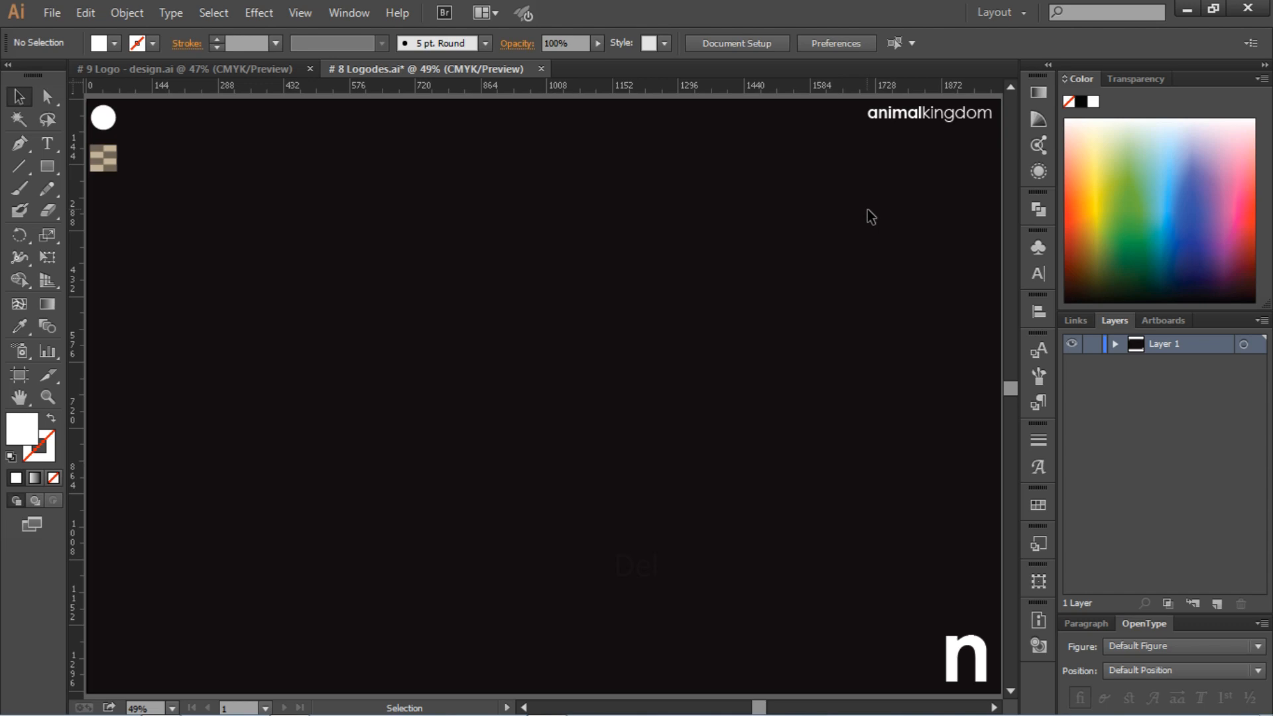
Duplicate the white letter n into the middle of the artboard and expand its appearance
click(955, 653)
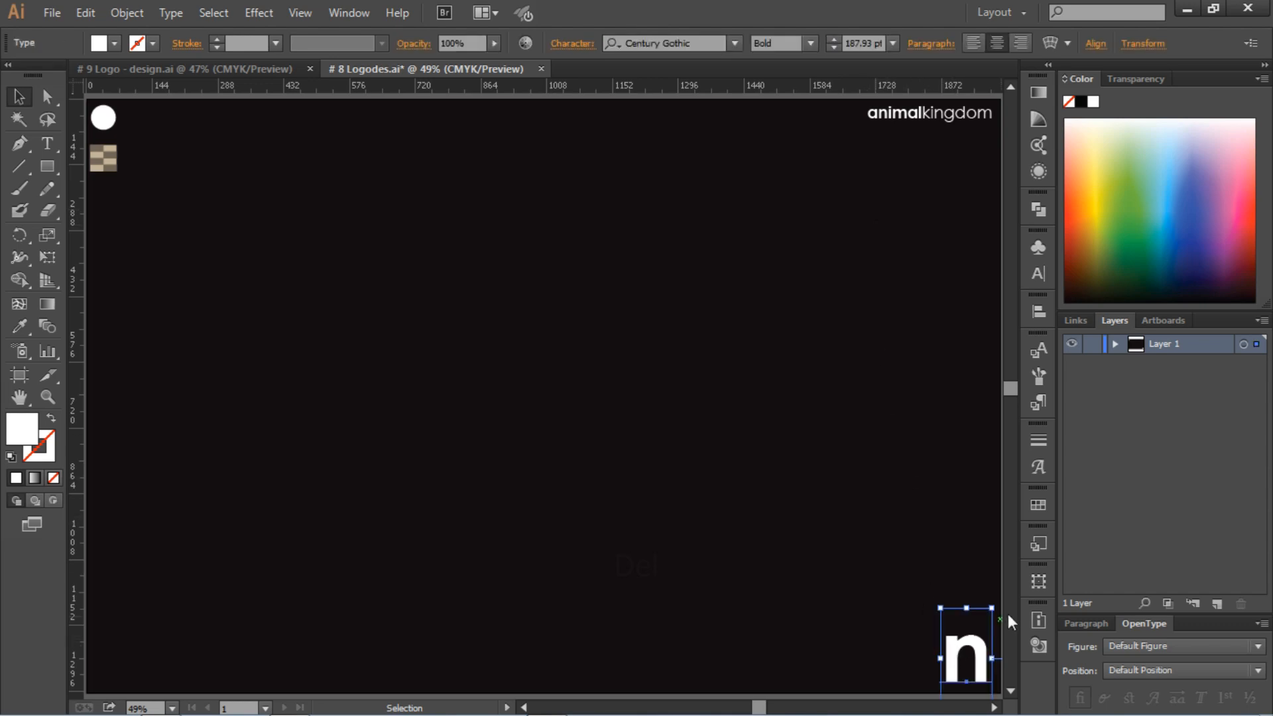
key(ctrl+v)
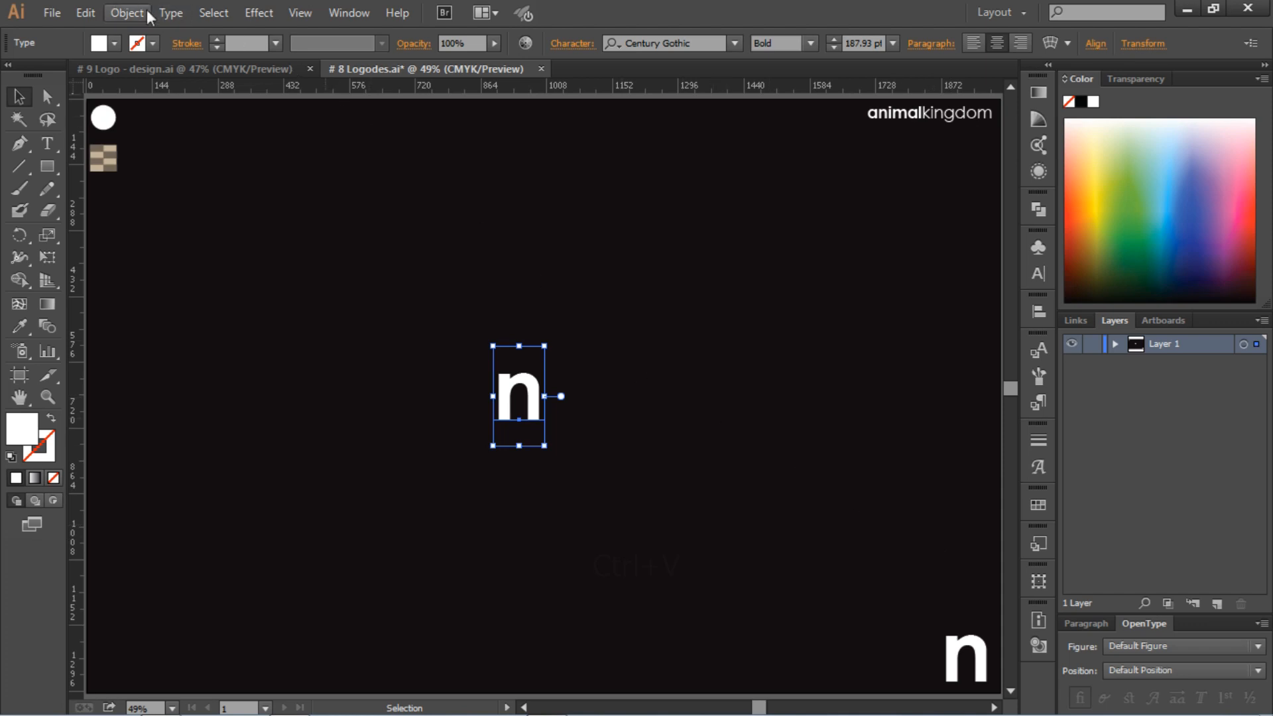
click(120, 12)
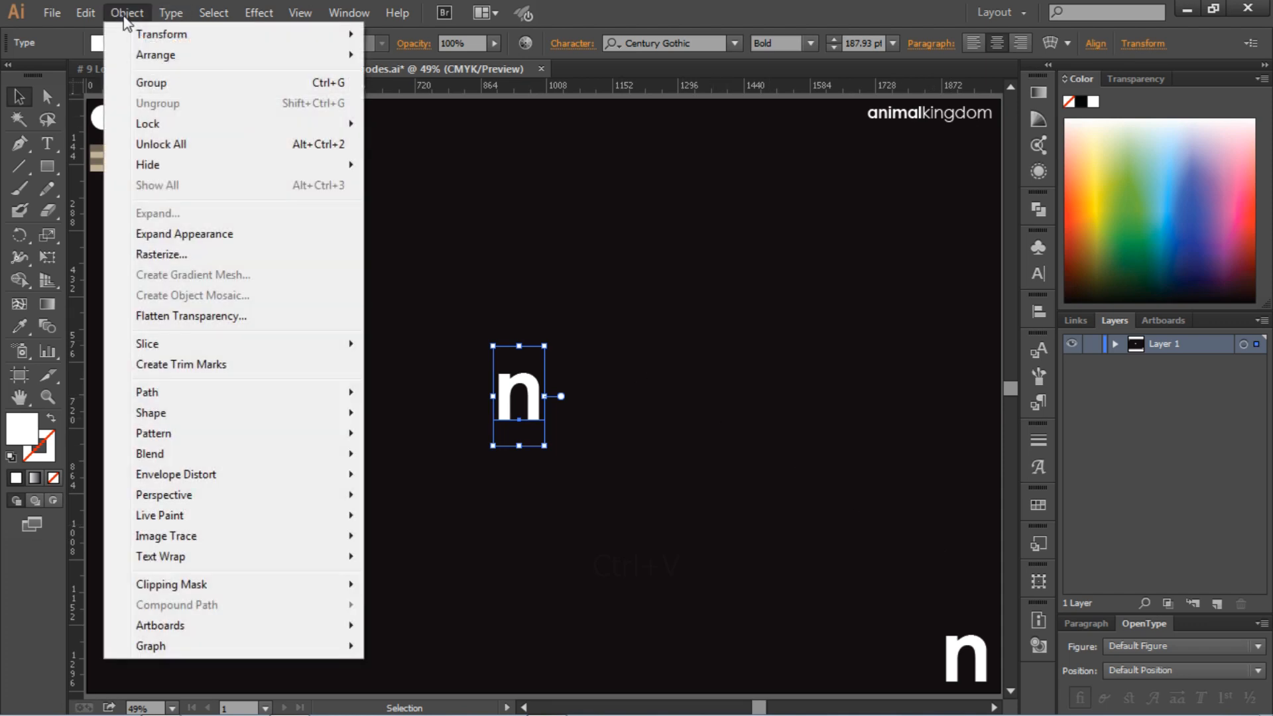
click(201, 240)
click(629, 435)
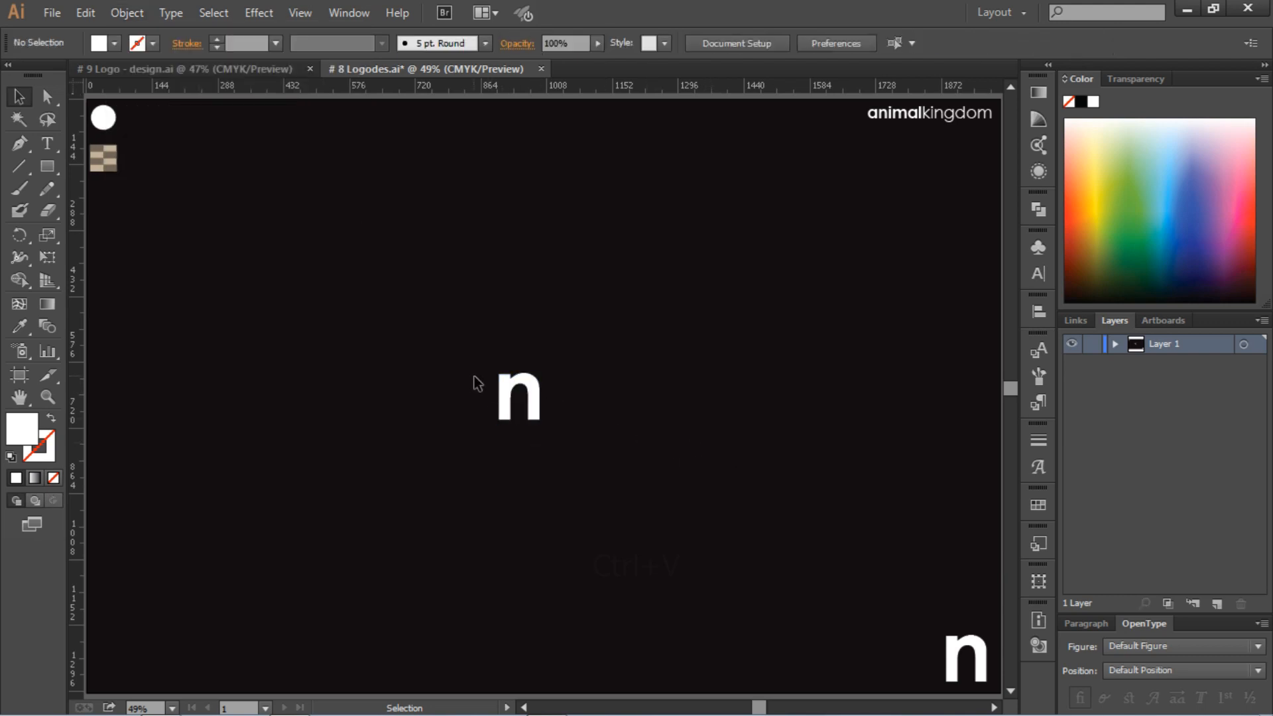
Draw a white rectangle about 25 × 94 px directly above the n's left stem, extending the letter into an h
key(ctrl+equal)
key(ctrl+equal)
key(ctrl+equal)
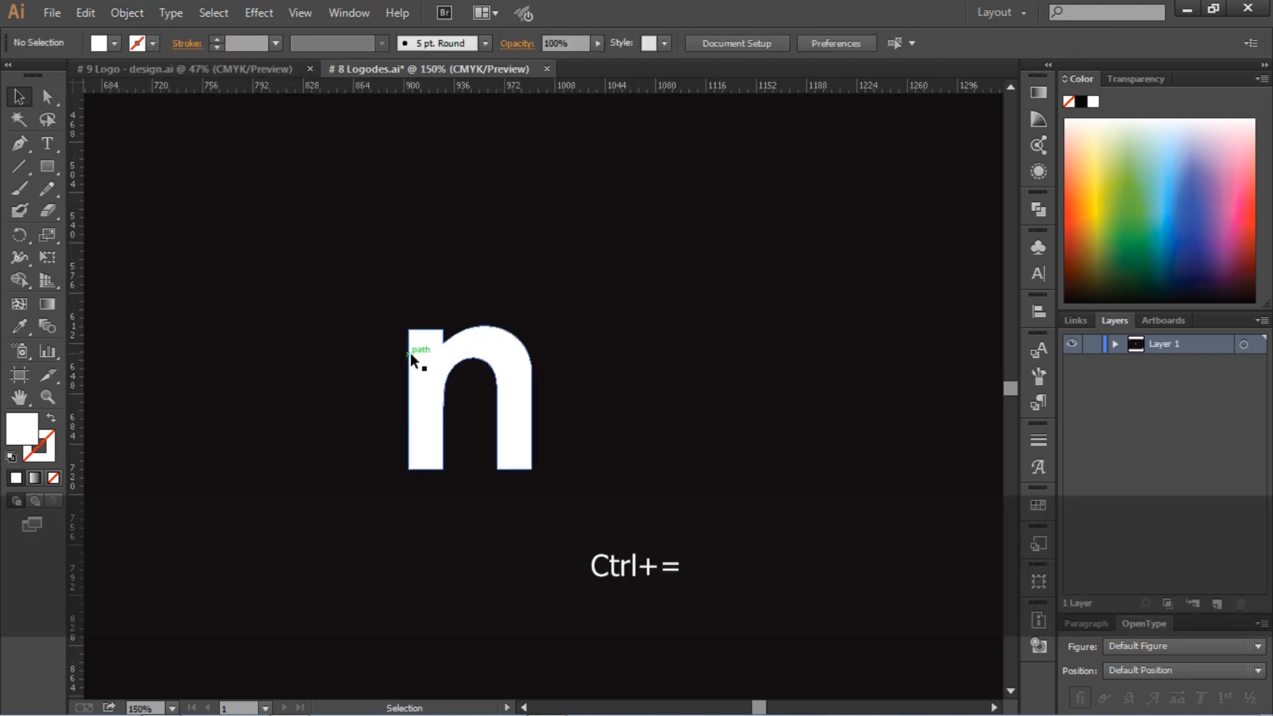
scroll(370, 316, left, 1)
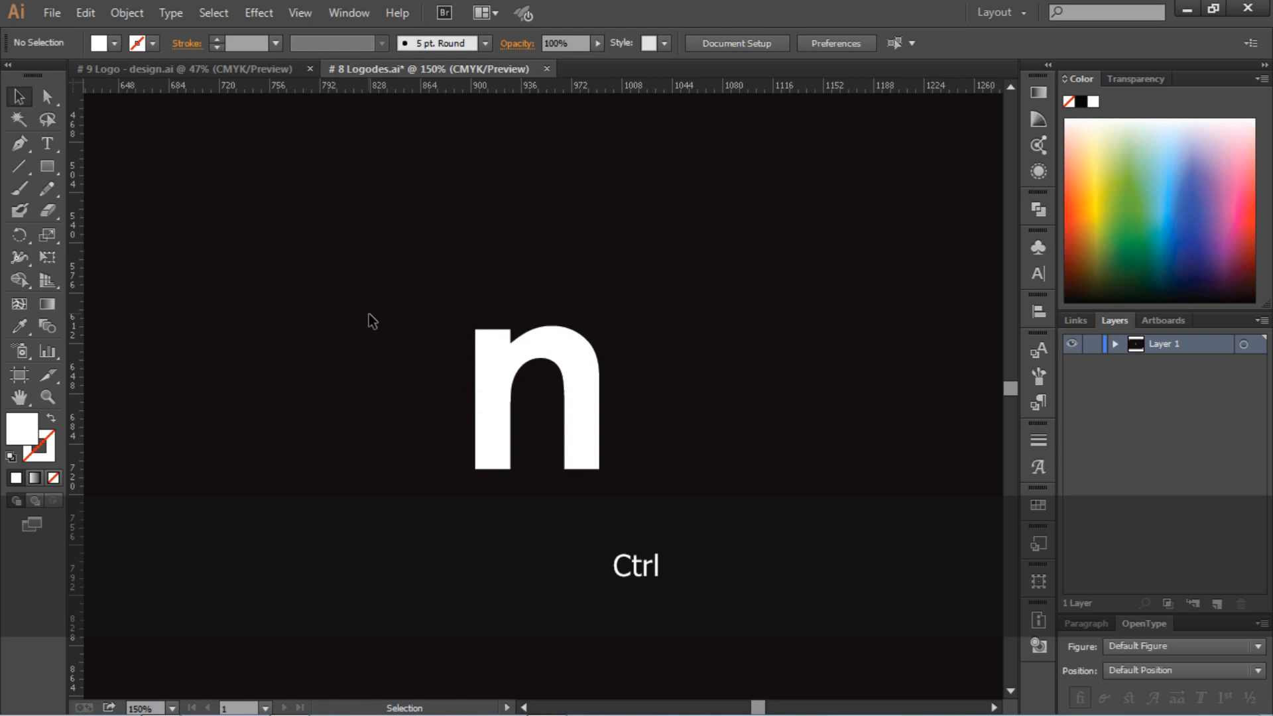
click(53, 168)
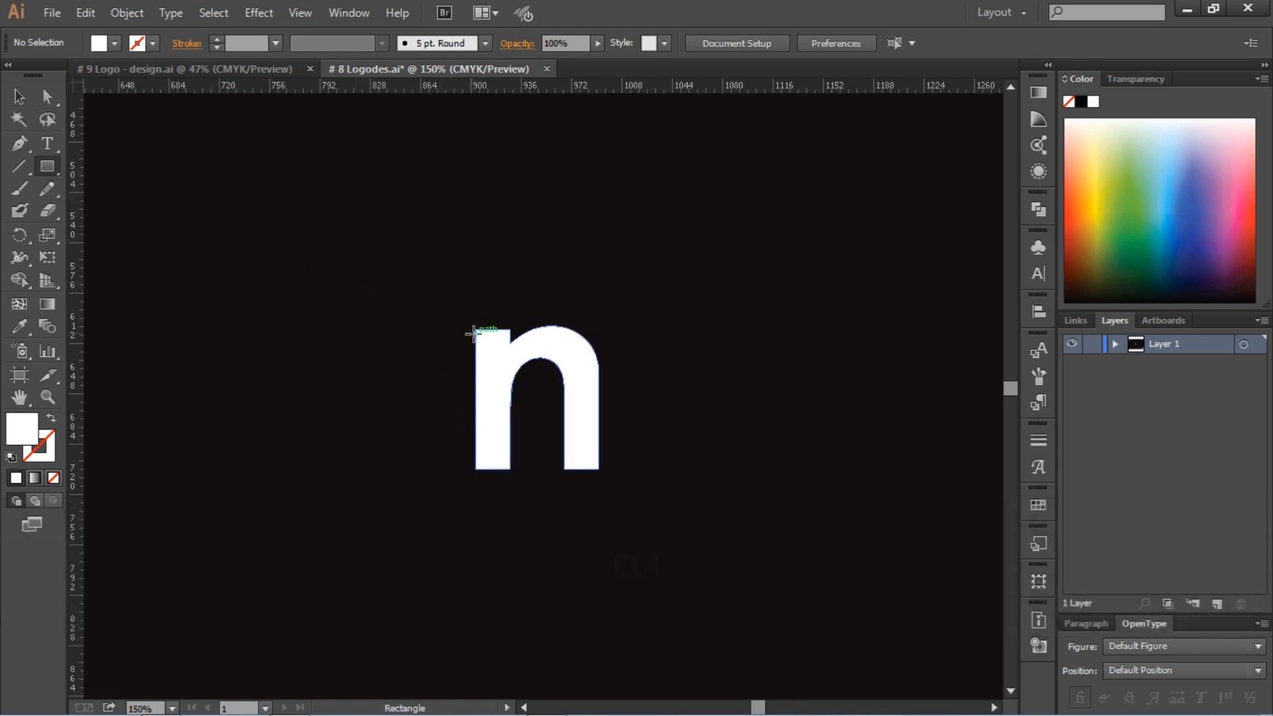
mouse_move(475, 329)
mouse_down()
mouse_move(497, 332)
mouse_move(510, 198)
mouse_up()
key(shift+F8)
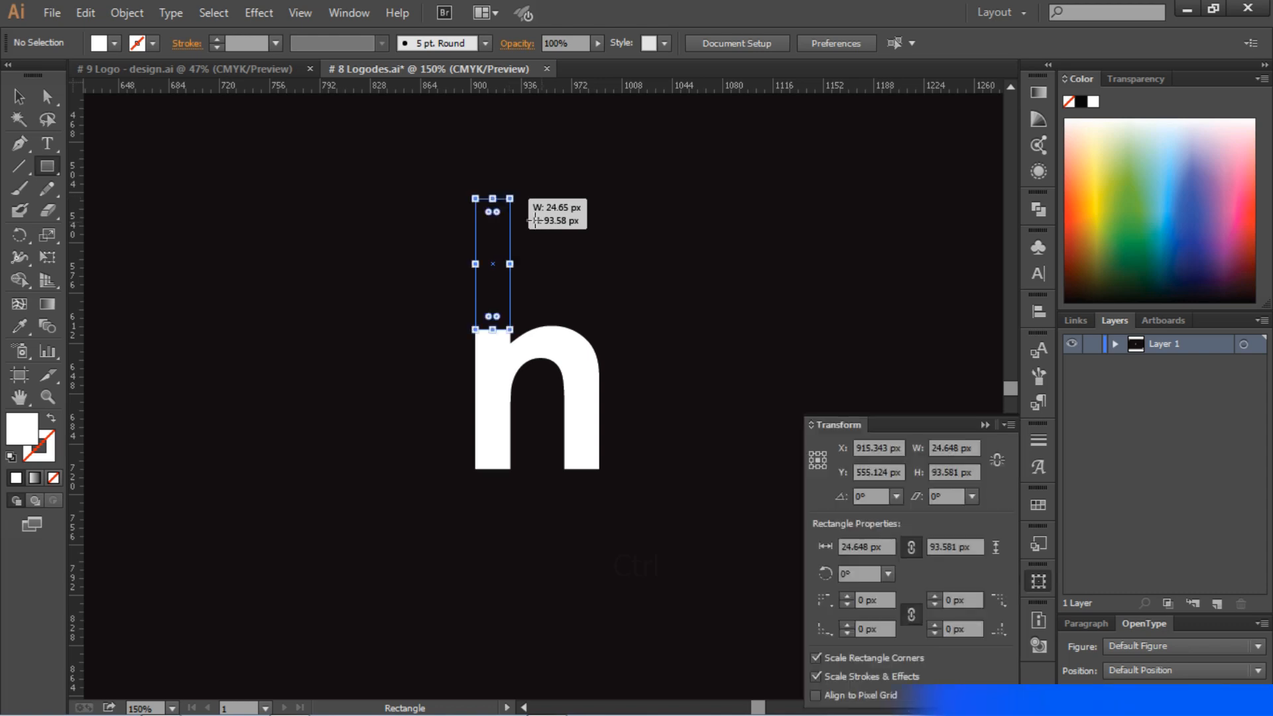
key(ctrl+equal)
key(ctrl+0)
ctrl+click(548, 328)
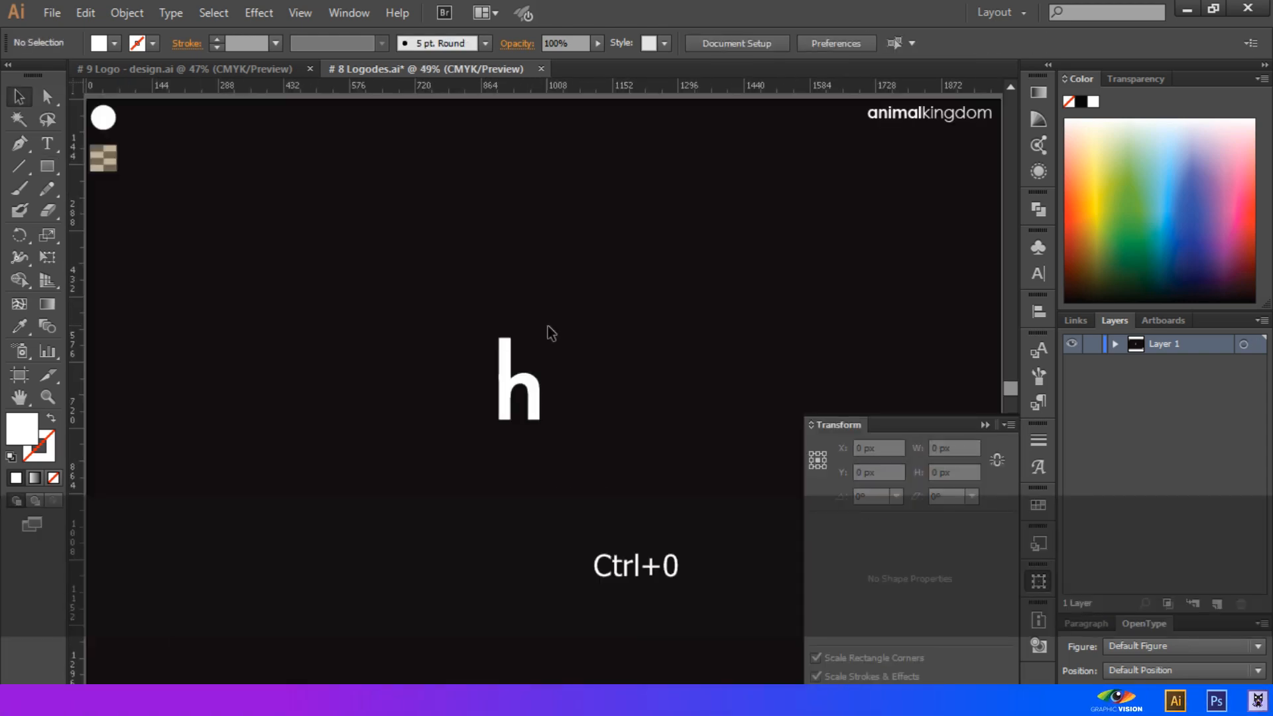
Stretch the stem rectangle's top edge slightly upward and deselect it
key(ctrl+equal)
key(ctrl+equal)
key(ctrl+equal)
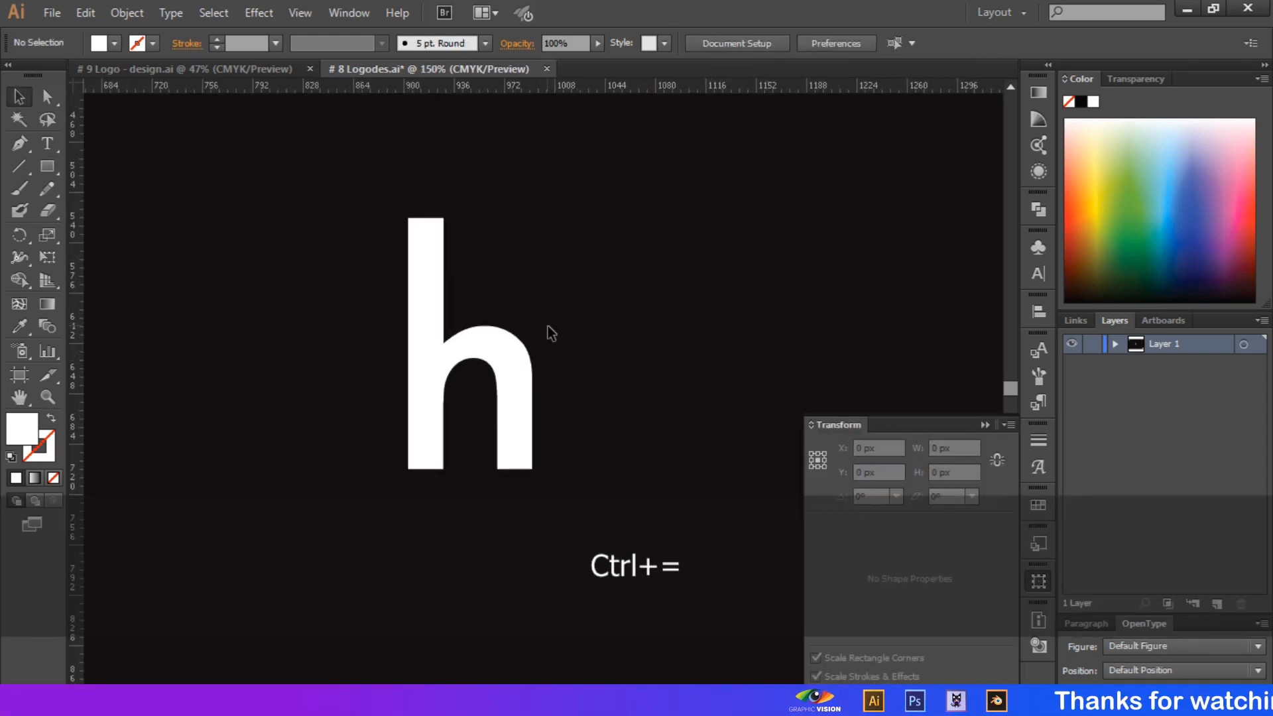
scroll(437, 298, up, 2)
click(432, 316)
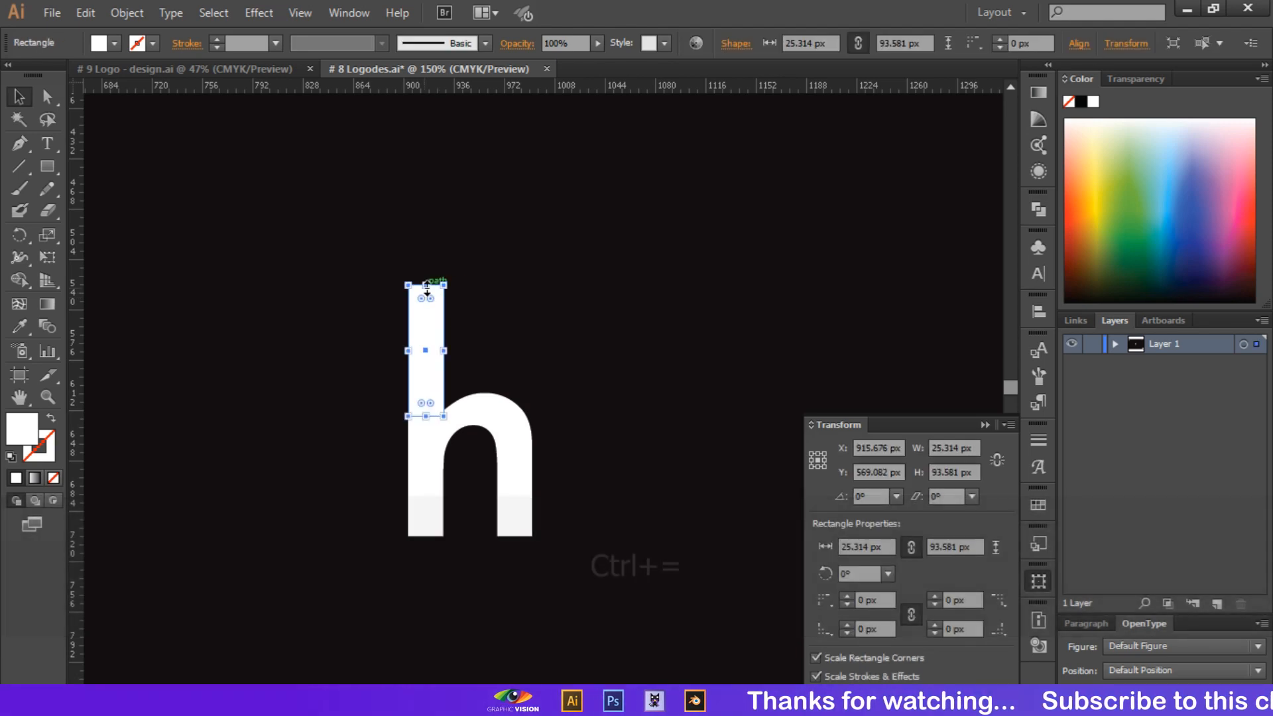
drag(426, 284, 427, 279)
click(520, 295)
scroll(518, 340, left, 2)
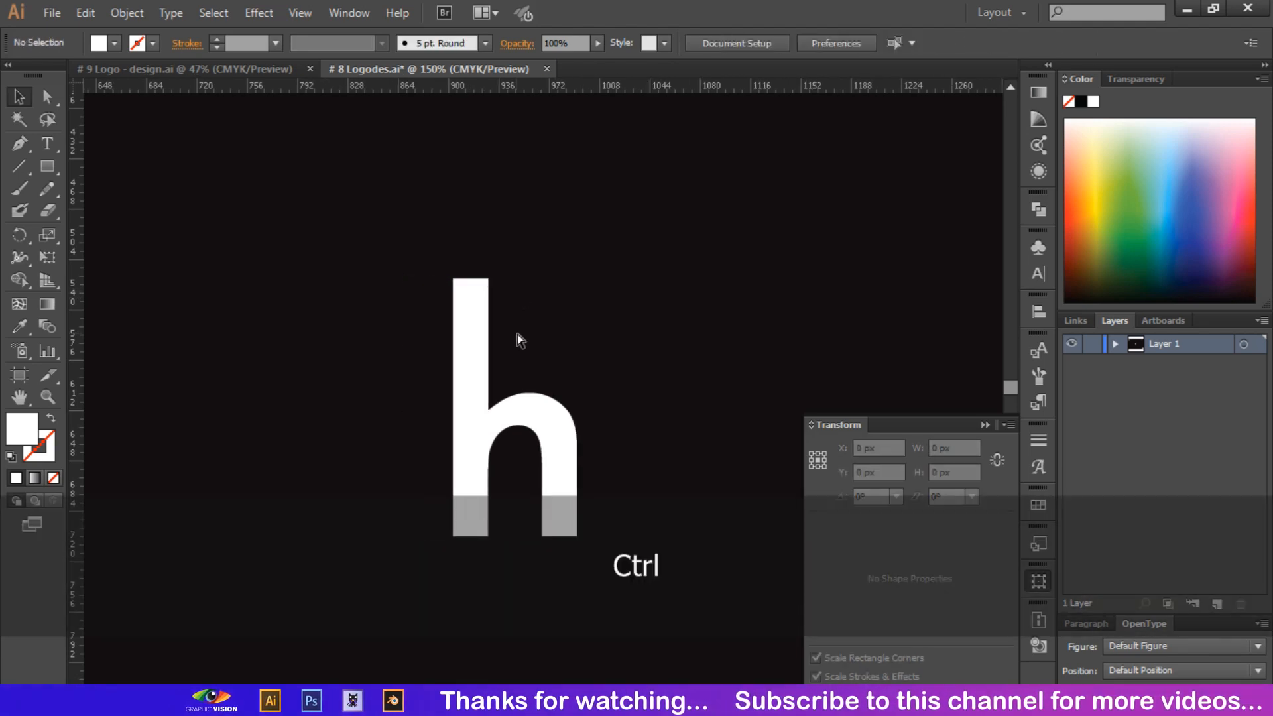
click(990, 426)
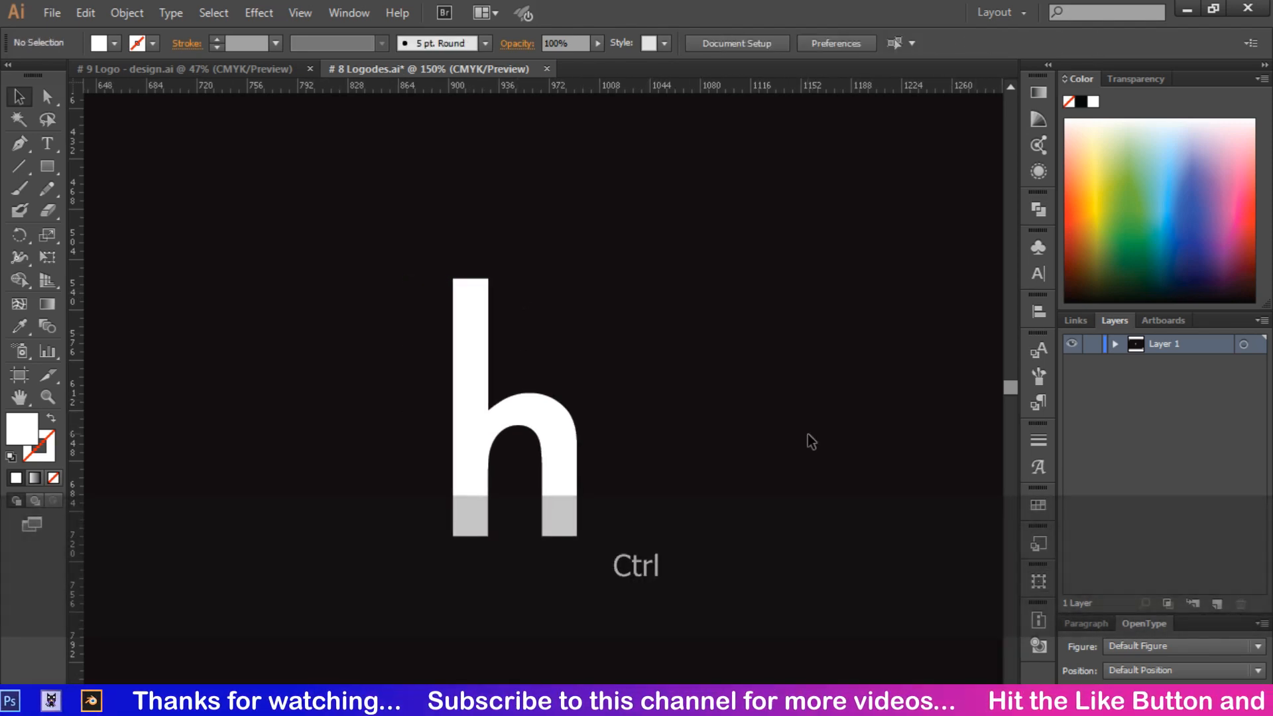
Draw a white bar about 32 × 21 px extending left from the top corner of the h's stem
click(50, 166)
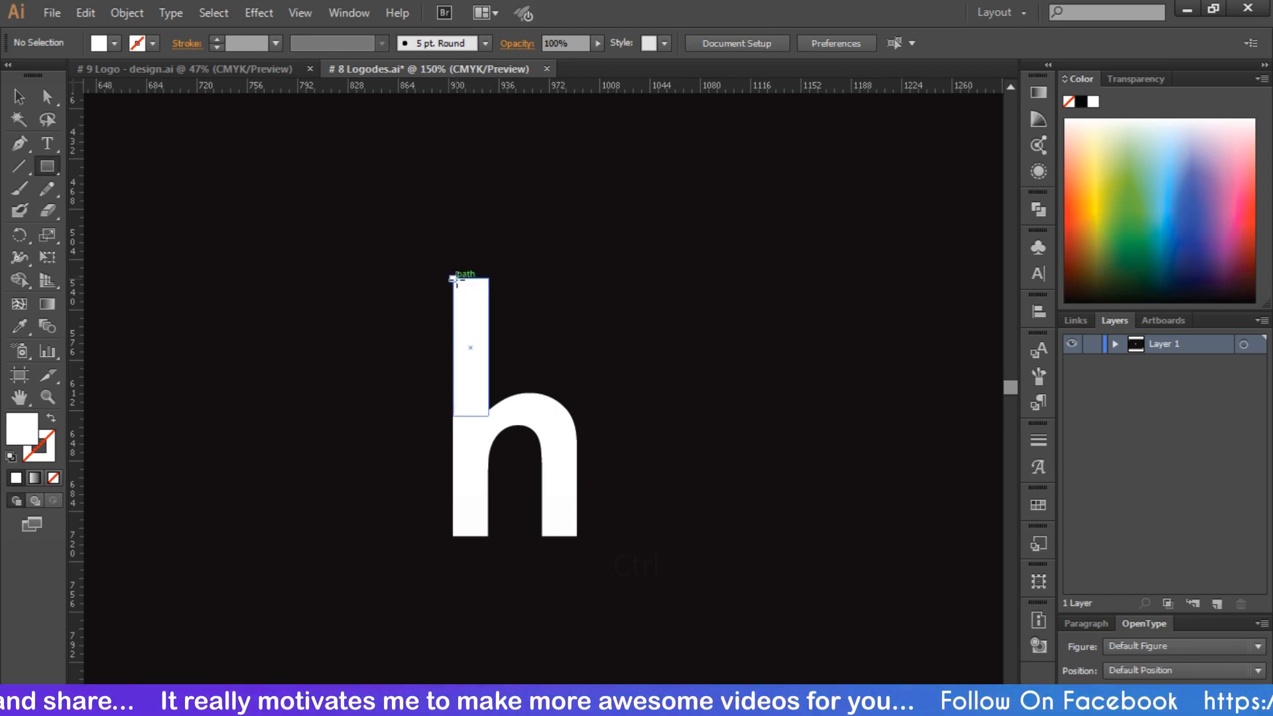
drag(453, 278, 408, 307)
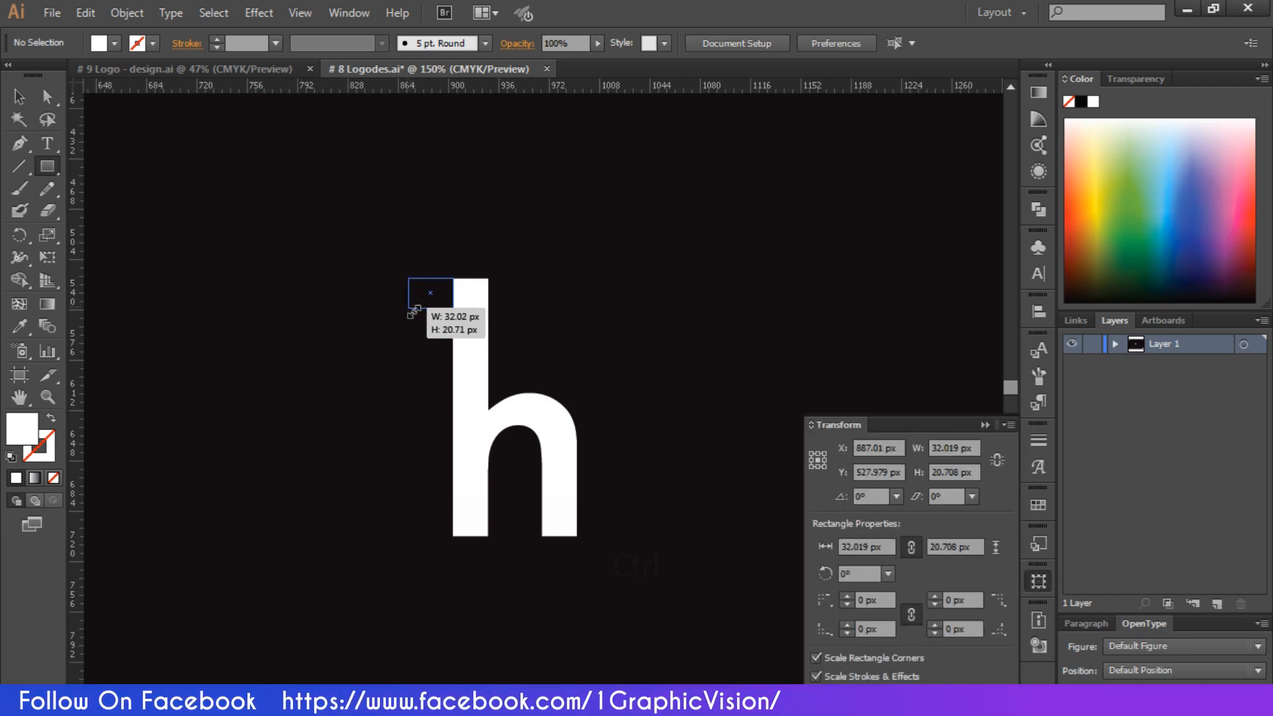
click(18, 100)
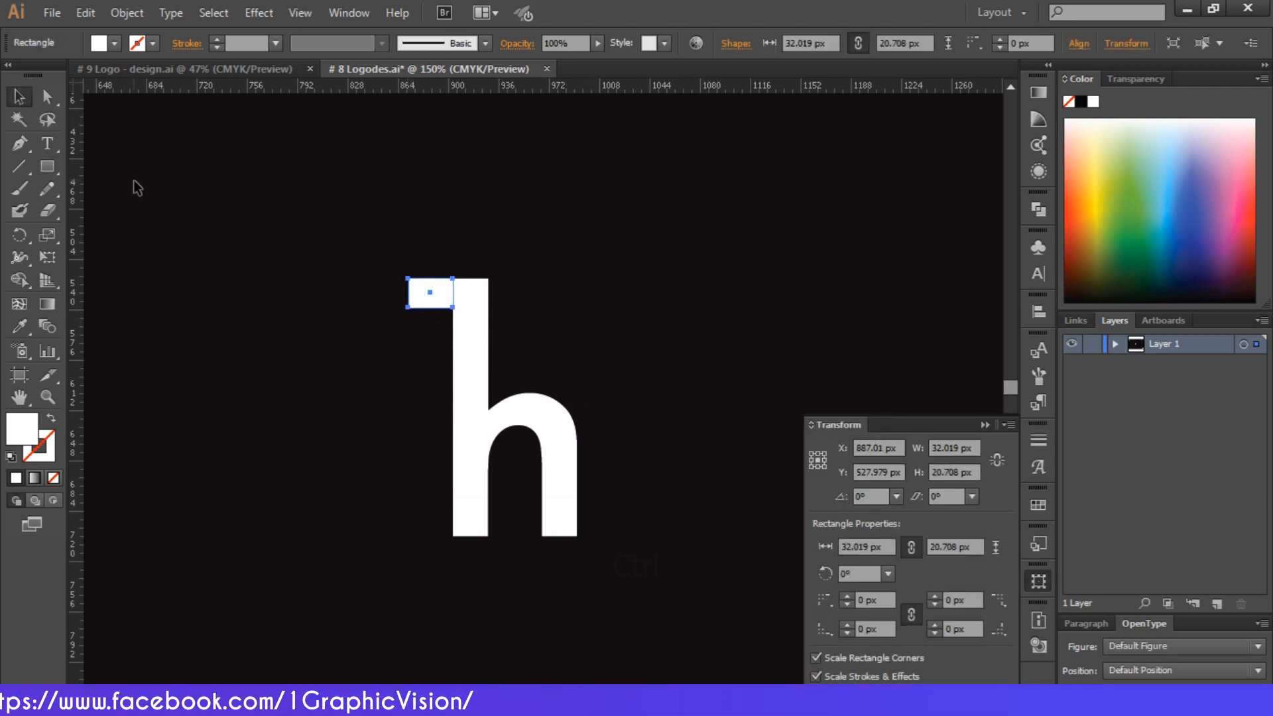
click(256, 242)
Widen the bar rightward to about 57 px so that it spans the top of the stem
key(ctrl+plus)
scroll(256, 242, left, 1)
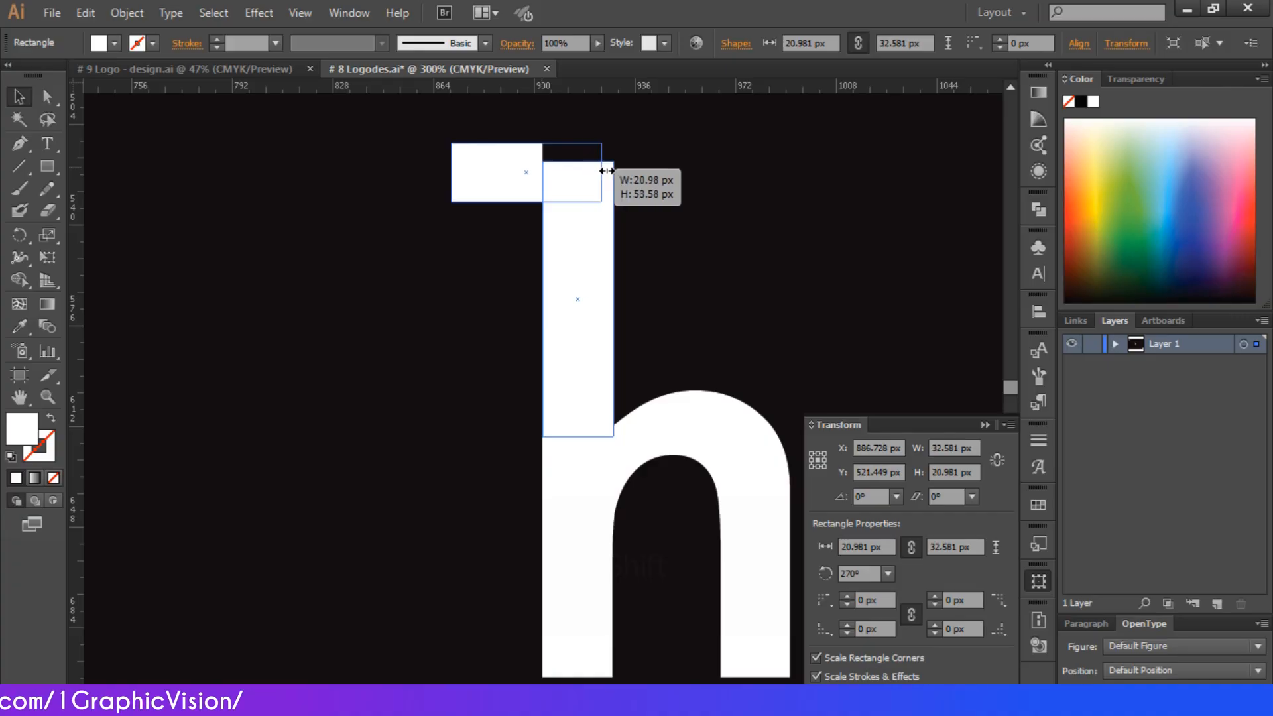
drag(606, 170, 617, 168)
click(642, 189)
click(572, 148)
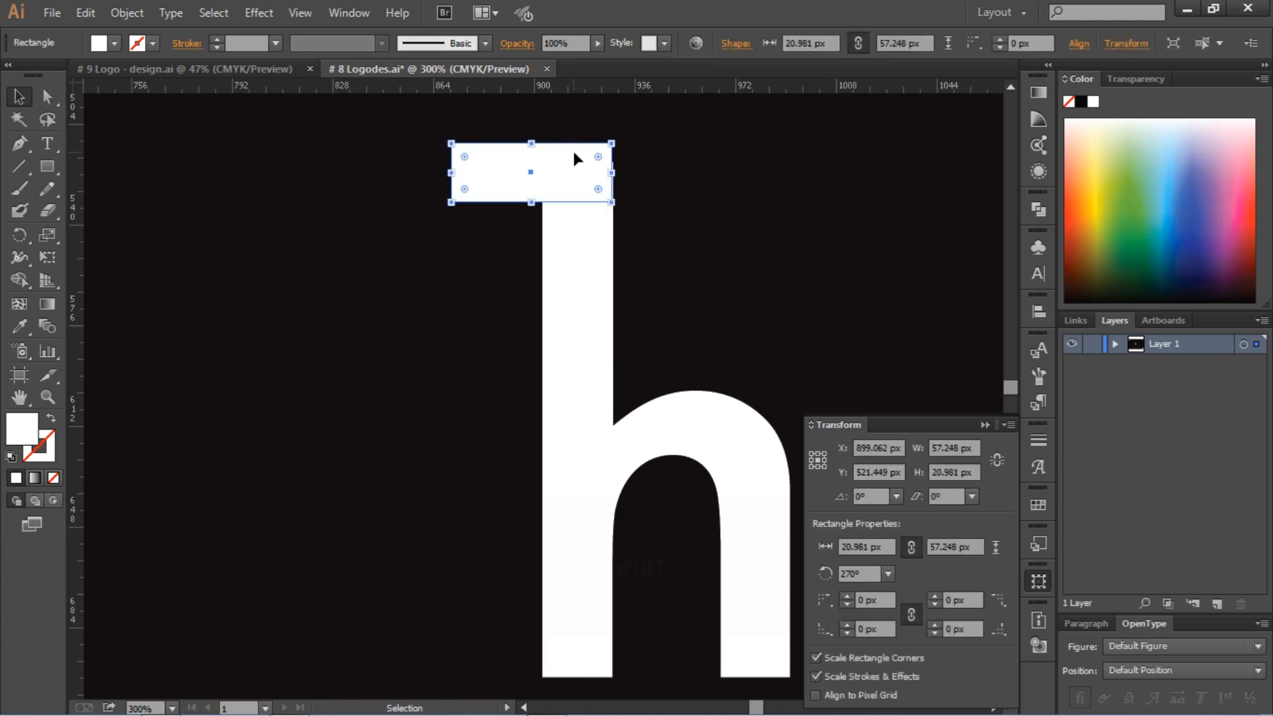
Shift the bar horizontally until its right edge is flush with the right edge of the stem
key(Right)
click(716, 194)
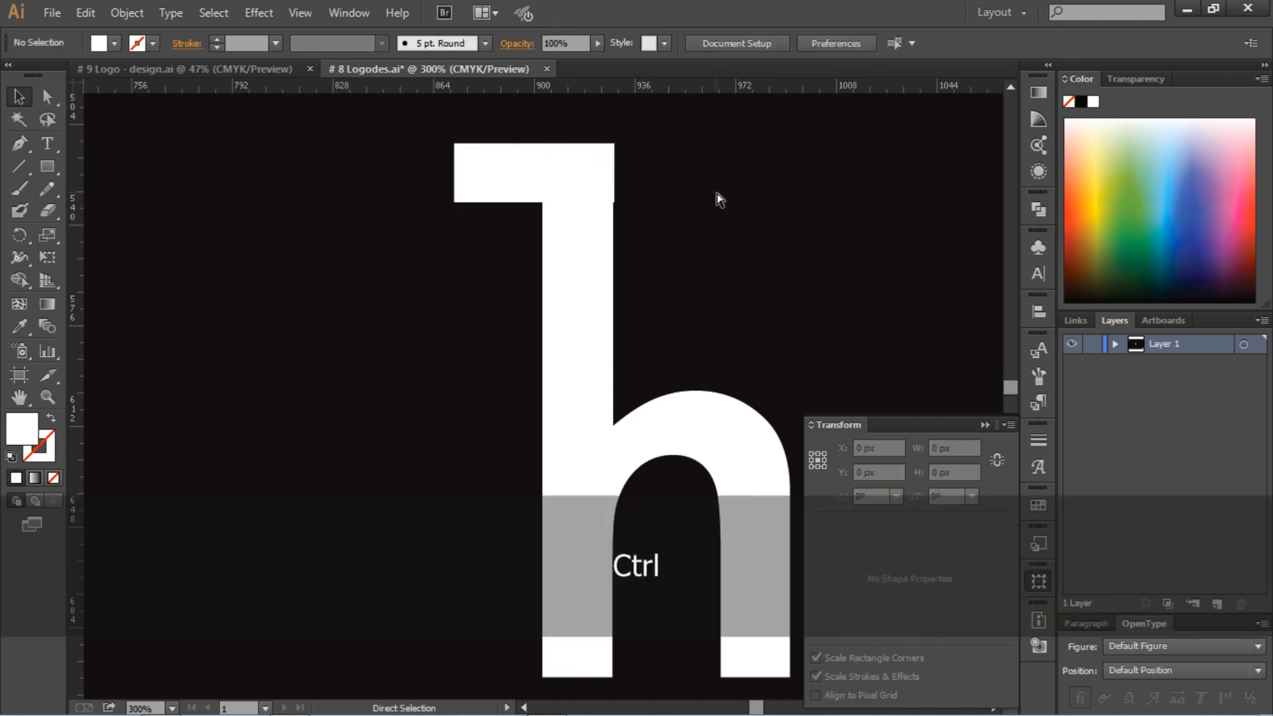
key(ctrl+equal)
key(ctrl+equal)
key(ctrl+equal)
scroll(716, 192, up, 2)
scroll(668, 232, right, 1)
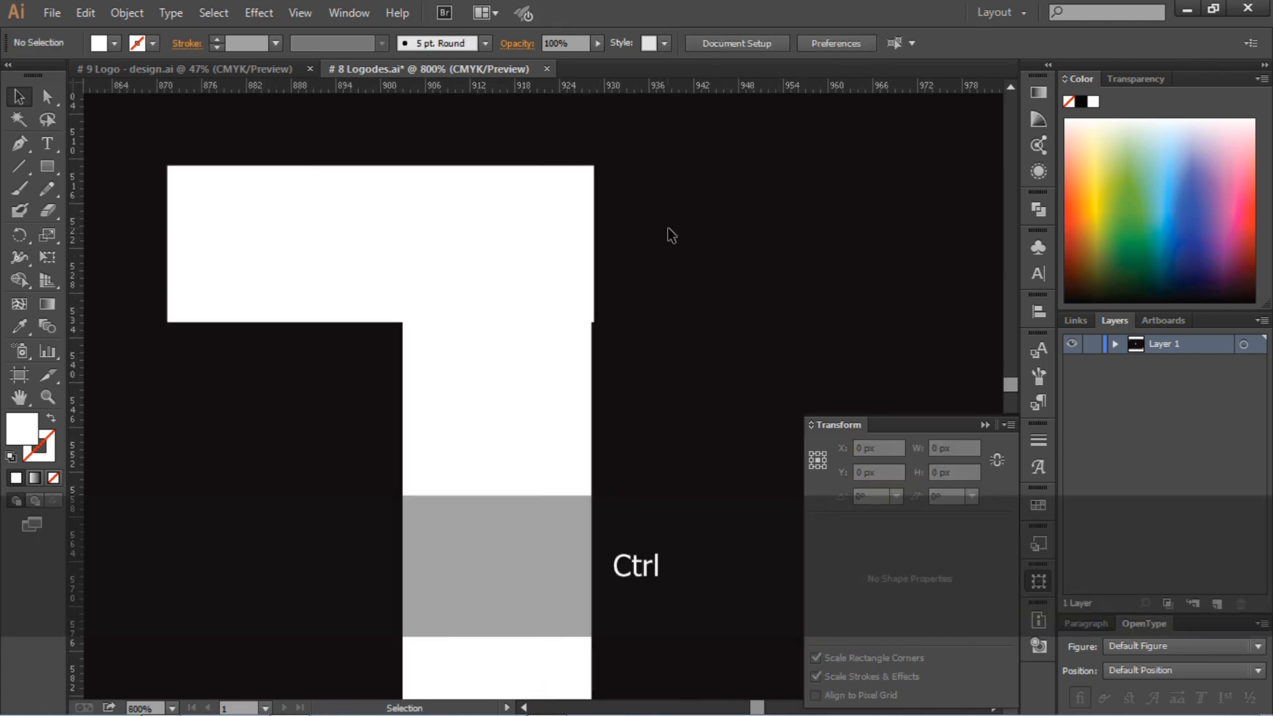
drag(509, 194, 504, 193)
click(654, 281)
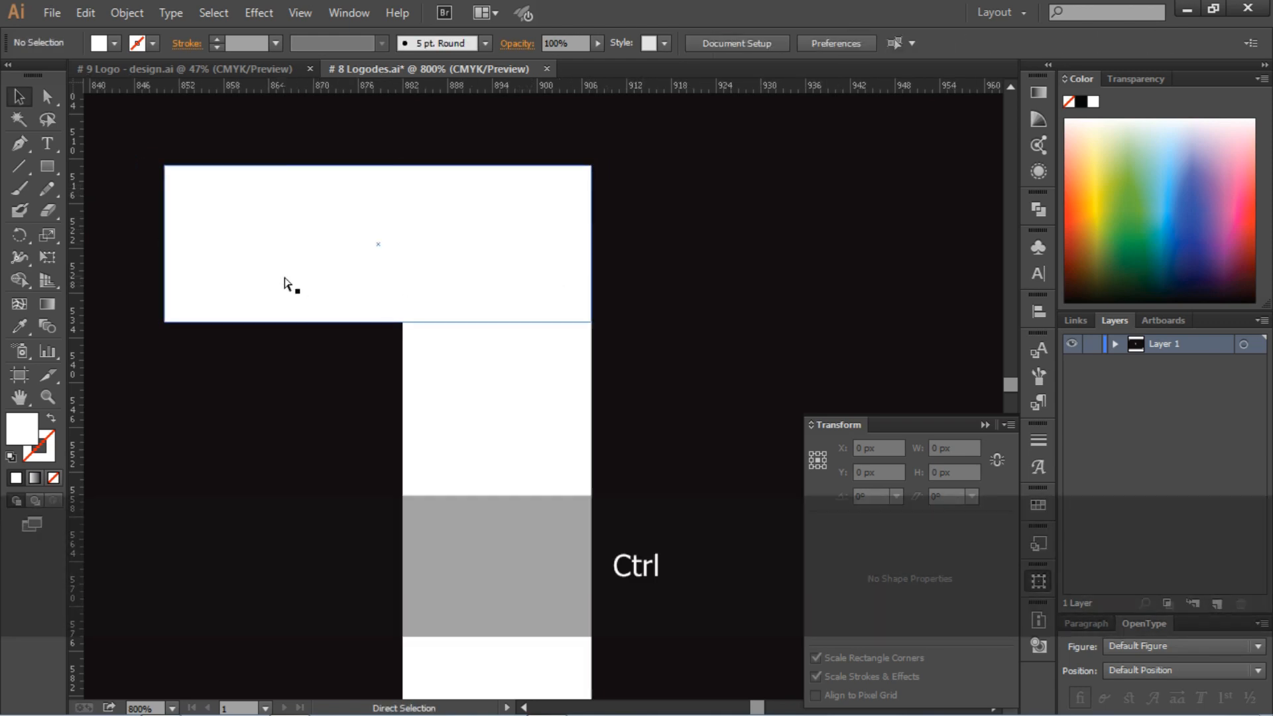
Slant the bar by moving its upper-left anchor down to Y 518.5 px and its lower-left anchor to about X 873, Y 538 px
scroll(286, 276, left, 2)
key(ctrl+minus)
key(ctrl+minus)
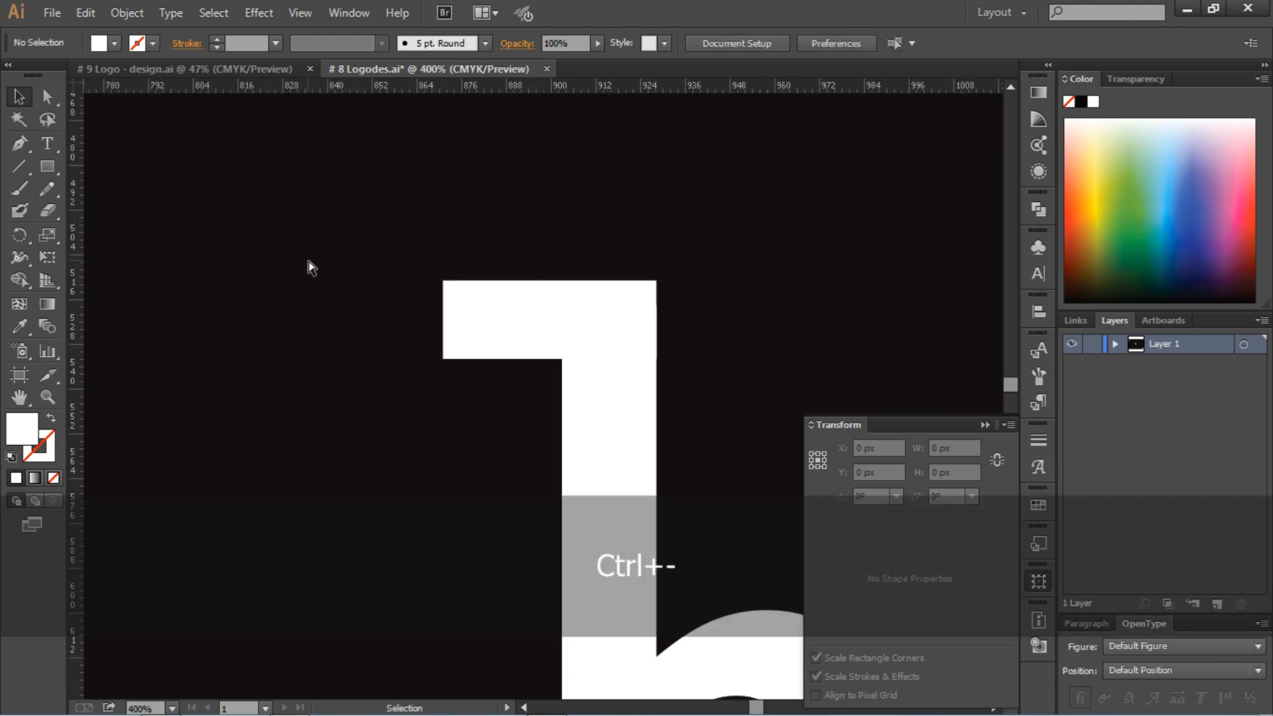
click(47, 97)
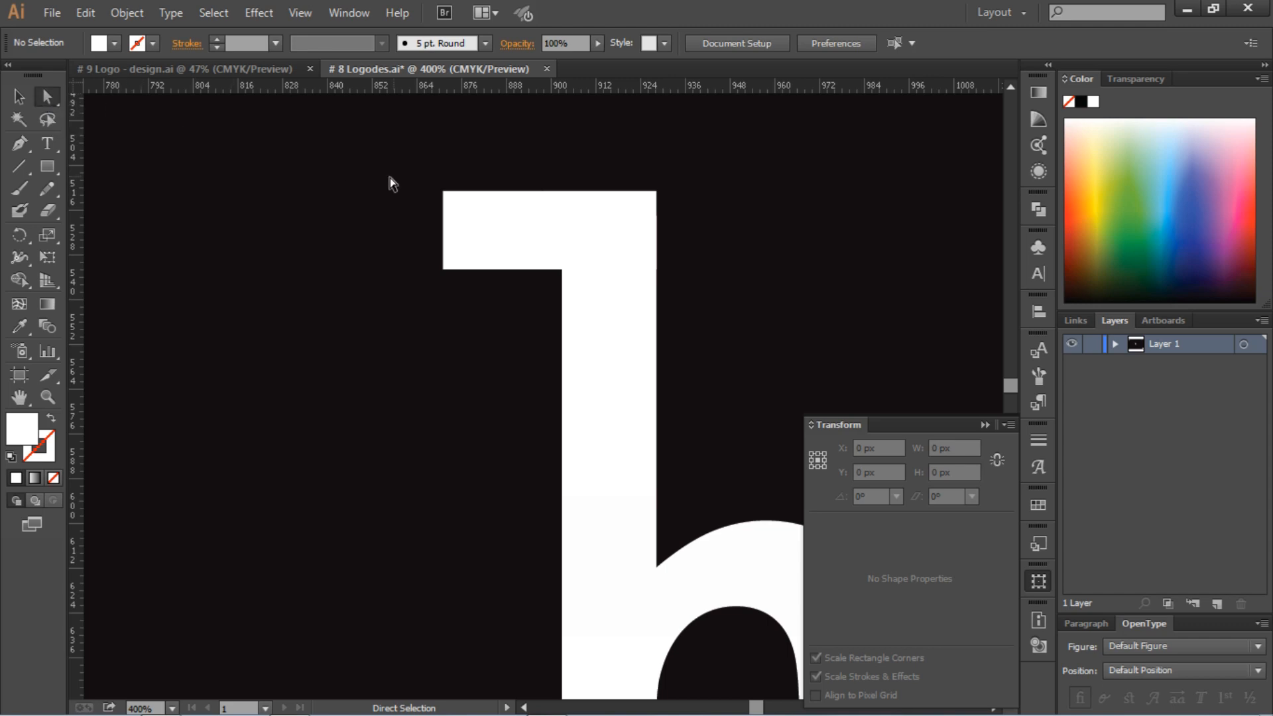
click(443, 192)
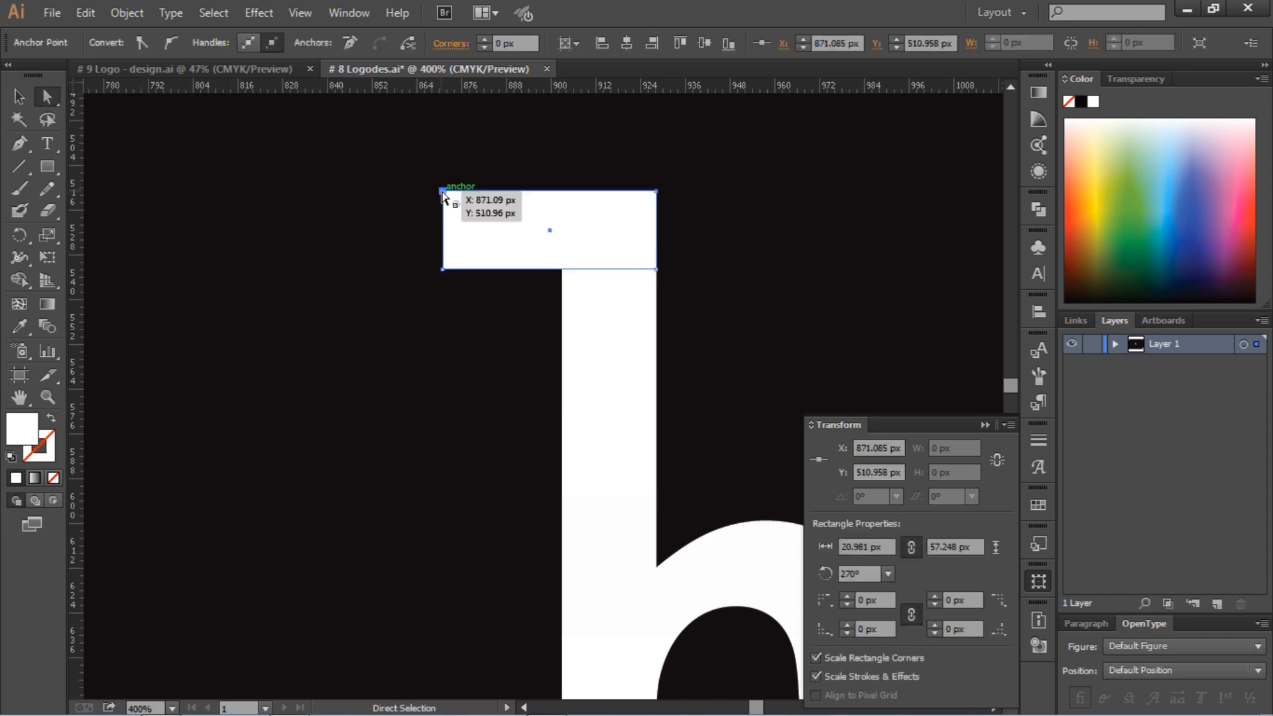
drag(443, 192, 446, 224)
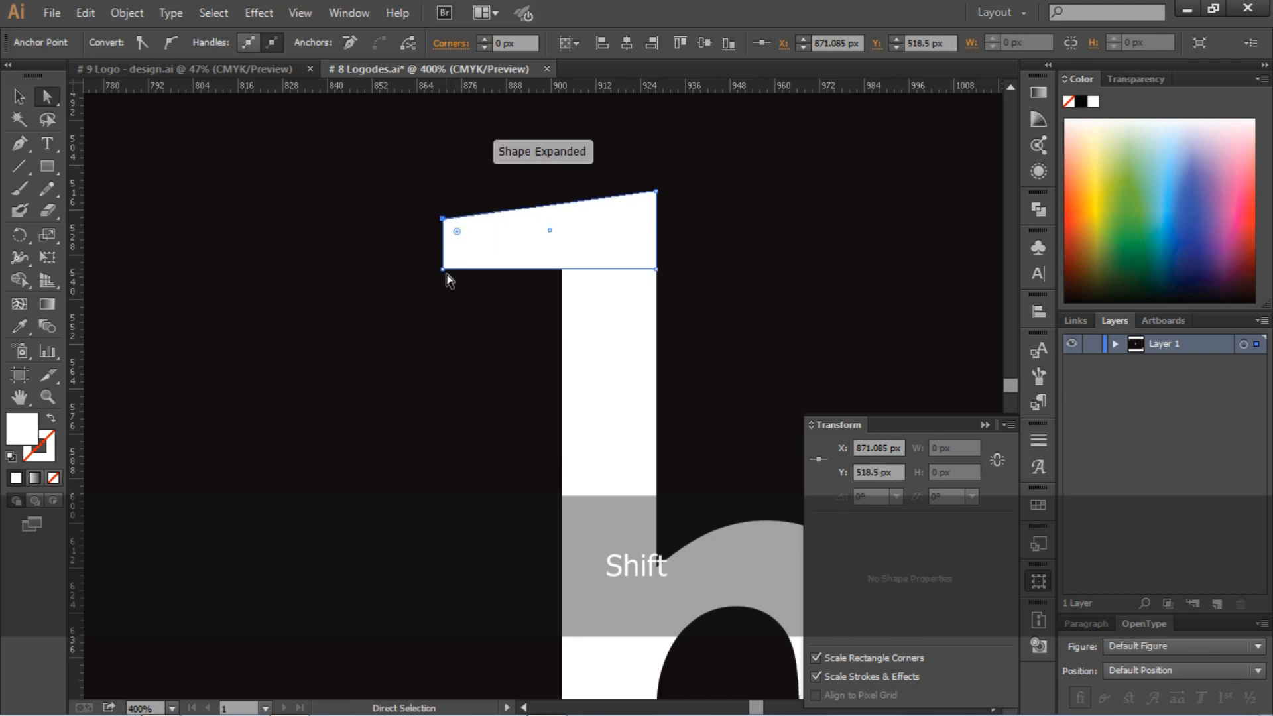
drag(443, 269, 451, 293)
click(384, 222)
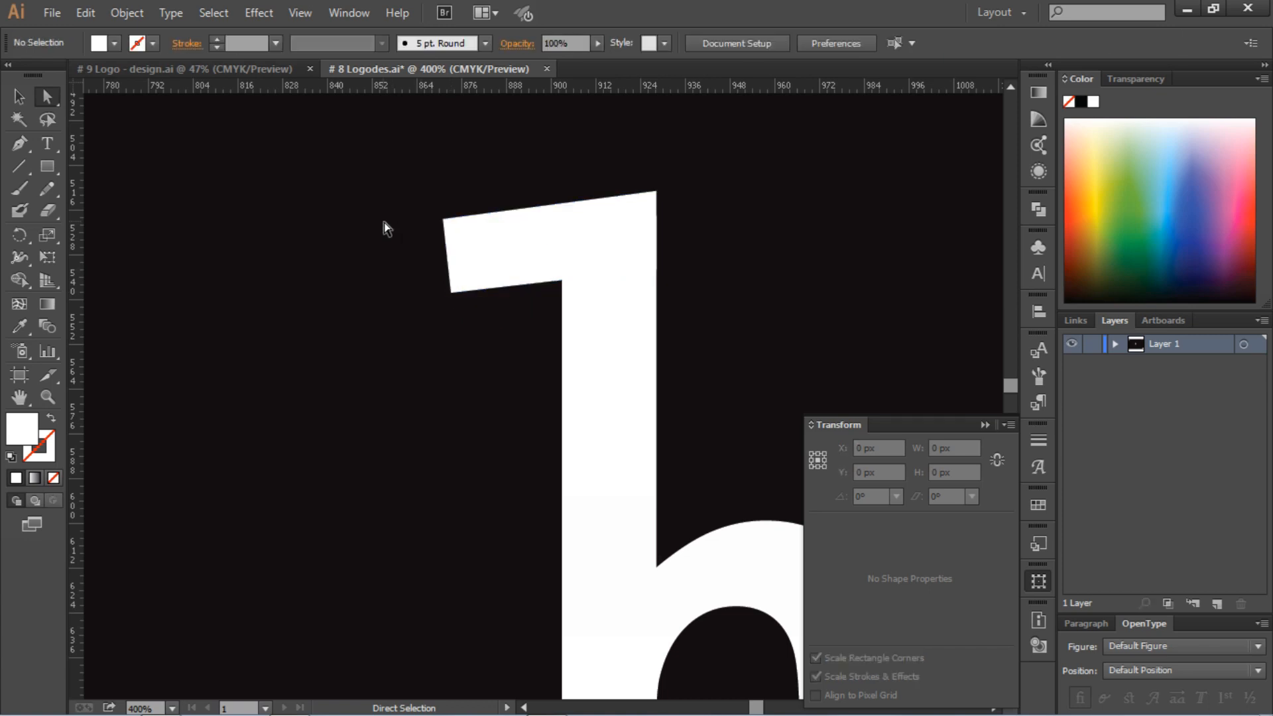
Try moving the bar's upper-left anchor to about X 876, Y 511 px, and undo the move
scroll(384, 222, down, 2)
key(ctrl+minus)
key(equal)
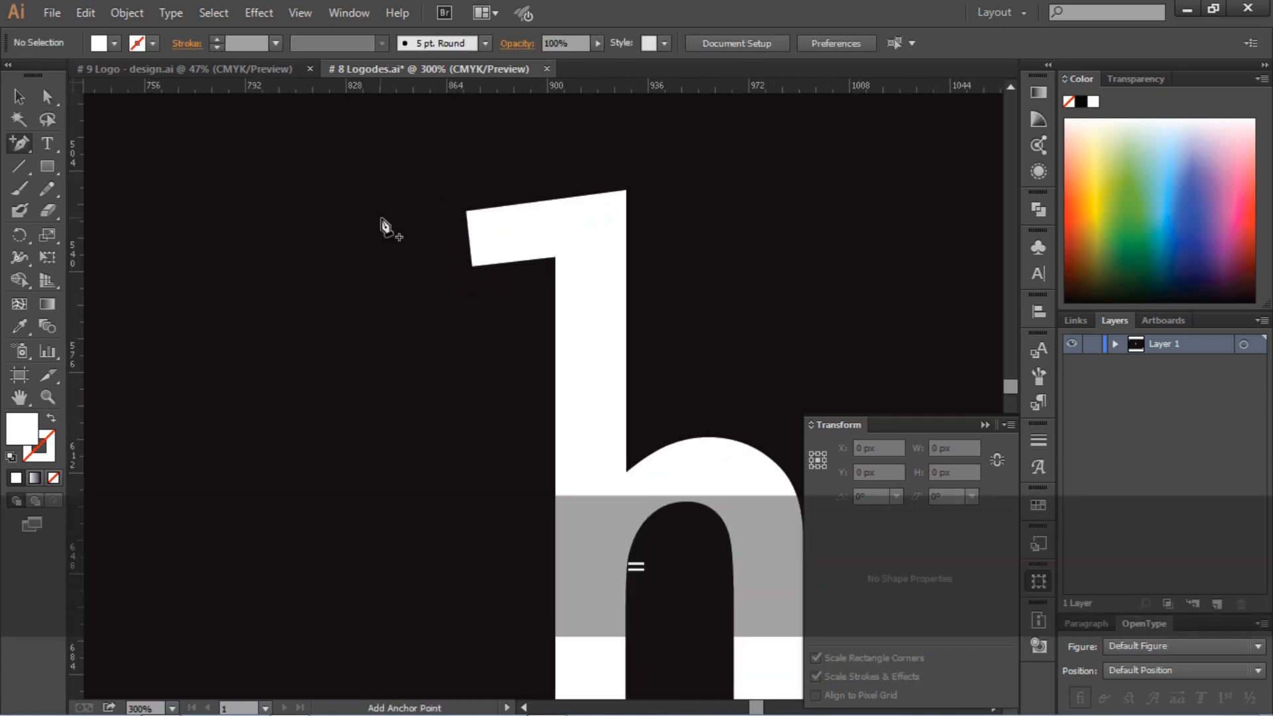
click(19, 96)
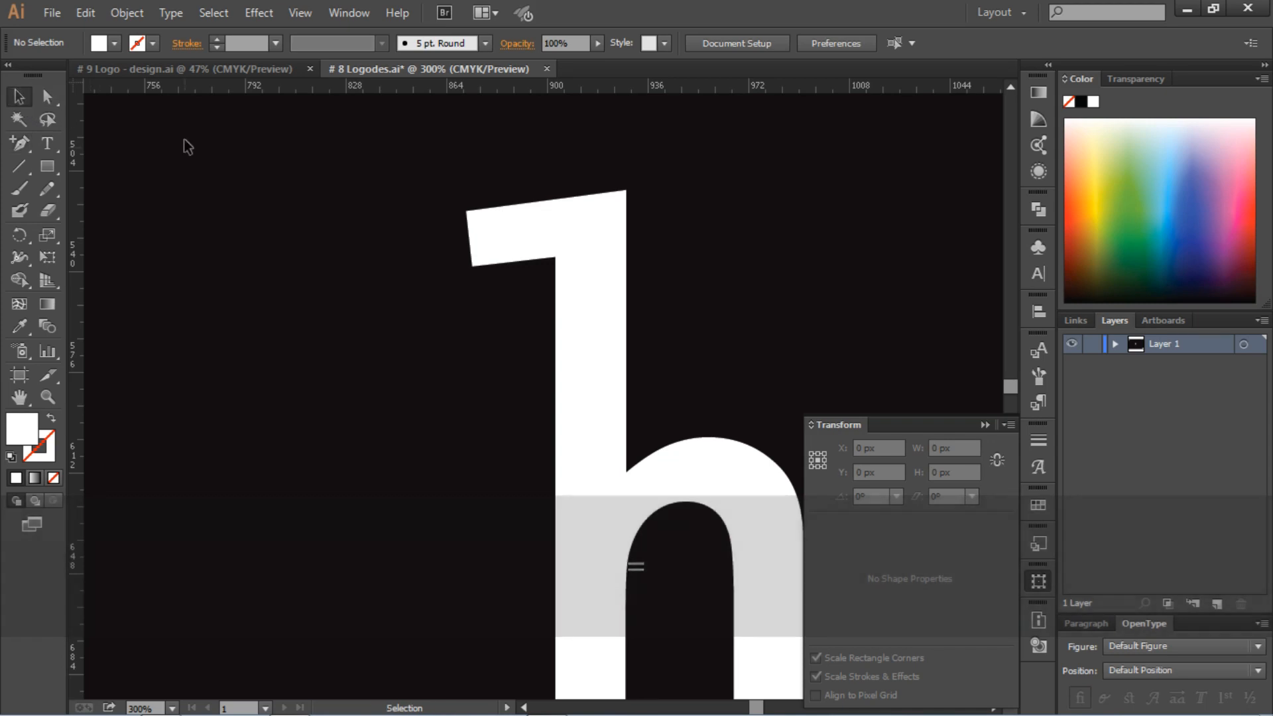
click(479, 222)
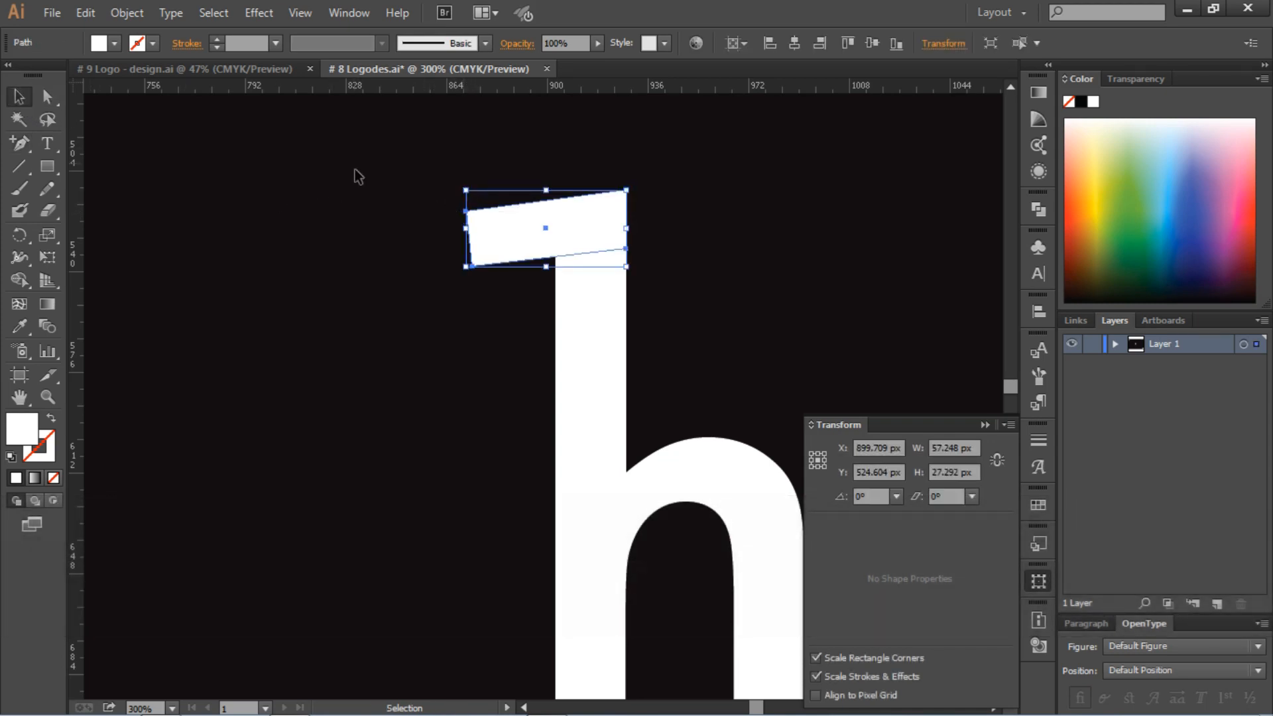
key(a)
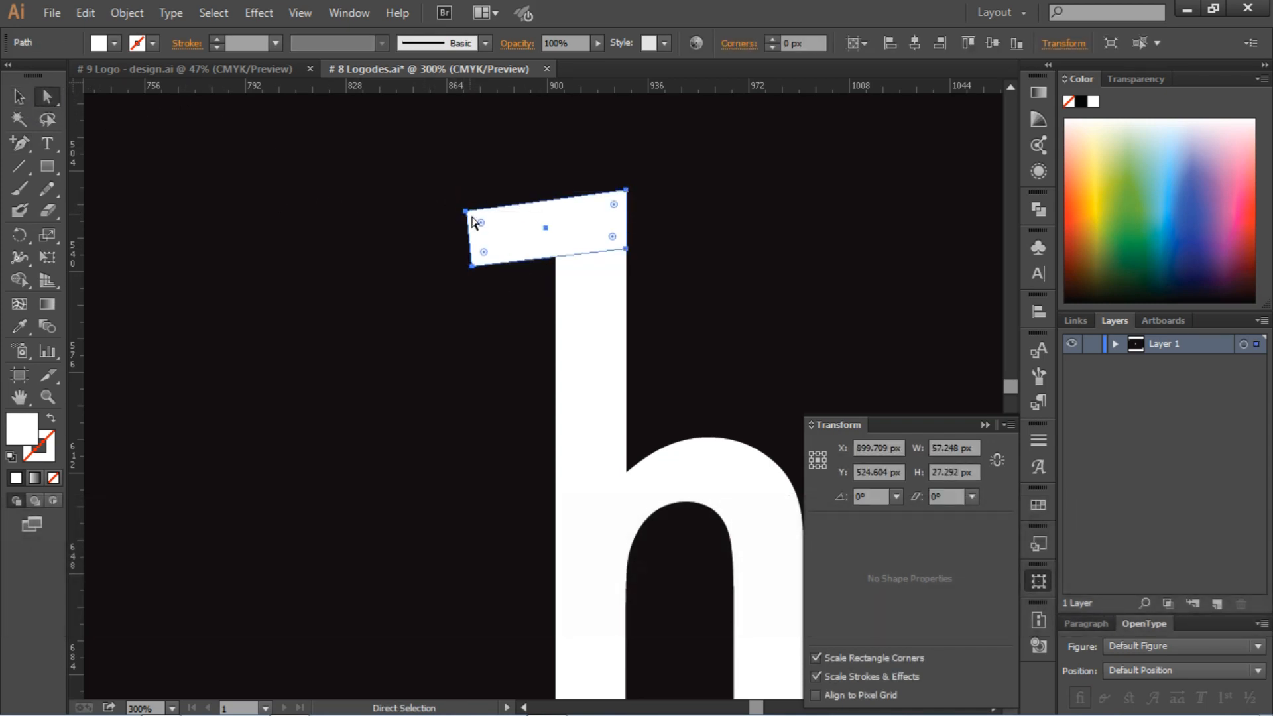
drag(467, 213, 480, 191)
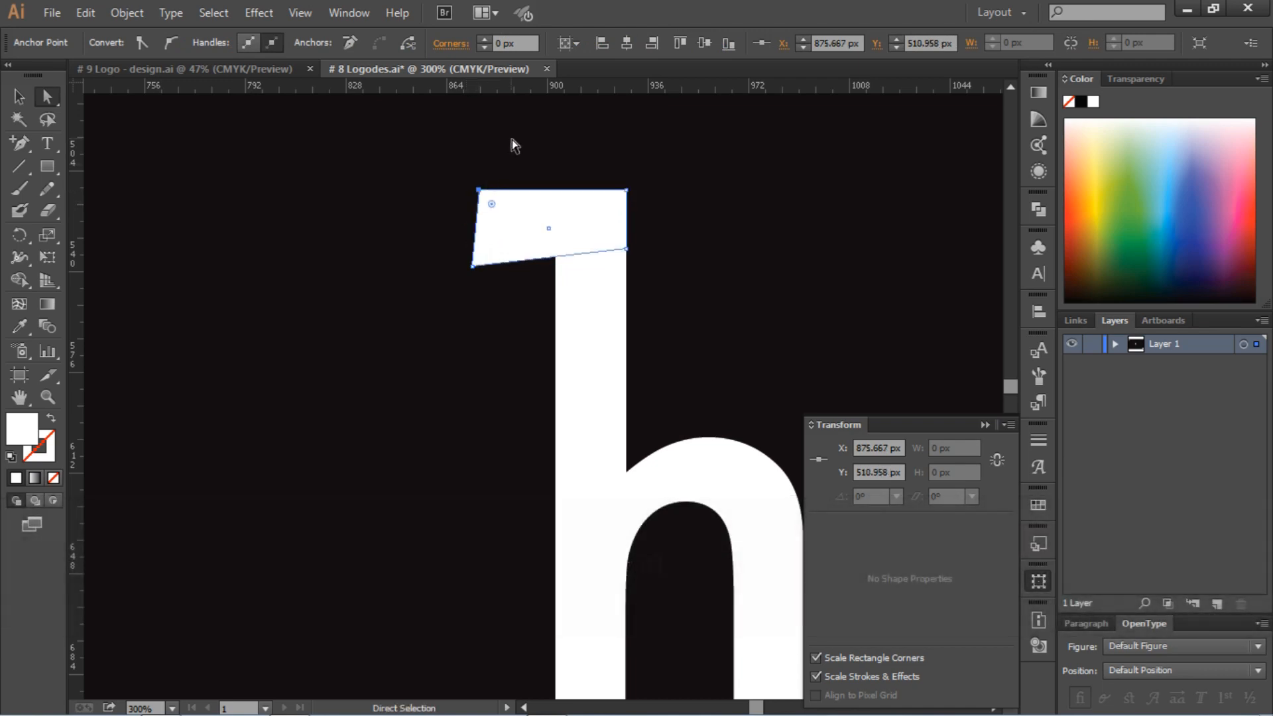
key(ctrl+z)
click(513, 161)
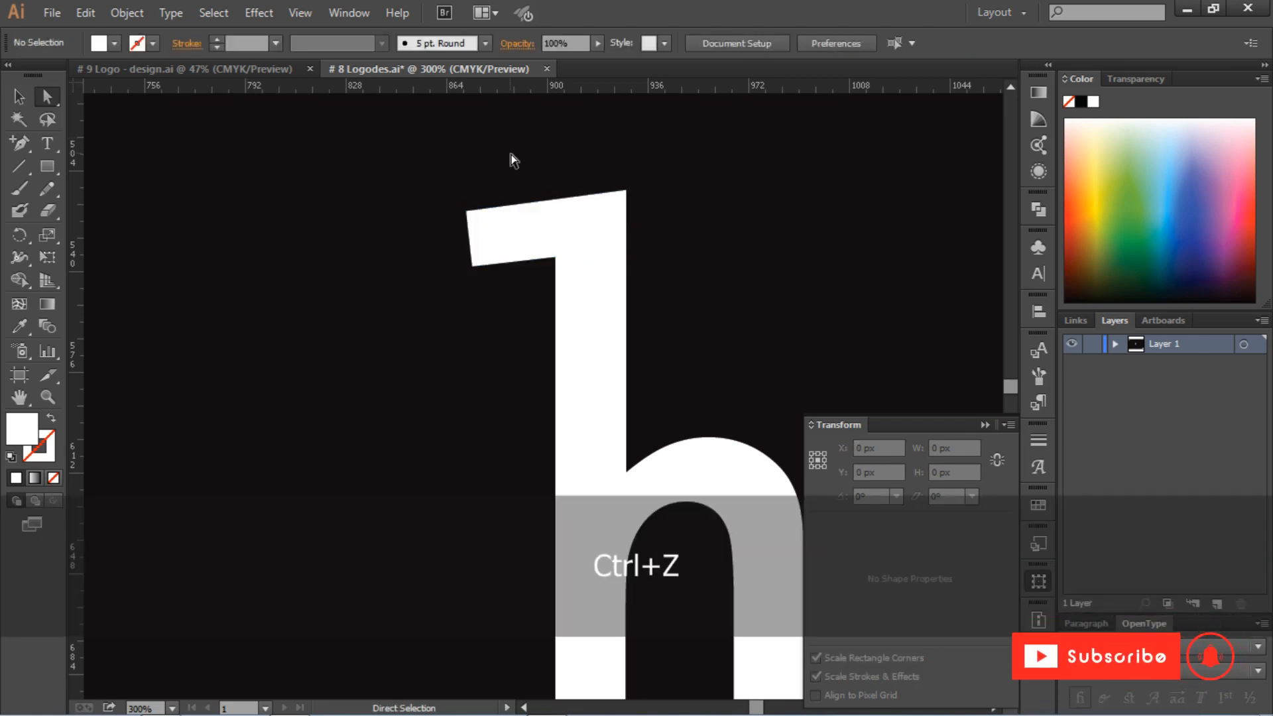
Move the bar's lower-left anchor horizontally inward to about X 878 px to angle the bar's end
scroll(521, 173, up, 1)
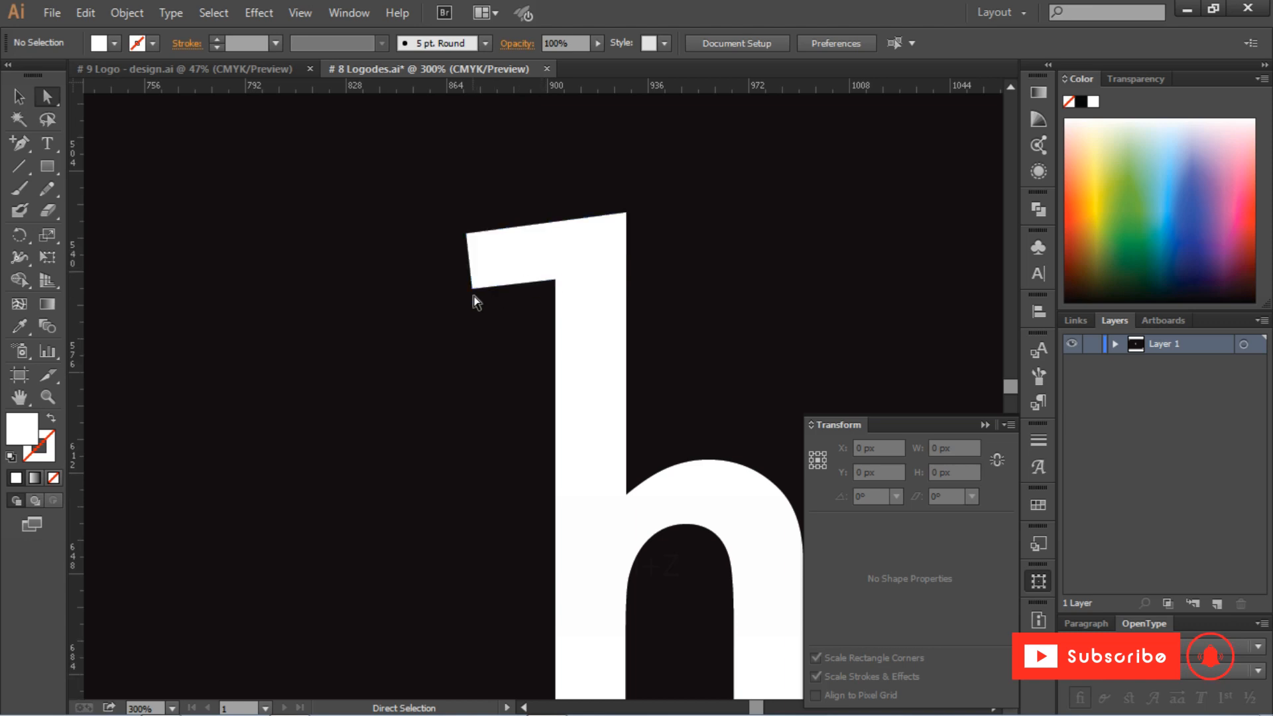
scroll(474, 299, down, 3)
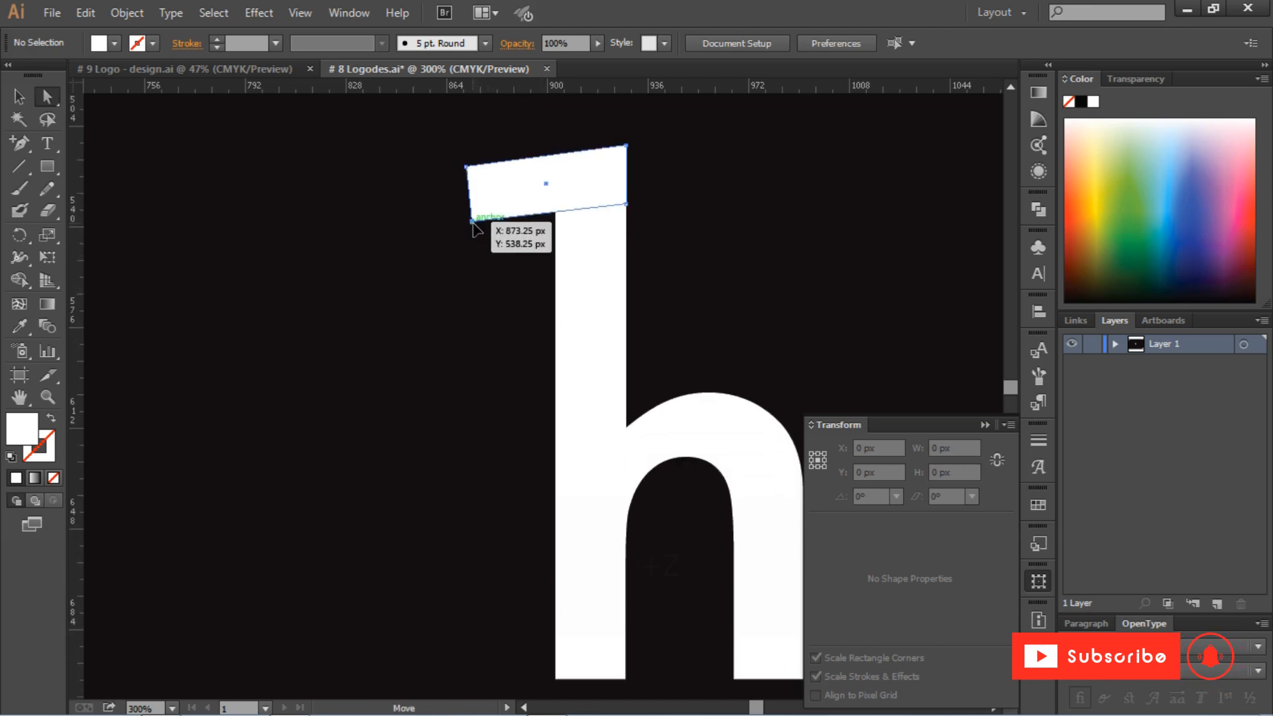
drag(472, 221, 486, 223)
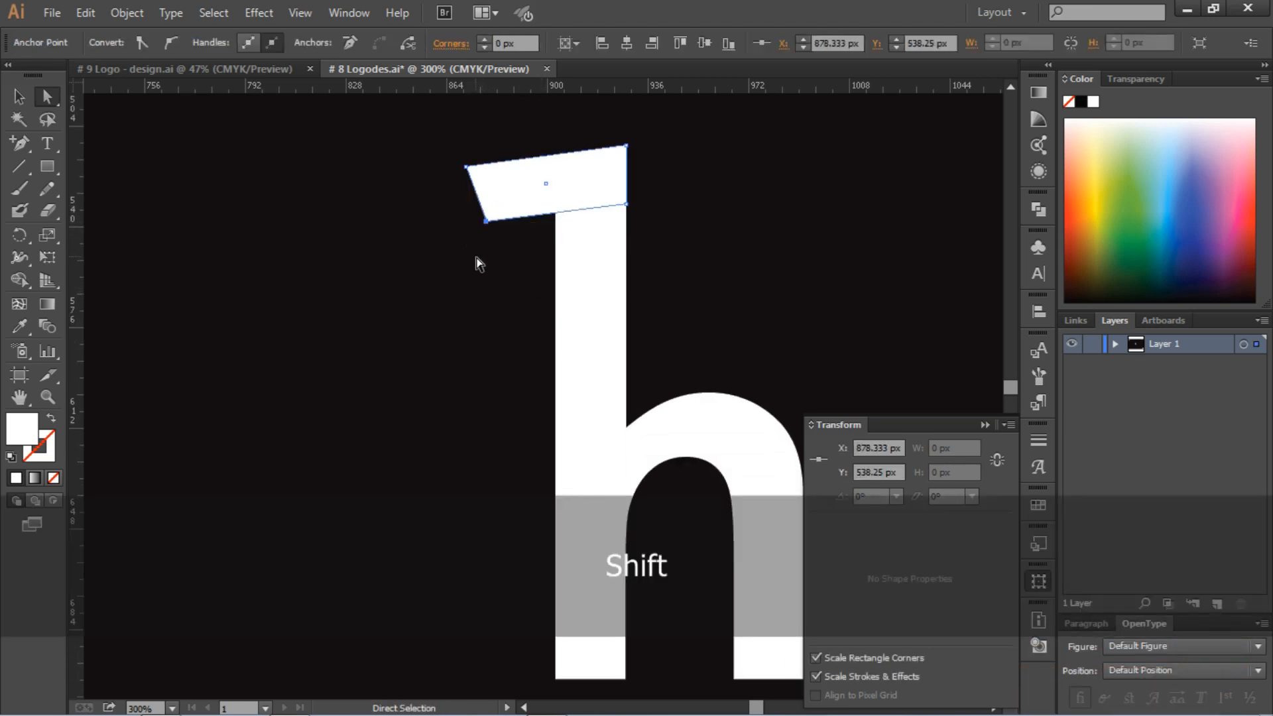
Start a Pen path on the stem's outer edge at about X 928, Y 583 px and curve it down to the n's outer shoulder
click(464, 280)
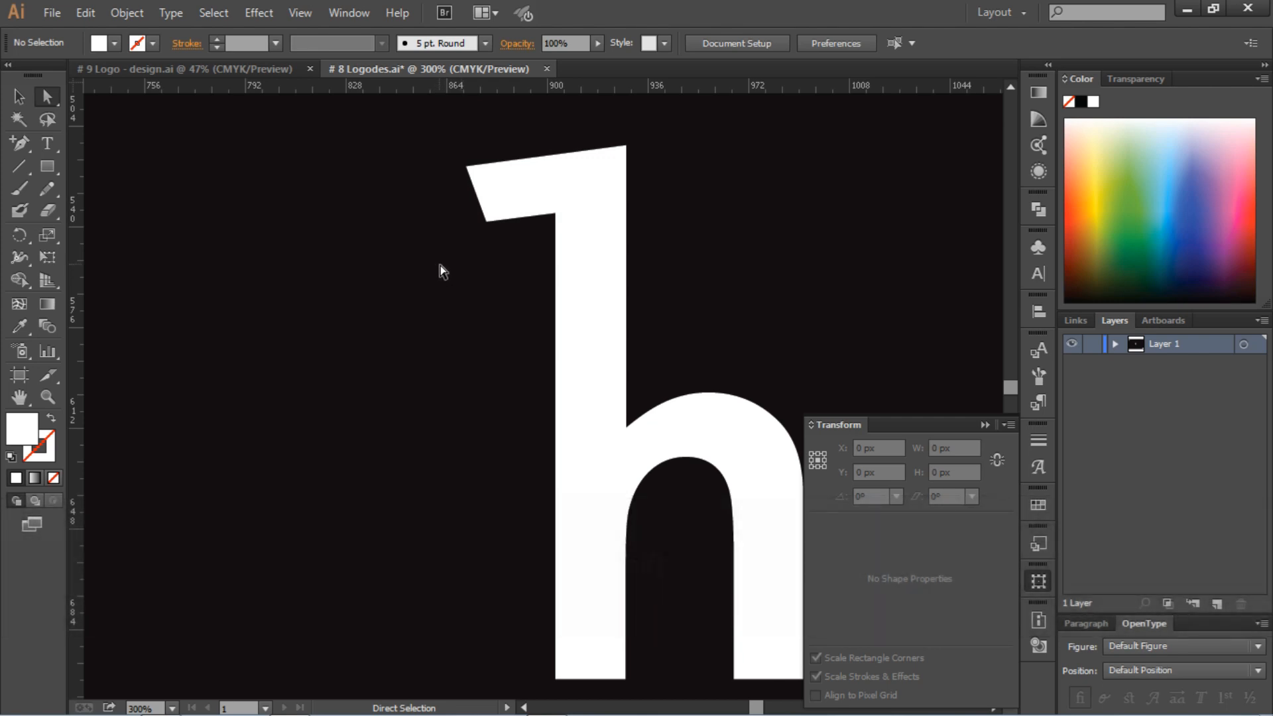
scroll(431, 270, right, 3)
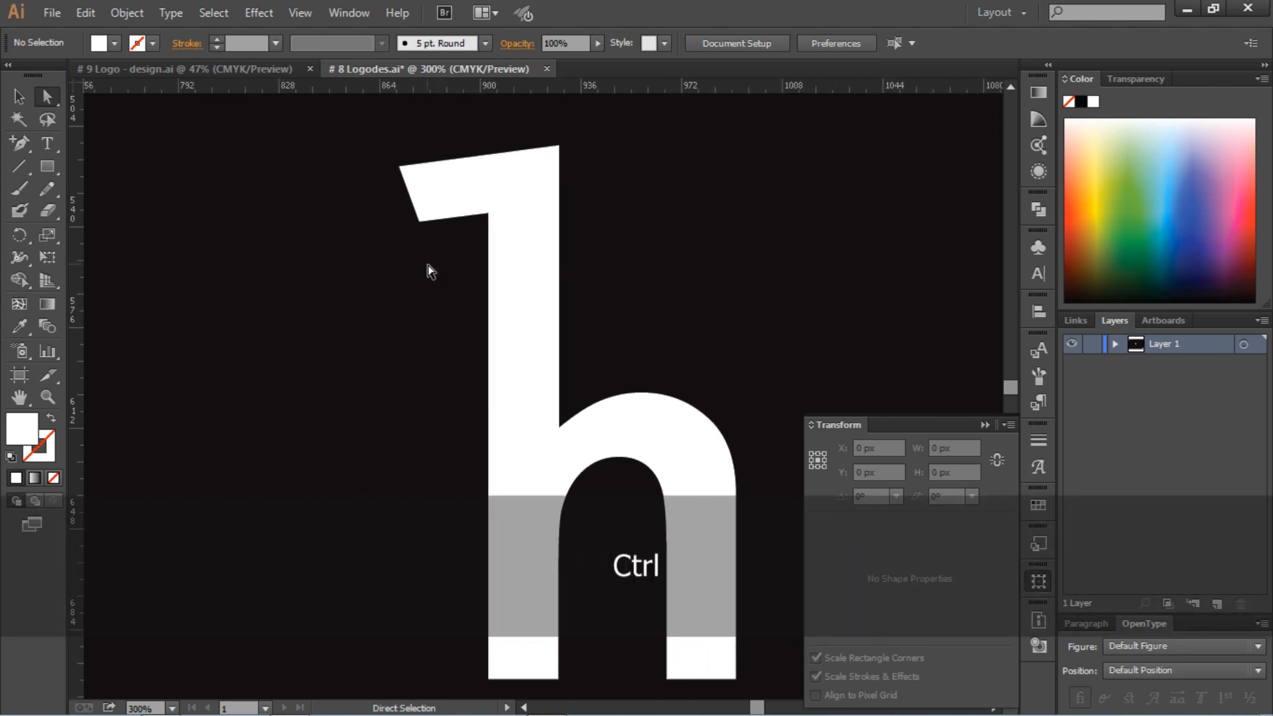
click(26, 142)
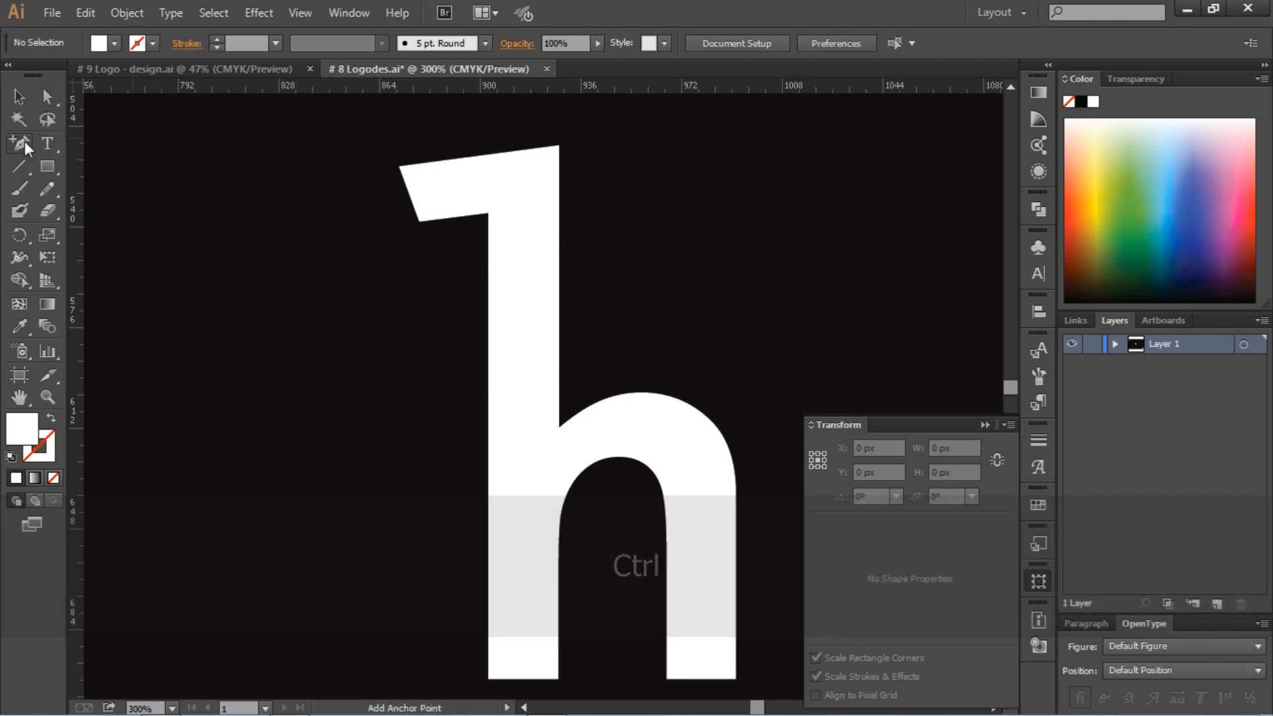
click(41, 143)
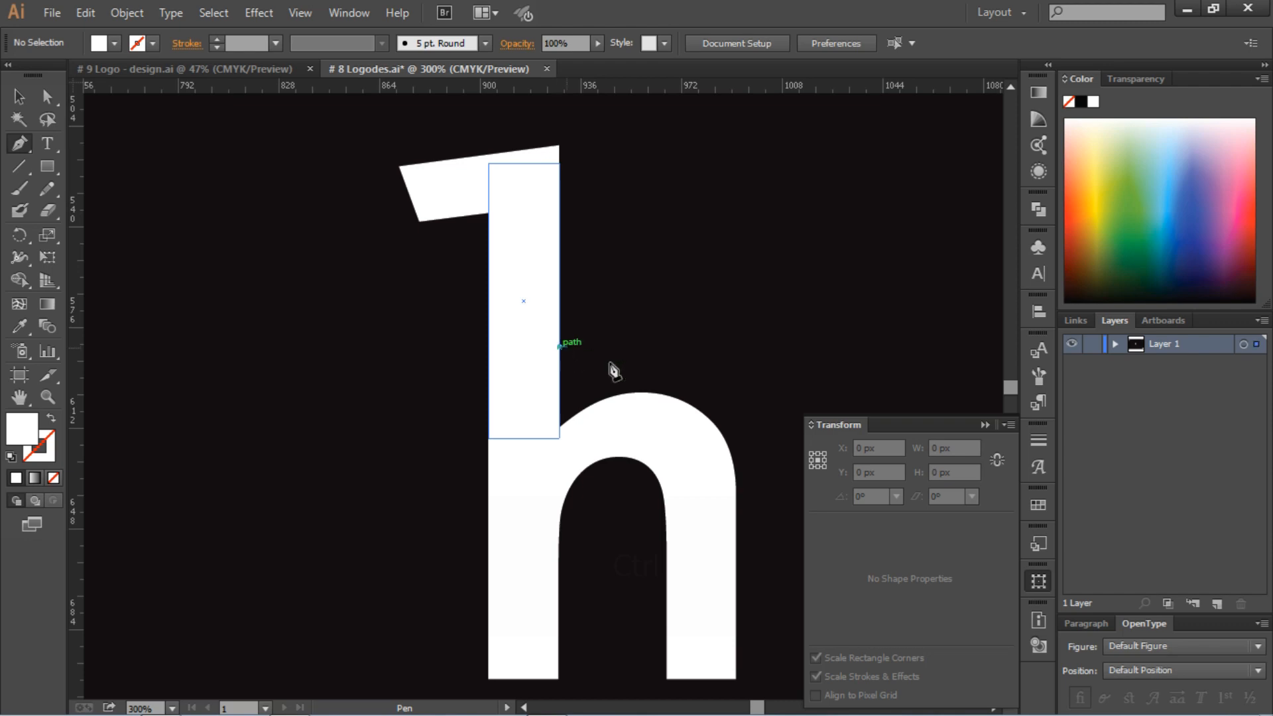
click(559, 345)
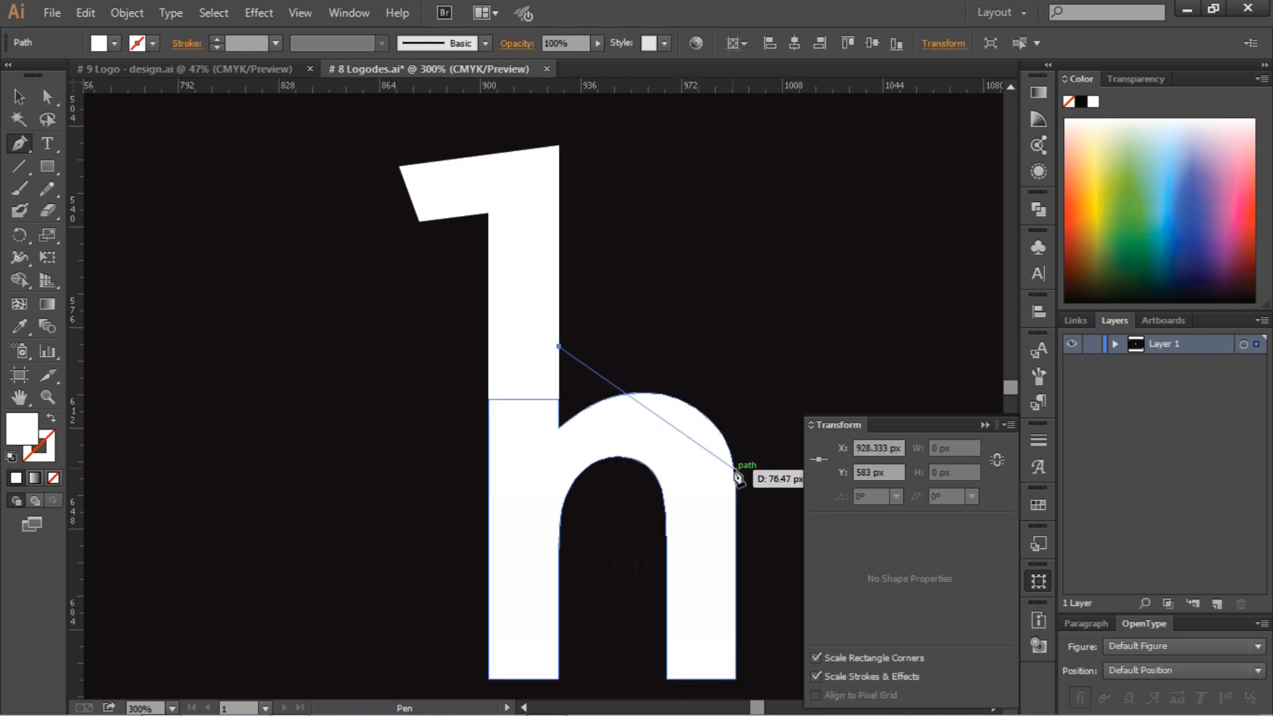
drag(733, 464, 730, 517)
Close the back's Pen path with straight segments running inside the white arch and stem, and deselect it
key(shift)
drag(672, 460, 624, 431)
click(600, 433)
click(549, 460)
click(533, 416)
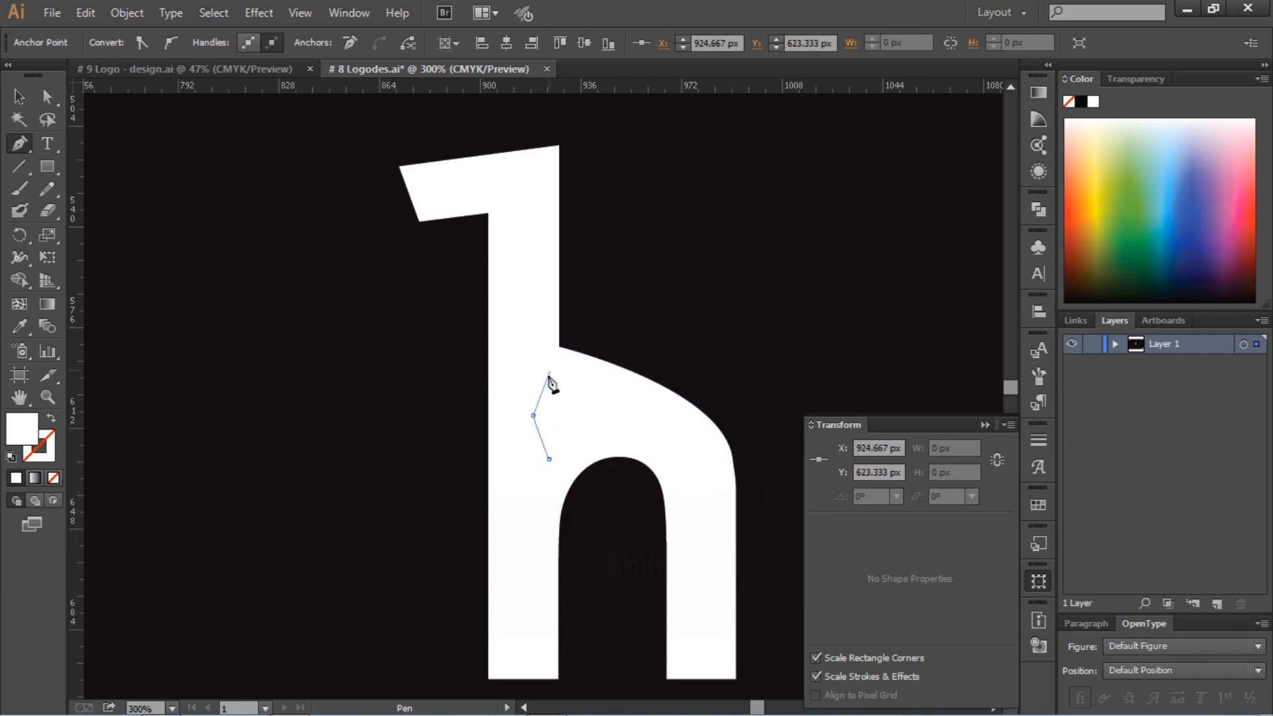
click(550, 367)
click(559, 347)
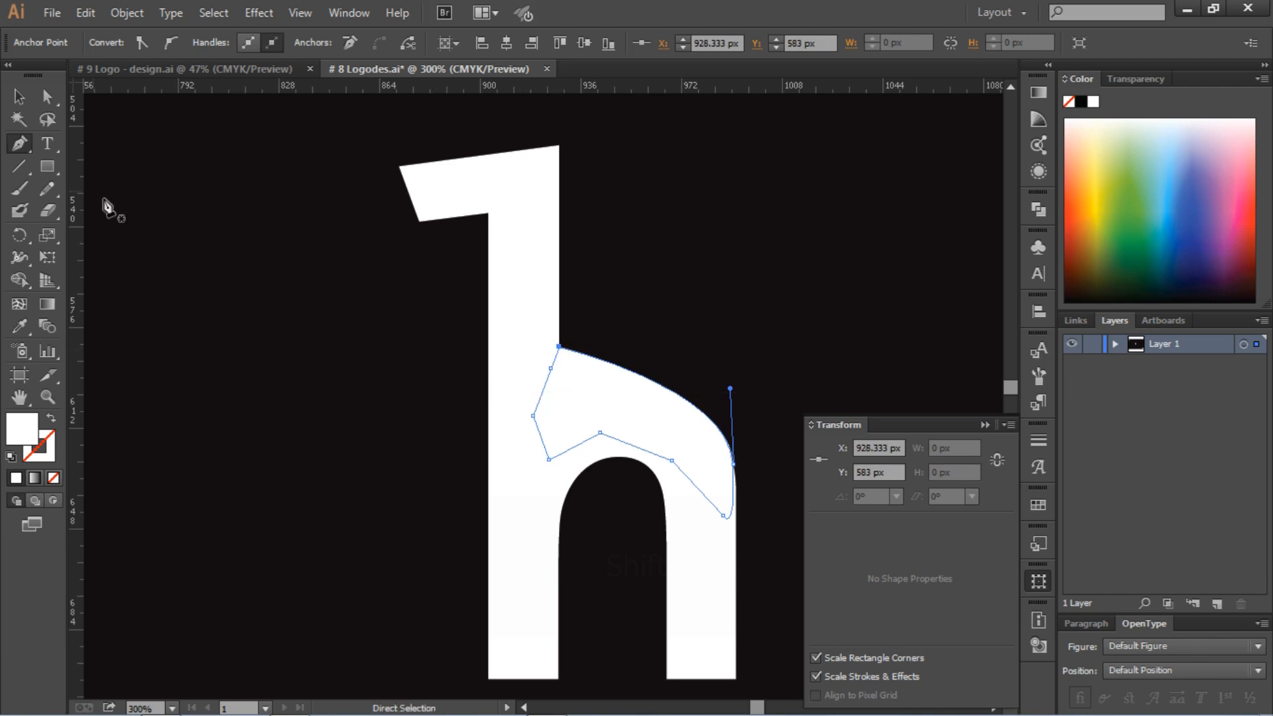
click(18, 98)
click(146, 208)
scroll(146, 209, down, 1)
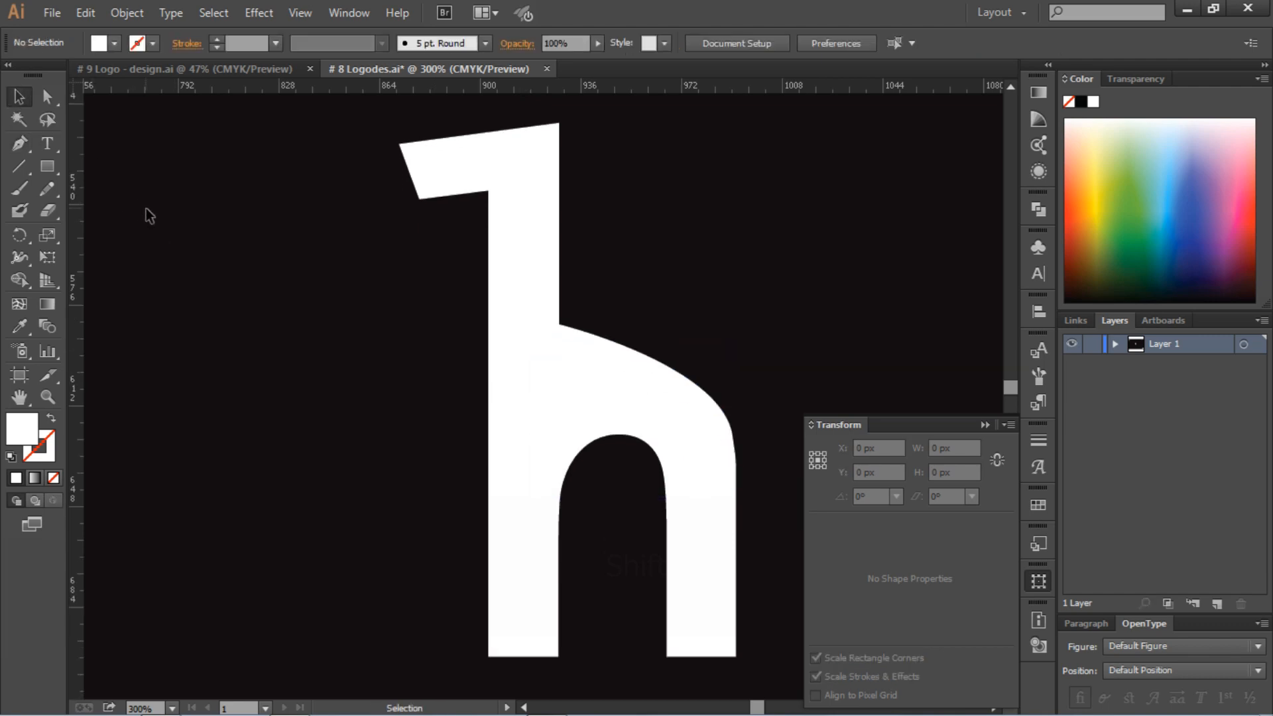
Draw a pointed tail about 29 px long with the Pen tool, starting on the back's curve at about X 989, Y 618 px
scroll(145, 208, up, 1)
scroll(174, 225, right, 3)
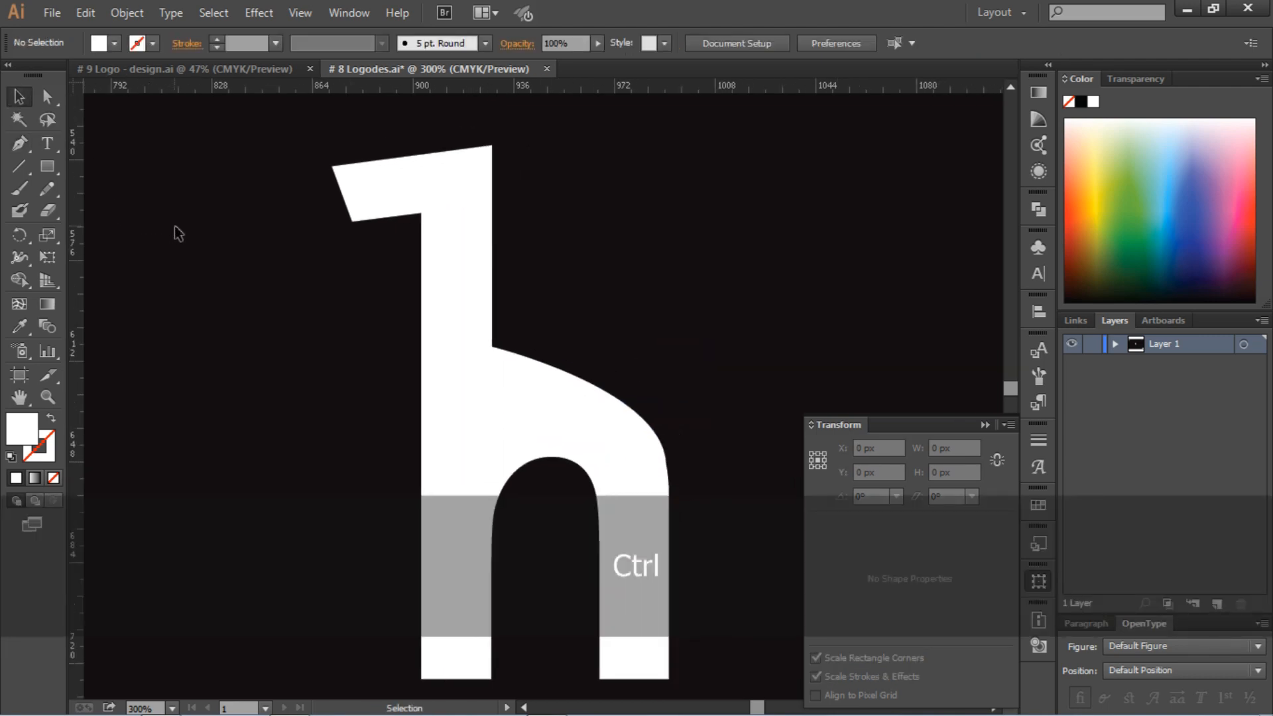
scroll(174, 225, down, 3)
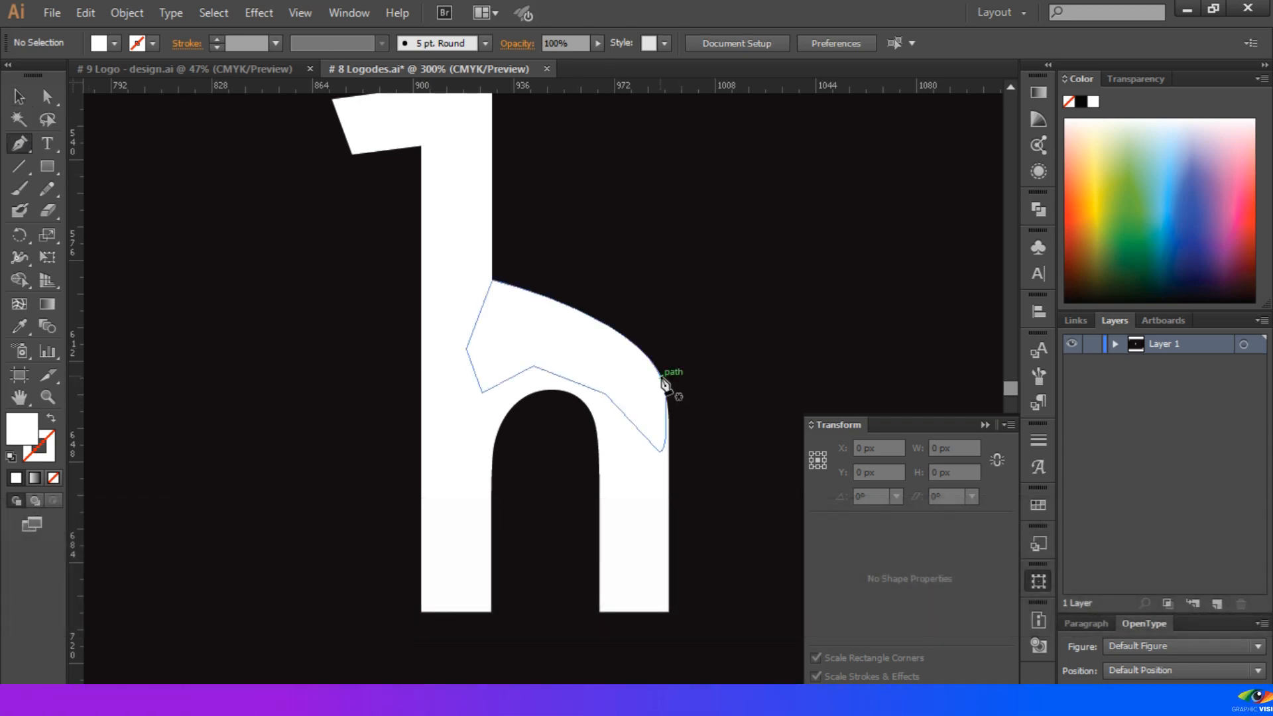
click(660, 376)
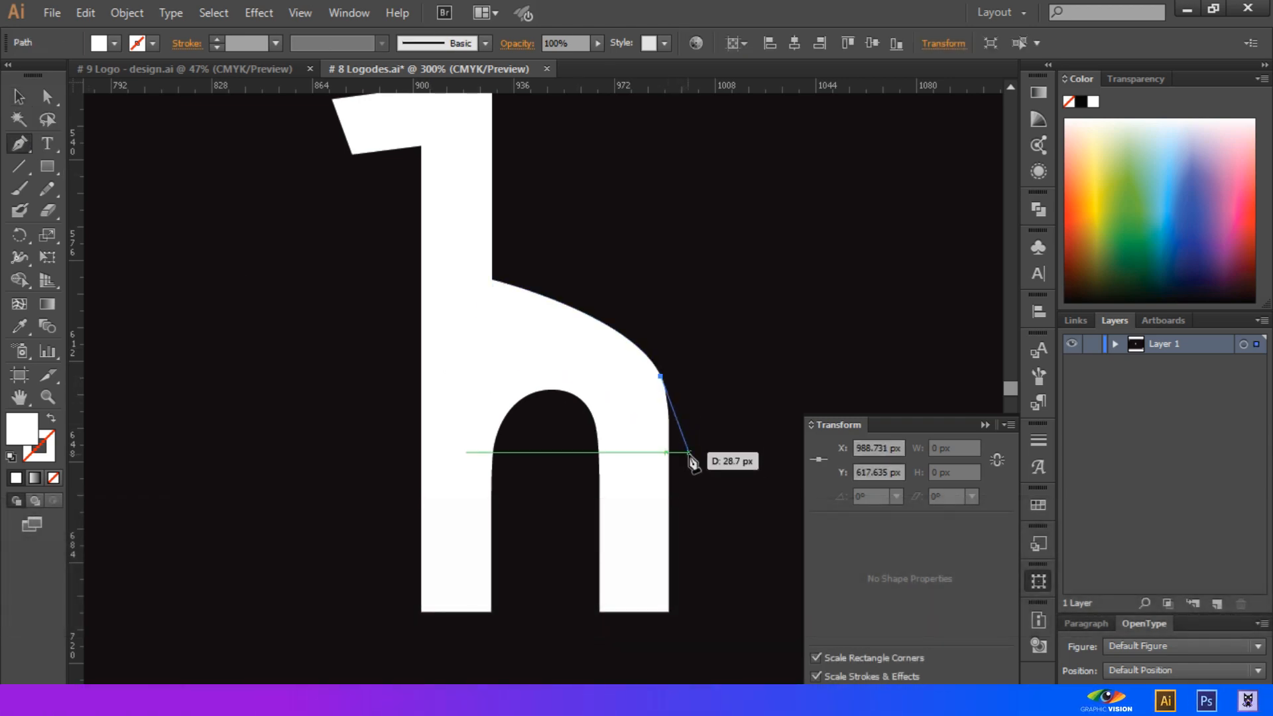
drag(693, 464, 668, 389)
drag(358, 317, 606, 380)
key(p)
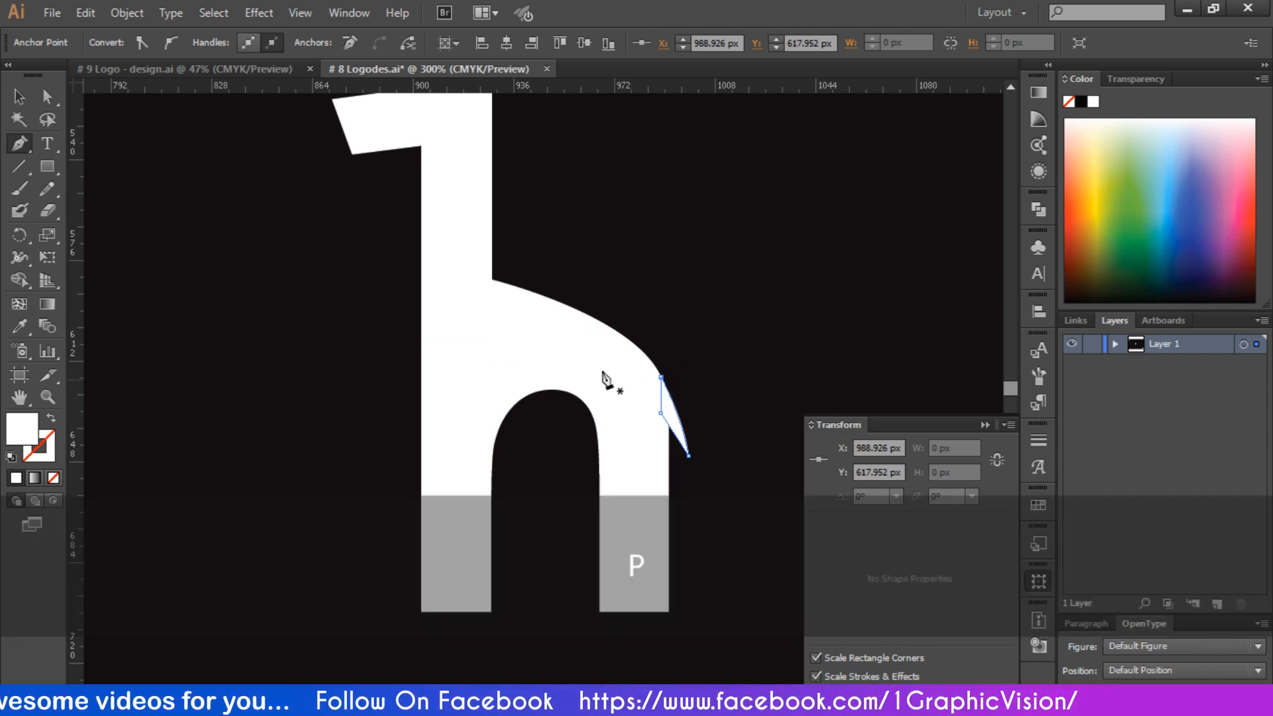
click(18, 96)
click(311, 337)
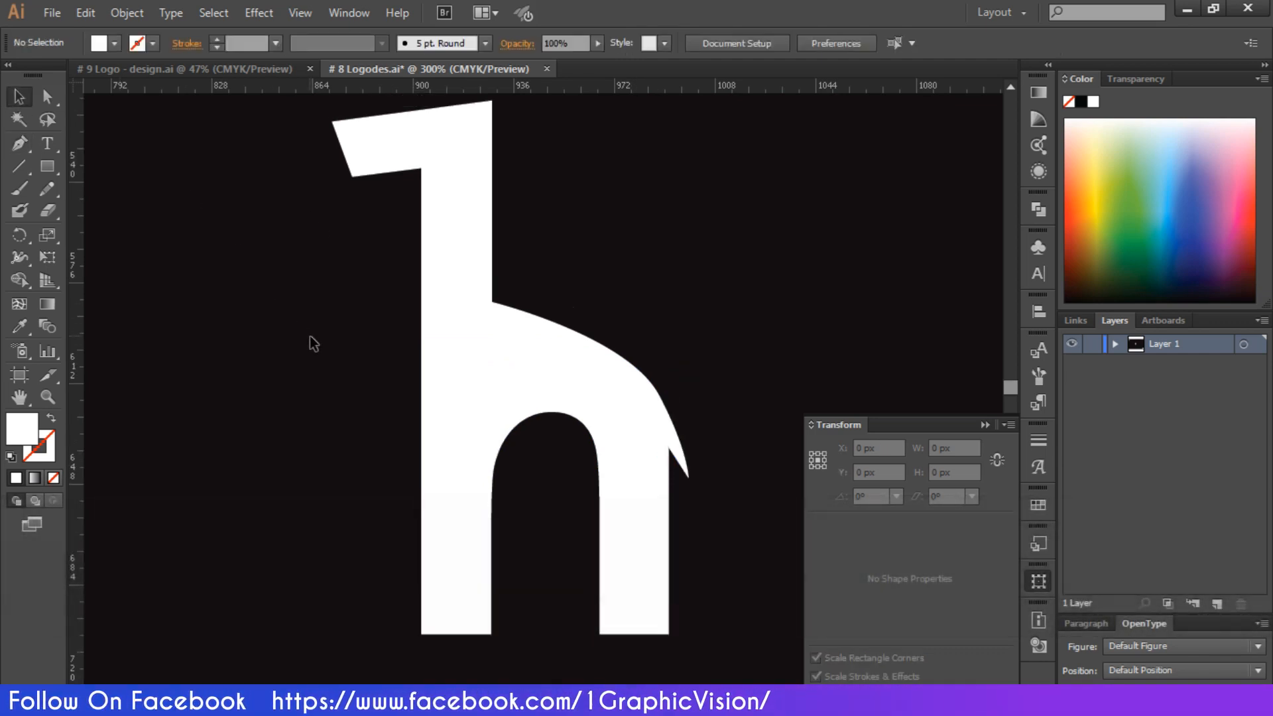
Draw a horn rectangle about 4.3 x 20 px on top of the head, flush with the back edge of the neck
scroll(722, 515, up, 2)
scroll(696, 465, down, 3)
scroll(690, 460, up, 4)
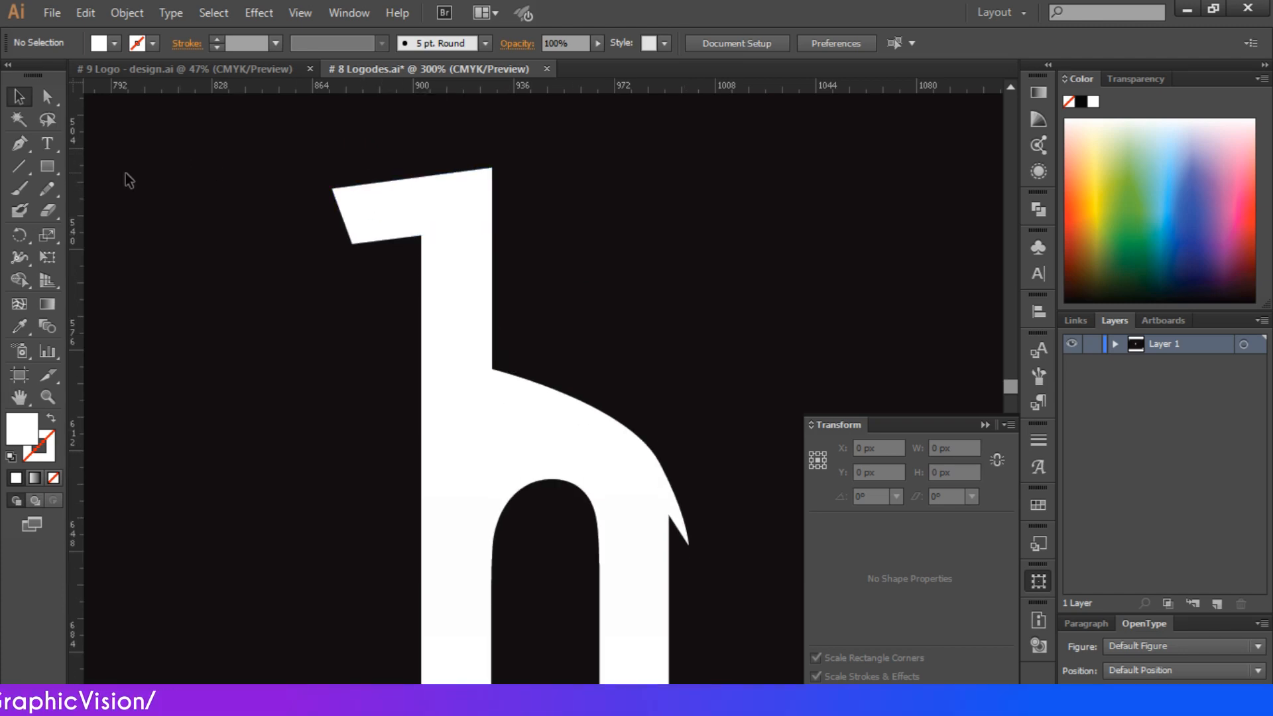
click(53, 170)
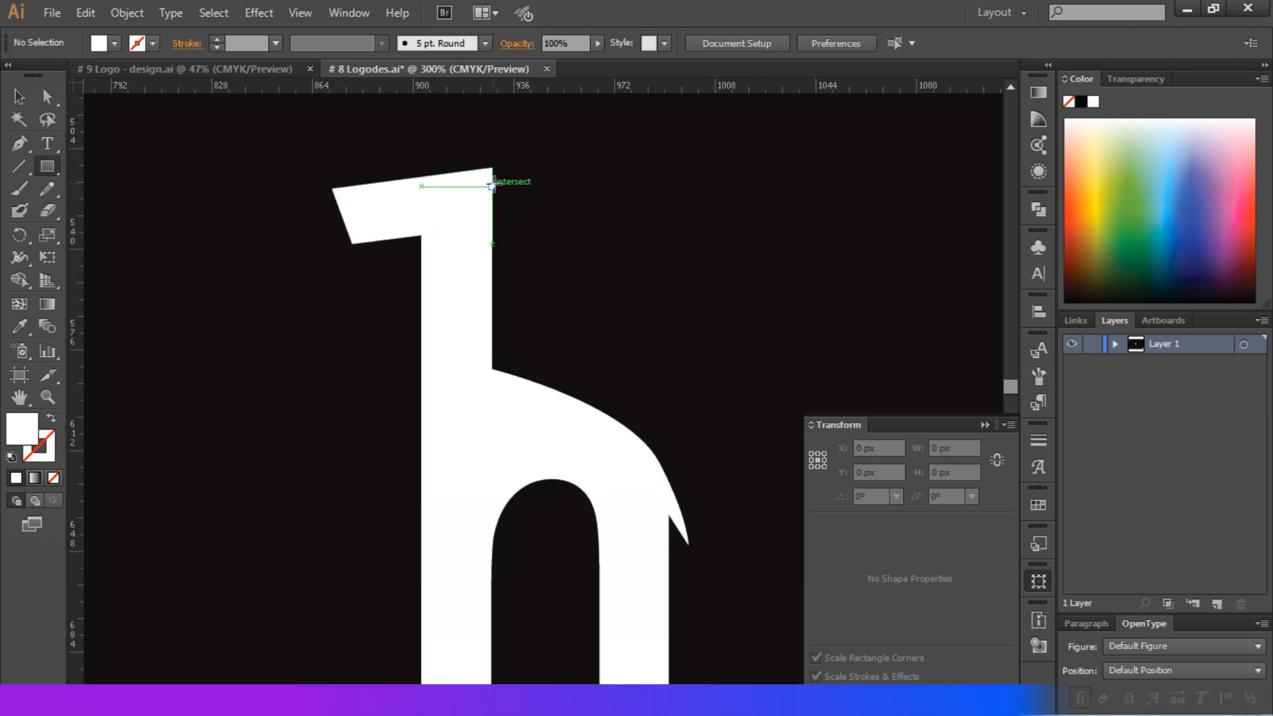
drag(492, 186, 480, 130)
scroll(563, 208, up, 3)
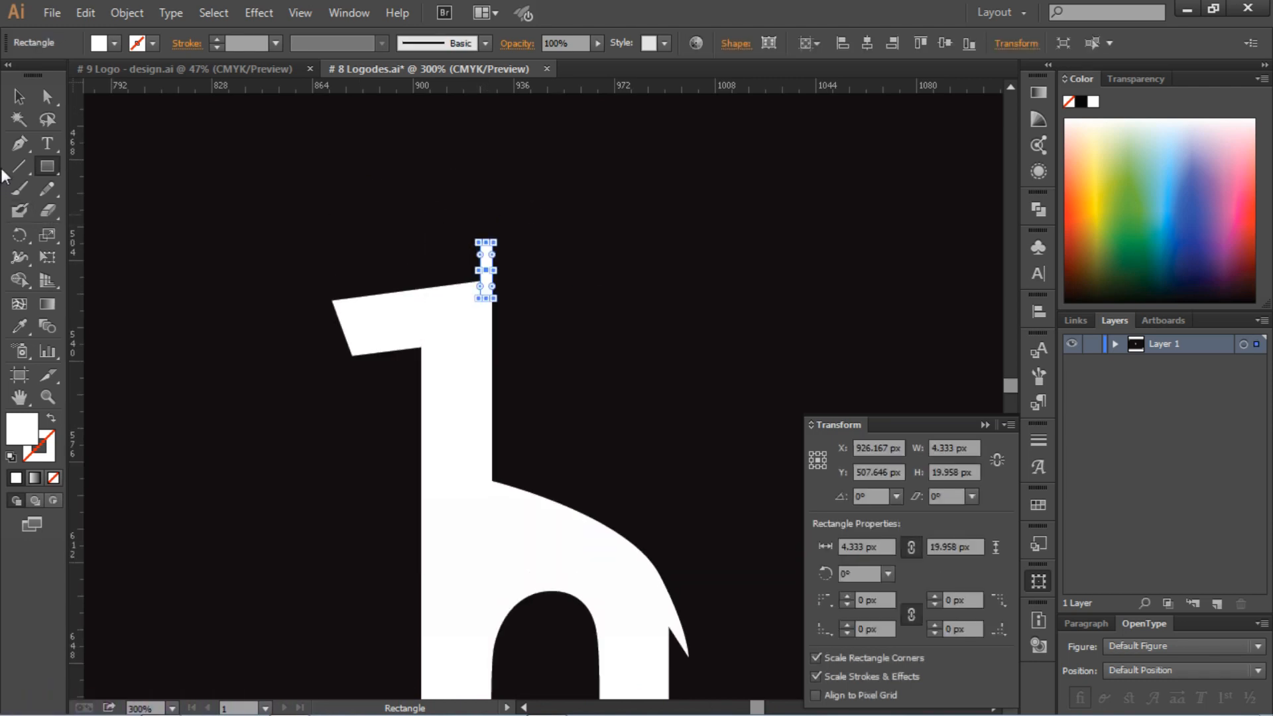
click(19, 97)
click(497, 282)
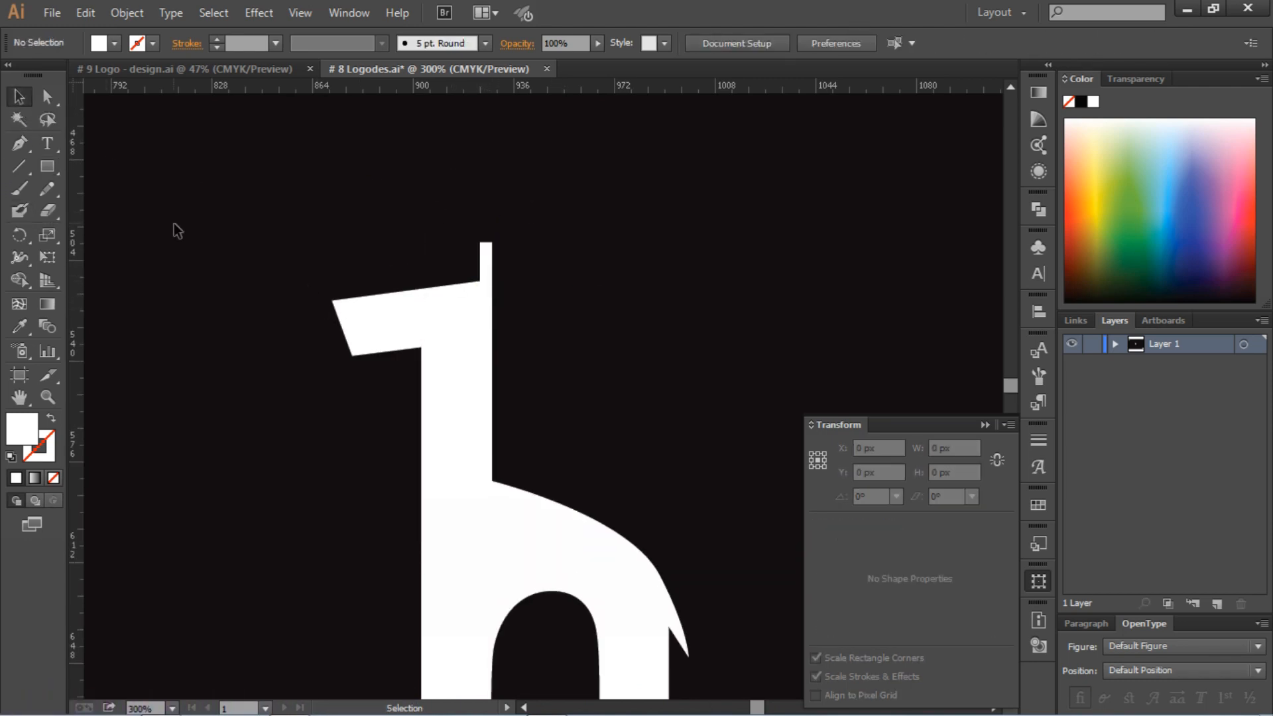
Add a small white square, slightly wider than the horn, centred on the horn's tip
click(54, 163)
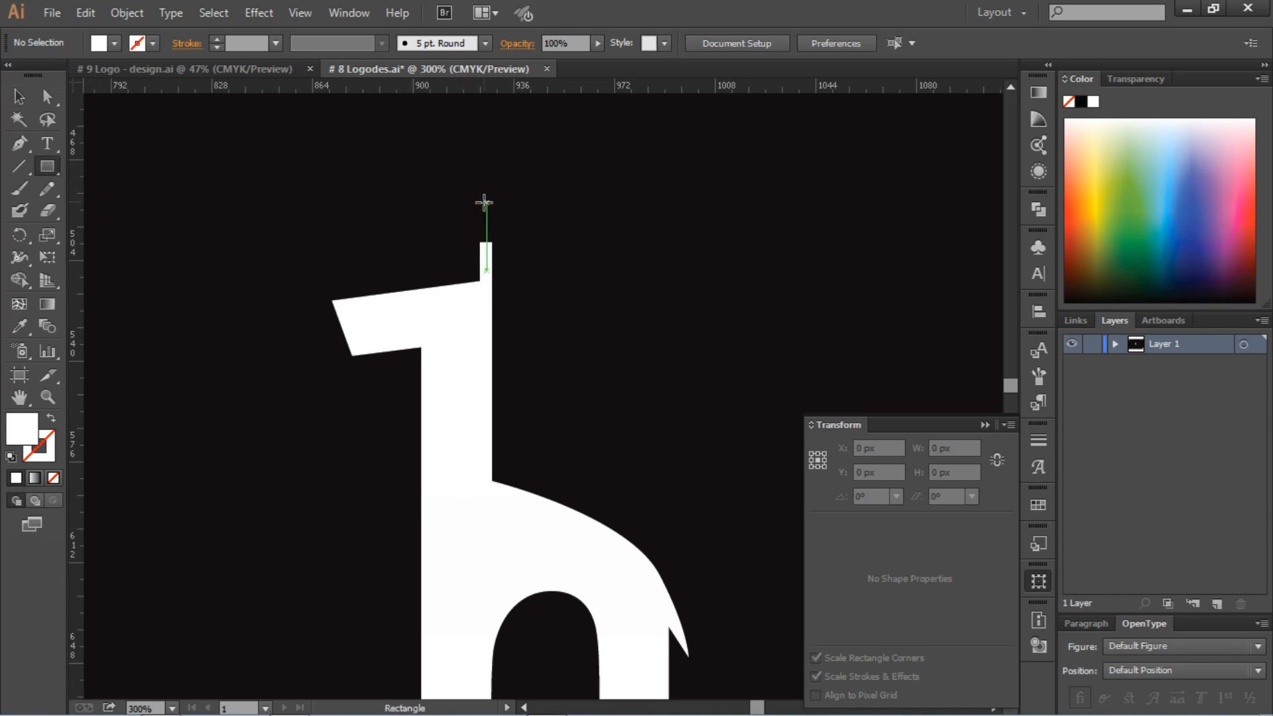
drag(486, 203, 469, 228)
key(v)
click(517, 214)
click(620, 246)
Make a proportionally smaller copy of the horn and its square tip, placed on the head in front of the original
key(ctrl+equal)
key(ctrl+equal)
click(491, 239)
drag(394, 194, 386, 221)
click(332, 190)
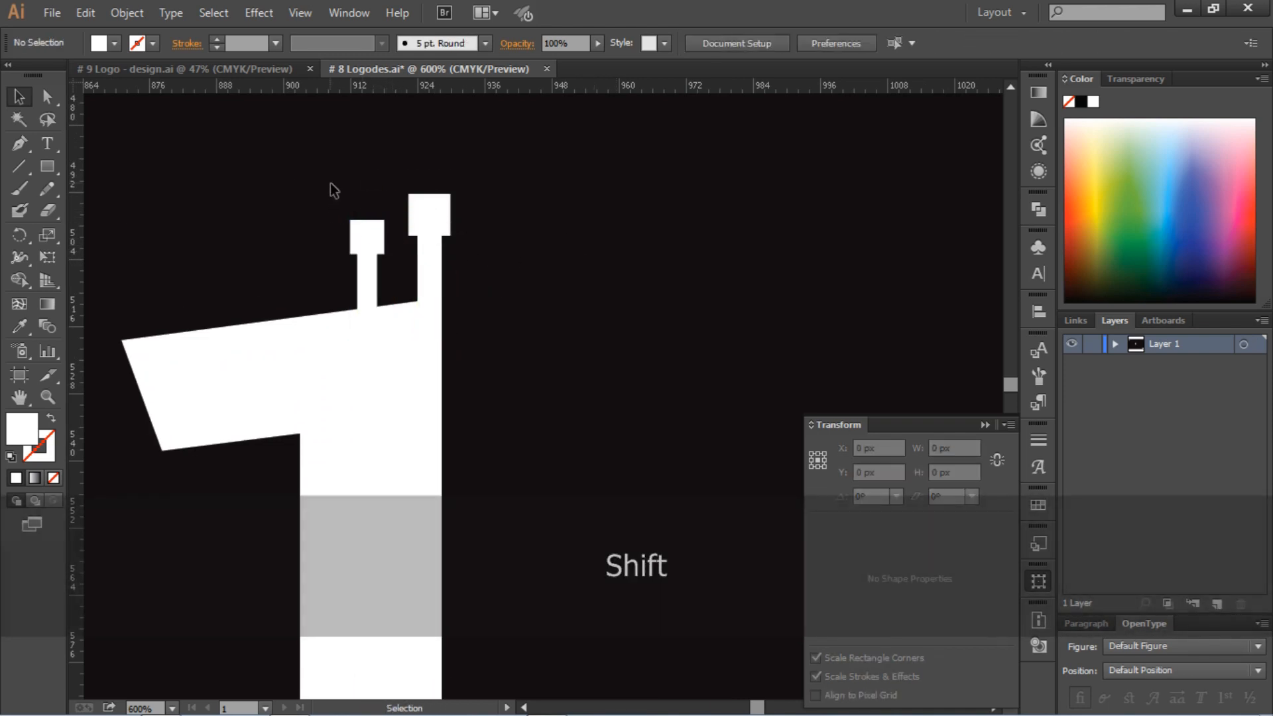
Nudge the smaller horn with its tip closer to the tall horn, to about X 917.8, Y 509 px
click(365, 285)
drag(365, 285, 490, 353)
click(593, 291)
key(ctrl+minus)
key(ctrl+minus)
key(ctrl+minus)
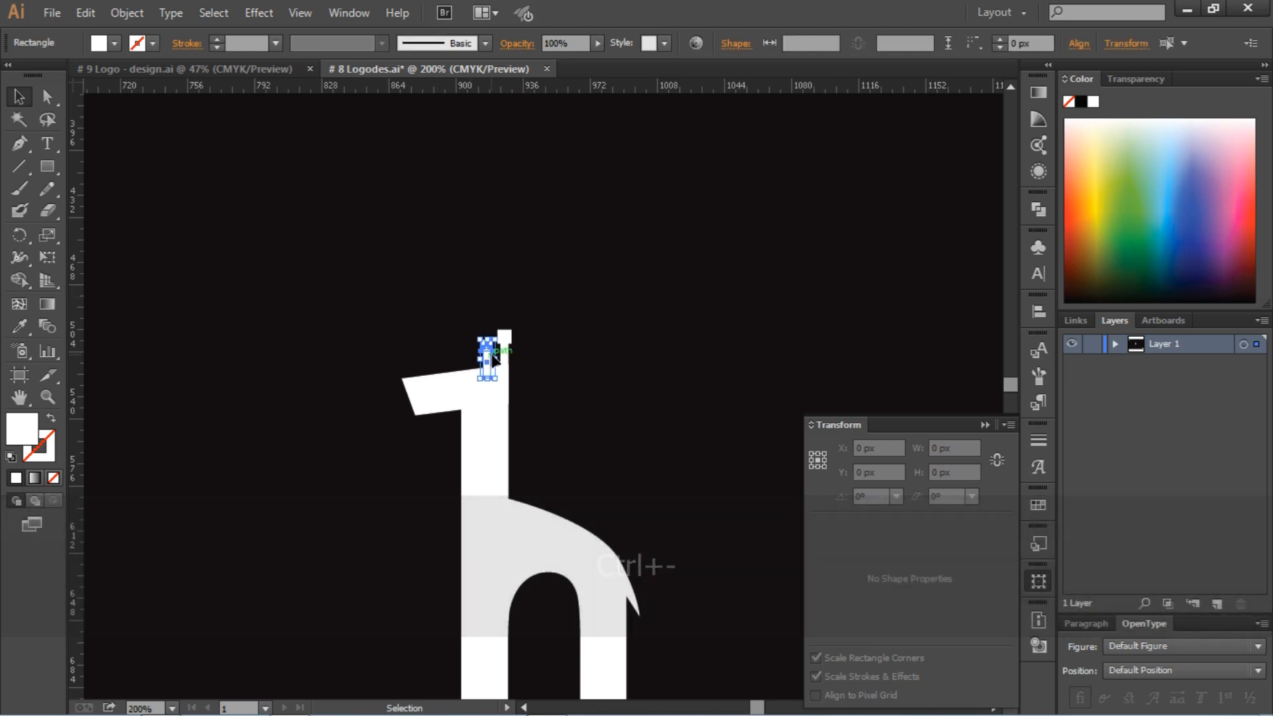
key(Down)
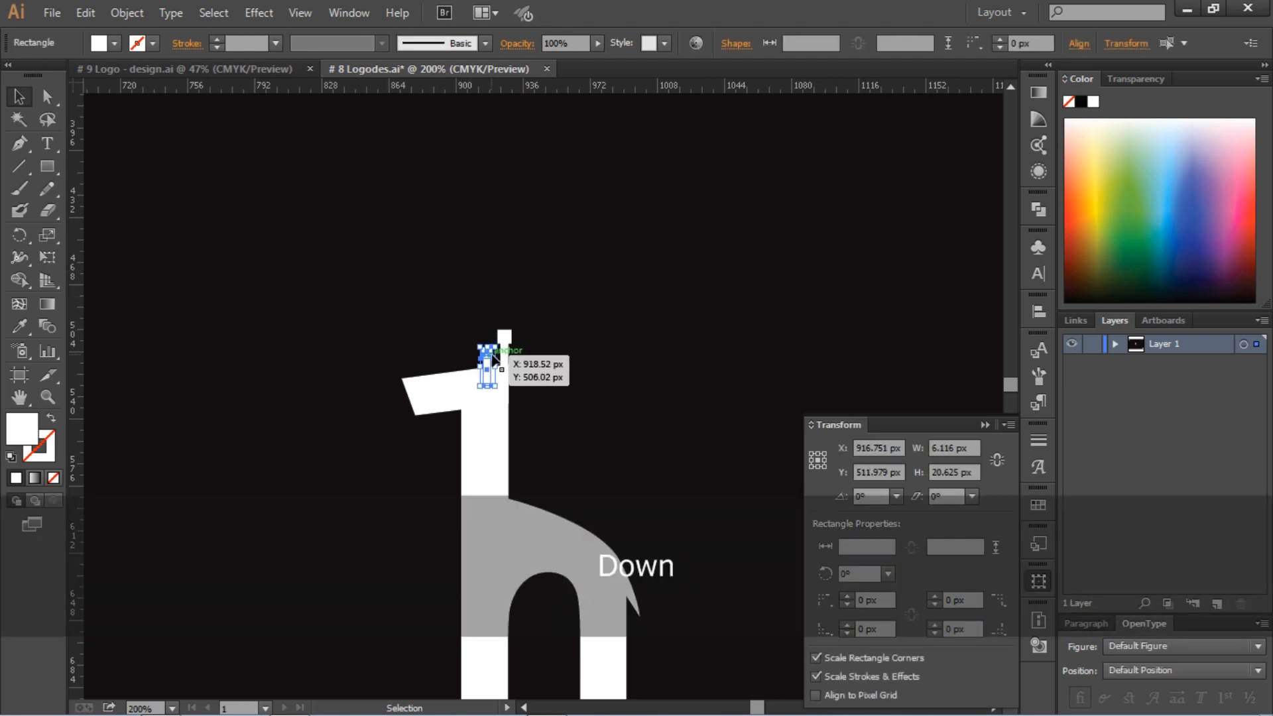
key(Up)
key(Up)
key(Right)
key(Up)
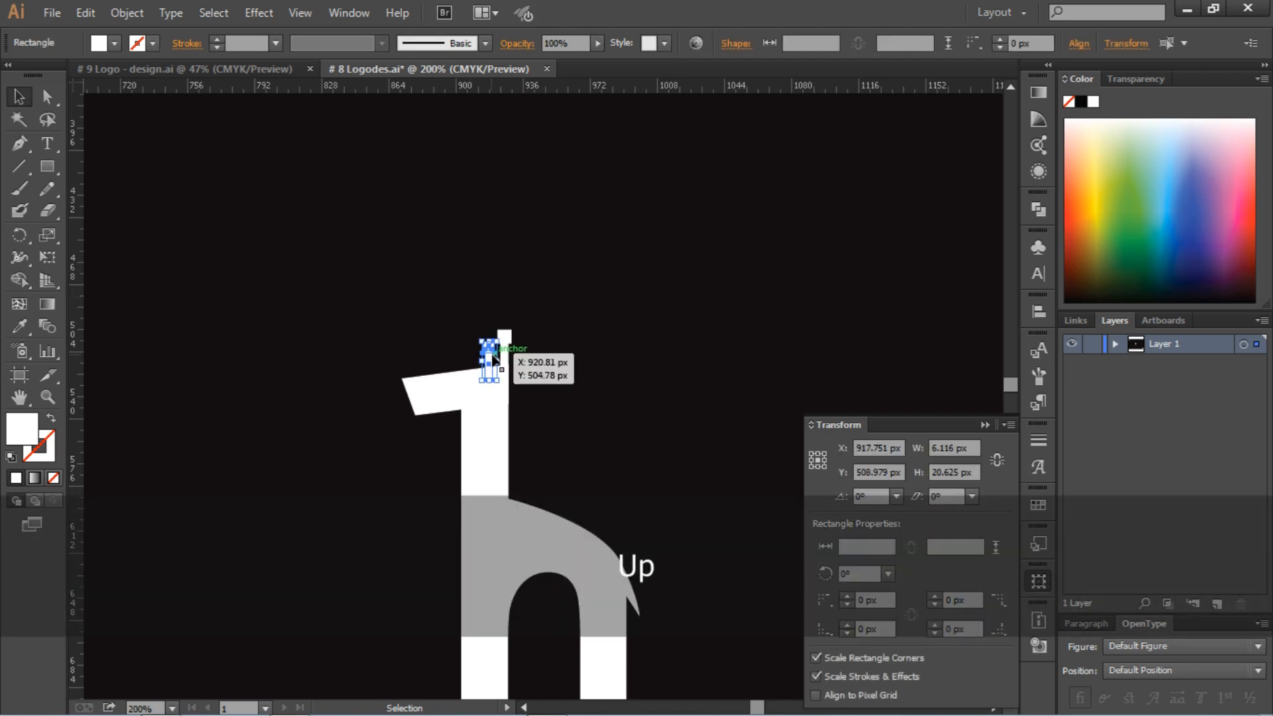
click(624, 314)
Select all parts of the giraffe and unite them into a single shape with Pathfinder
scroll(611, 313, down, 3)
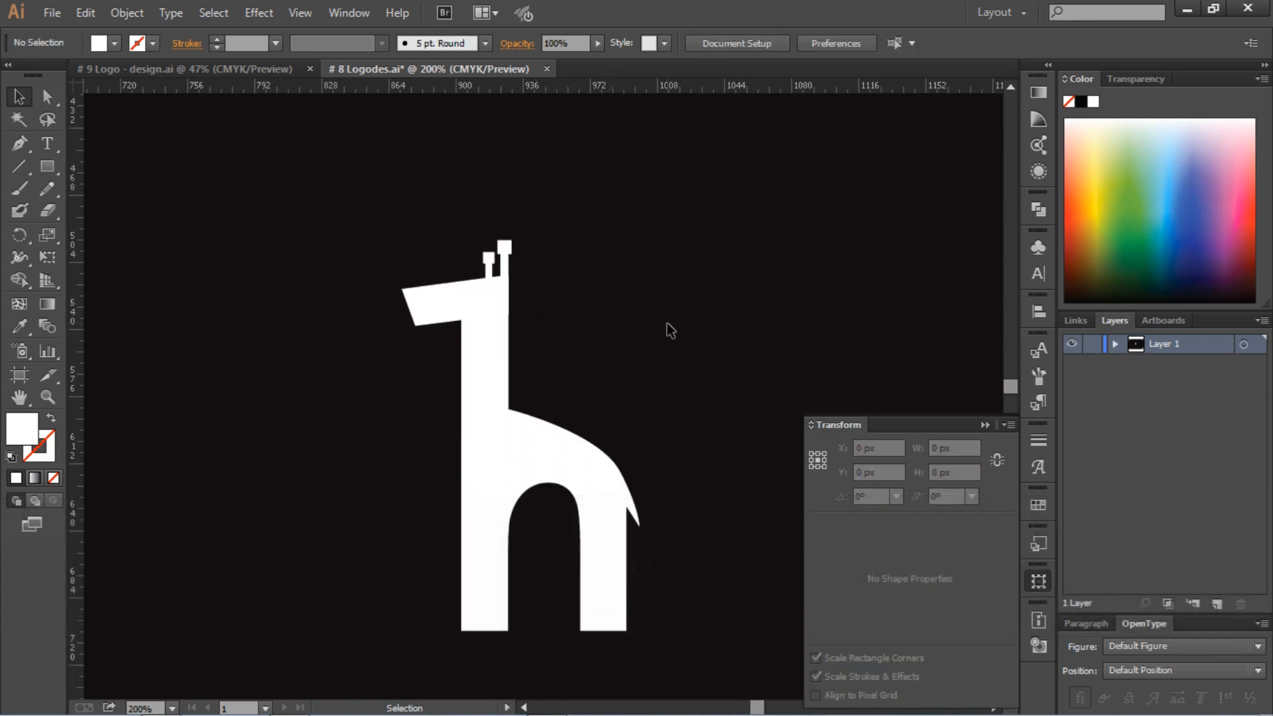
scroll(569, 280, down, 1)
drag(332, 160, 720, 631)
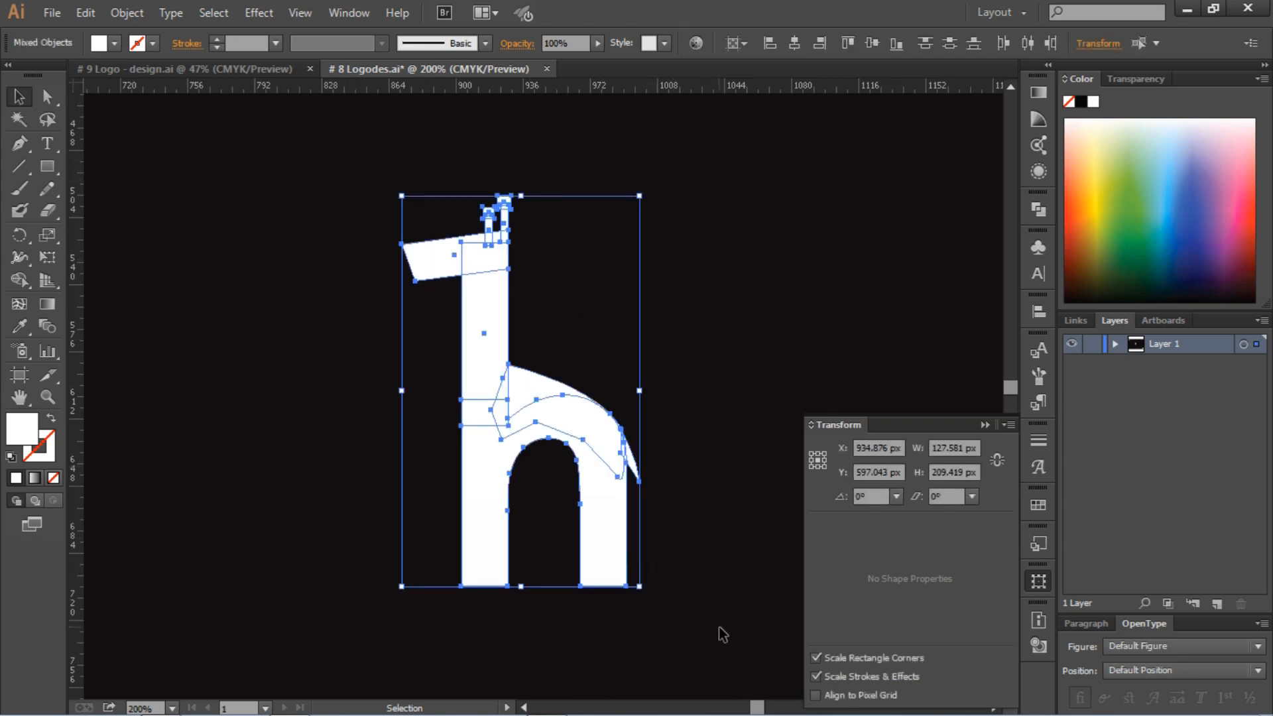
click(1039, 210)
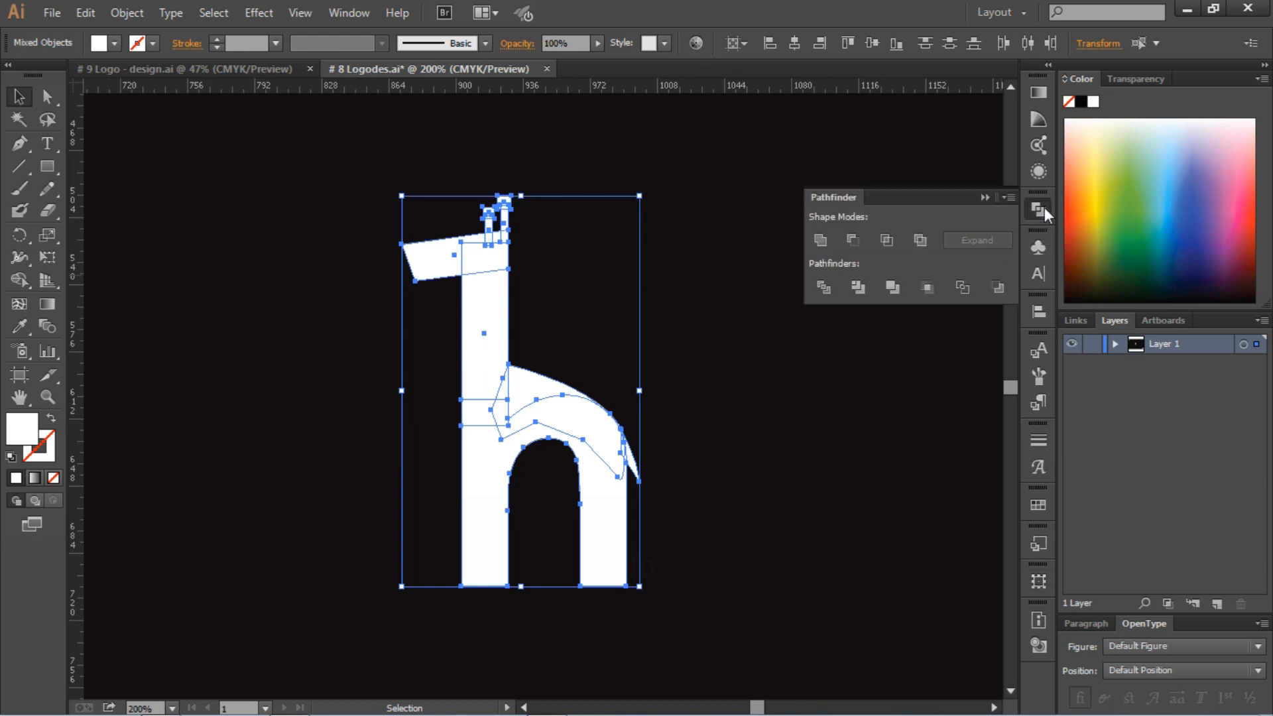
click(822, 245)
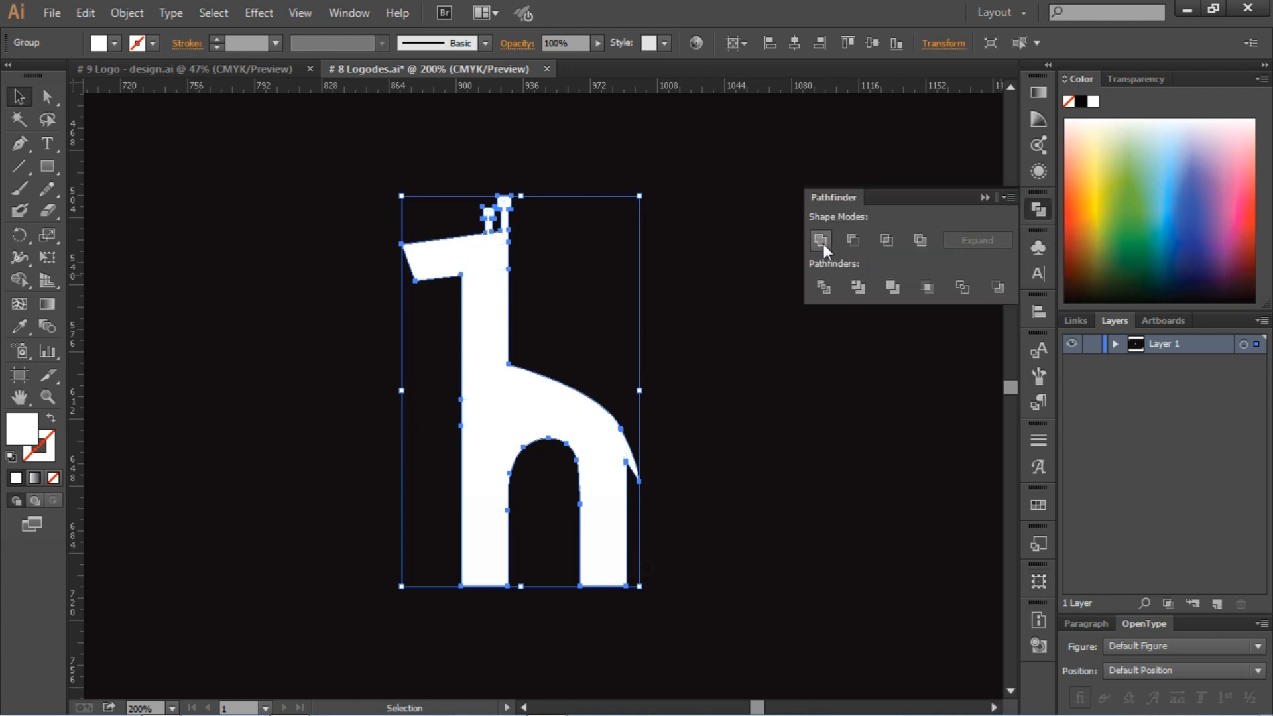
click(624, 354)
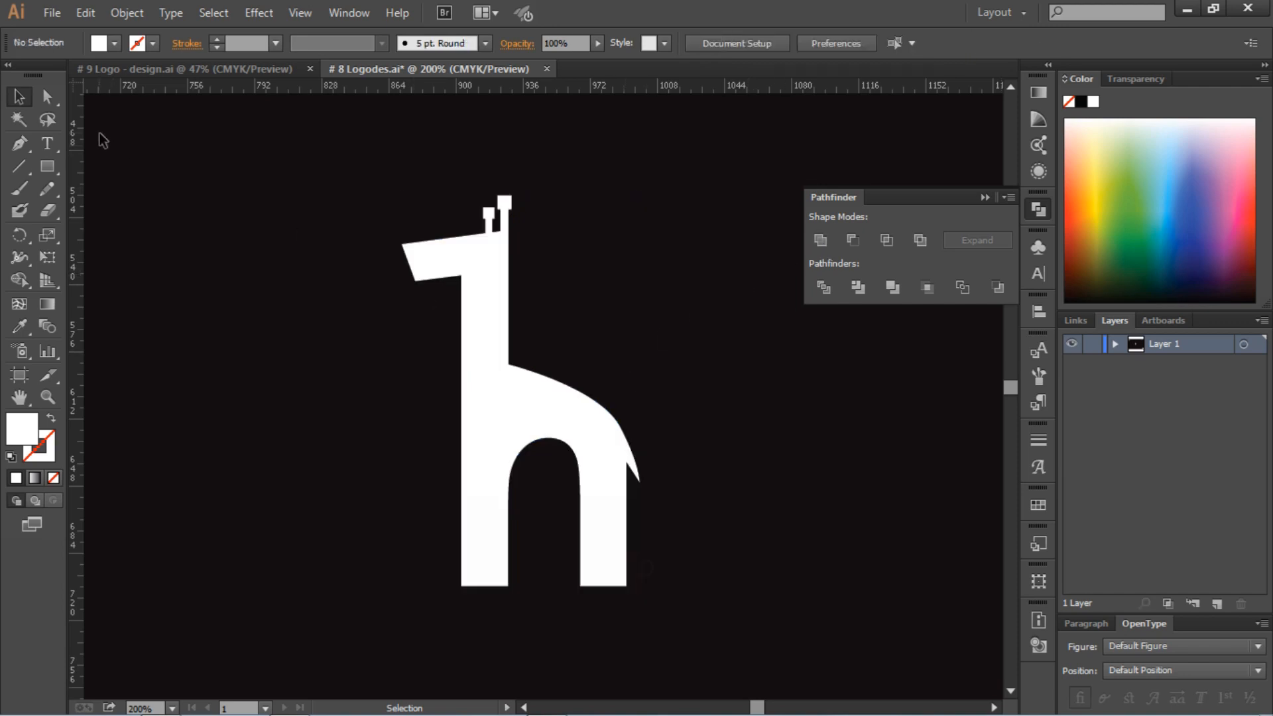
Round the upper and lower corners of the giraffe's muzzle
click(44, 98)
drag(430, 287, 451, 265)
click(388, 212)
click(423, 278)
click(353, 210)
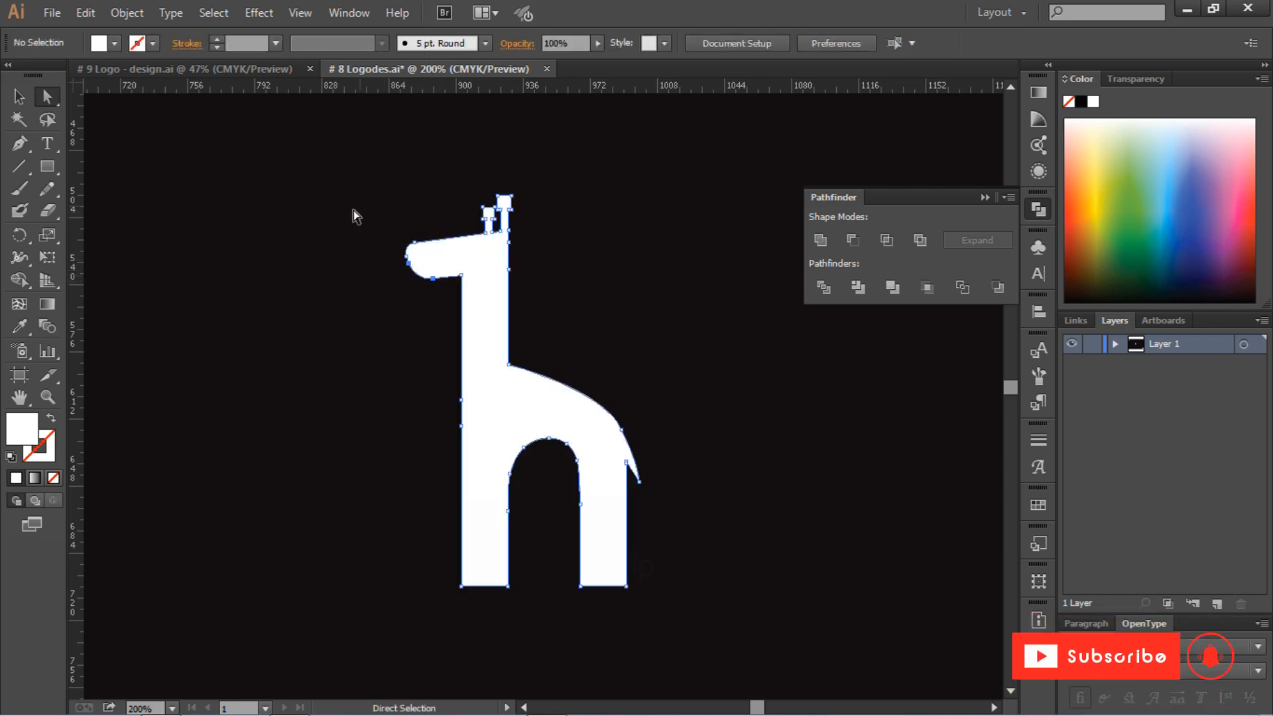
Round the inner corner under the jaw and the corner where the neck meets the back
click(468, 285)
drag(455, 285, 443, 298)
click(416, 337)
click(510, 365)
drag(518, 359, 543, 340)
click(590, 318)
Smooth the outline where the back runs into the tail with the Smooth tool, and deselect the giraffe
click(621, 429)
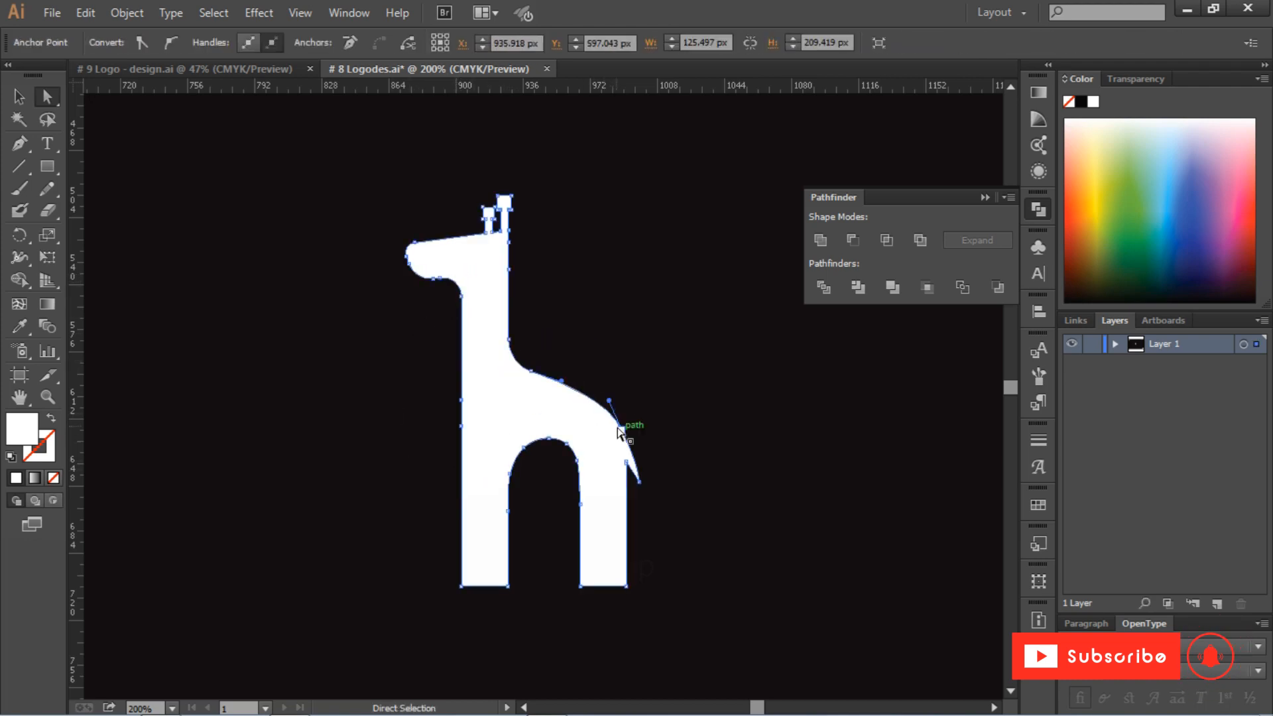
drag(51, 192, 93, 211)
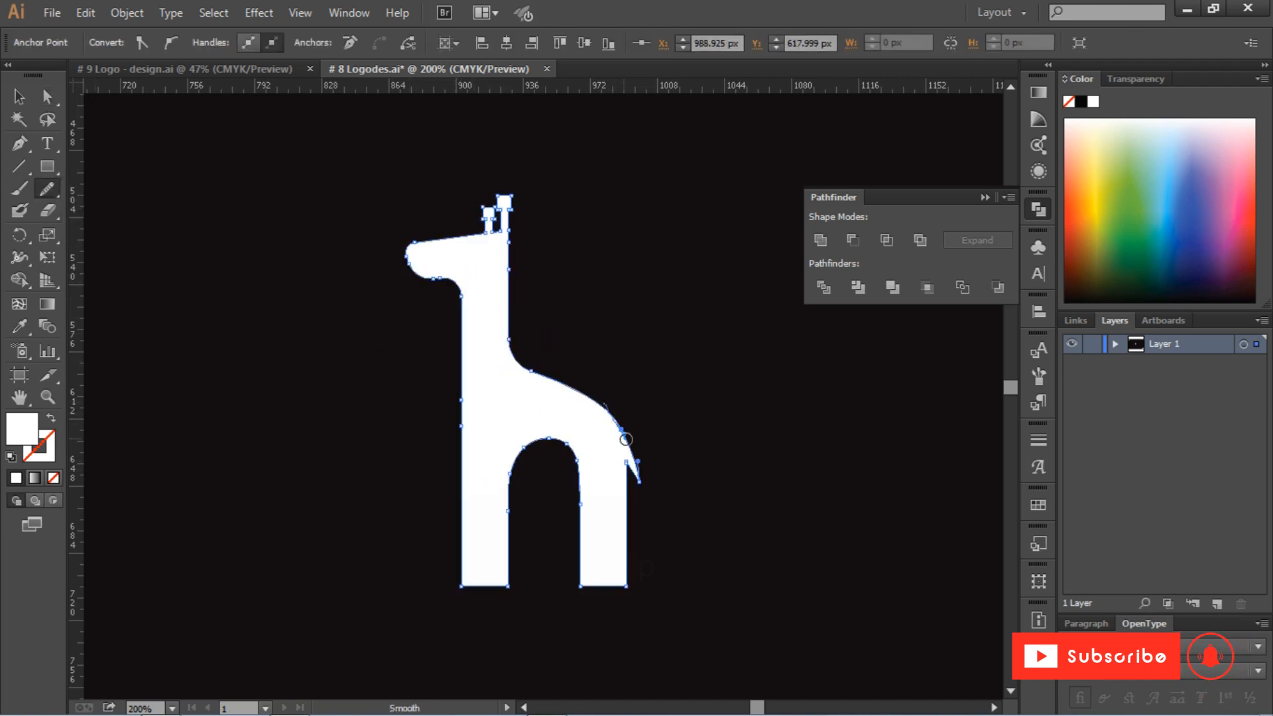
click(19, 97)
click(332, 212)
click(489, 228)
click(551, 219)
Round the corners of both horns' square tips and the inner corners where the horns meet the head
click(47, 97)
key(ctrl+=)
key(ctrl+=)
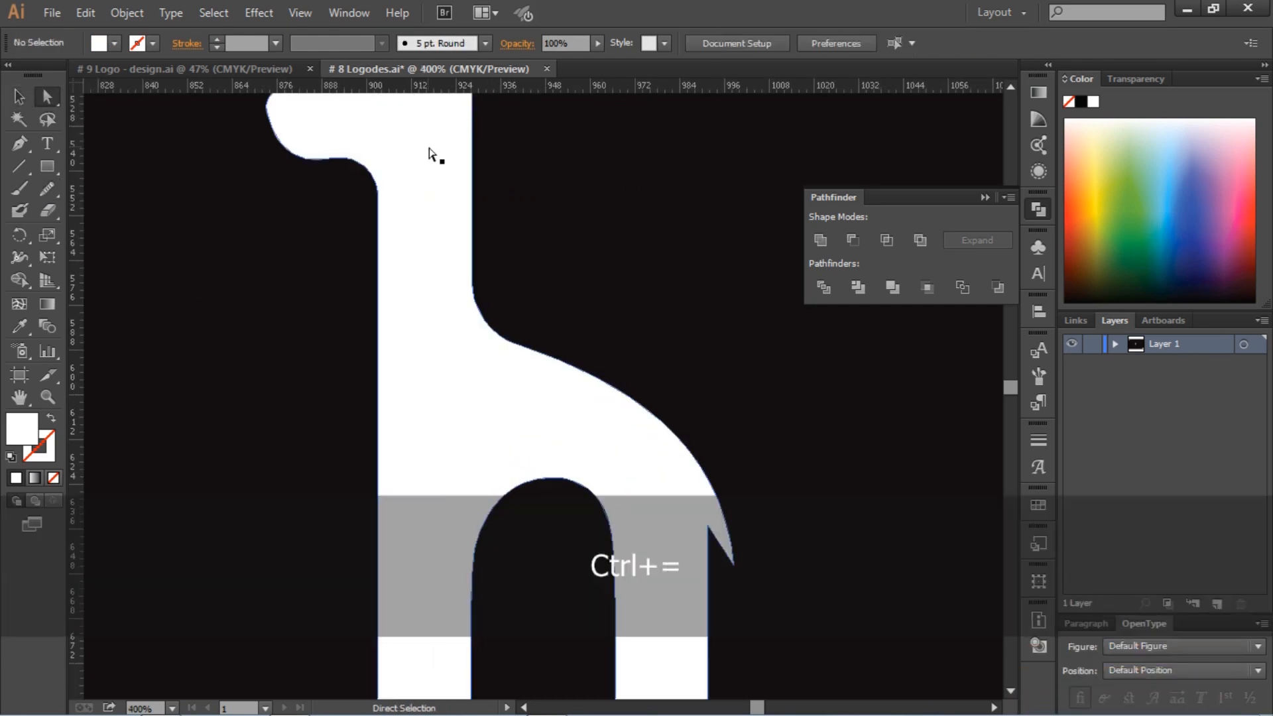
scroll(434, 156, up, 5)
click(456, 333)
drag(436, 246, 499, 296)
drag(386, 244, 492, 315)
drag(470, 268, 490, 282)
click(496, 281)
click(467, 274)
drag(467, 273, 470, 335)
drag(404, 265, 446, 297)
drag(434, 295, 448, 317)
click(375, 288)
key(ctrl+minus)
key(ctrl+minus)
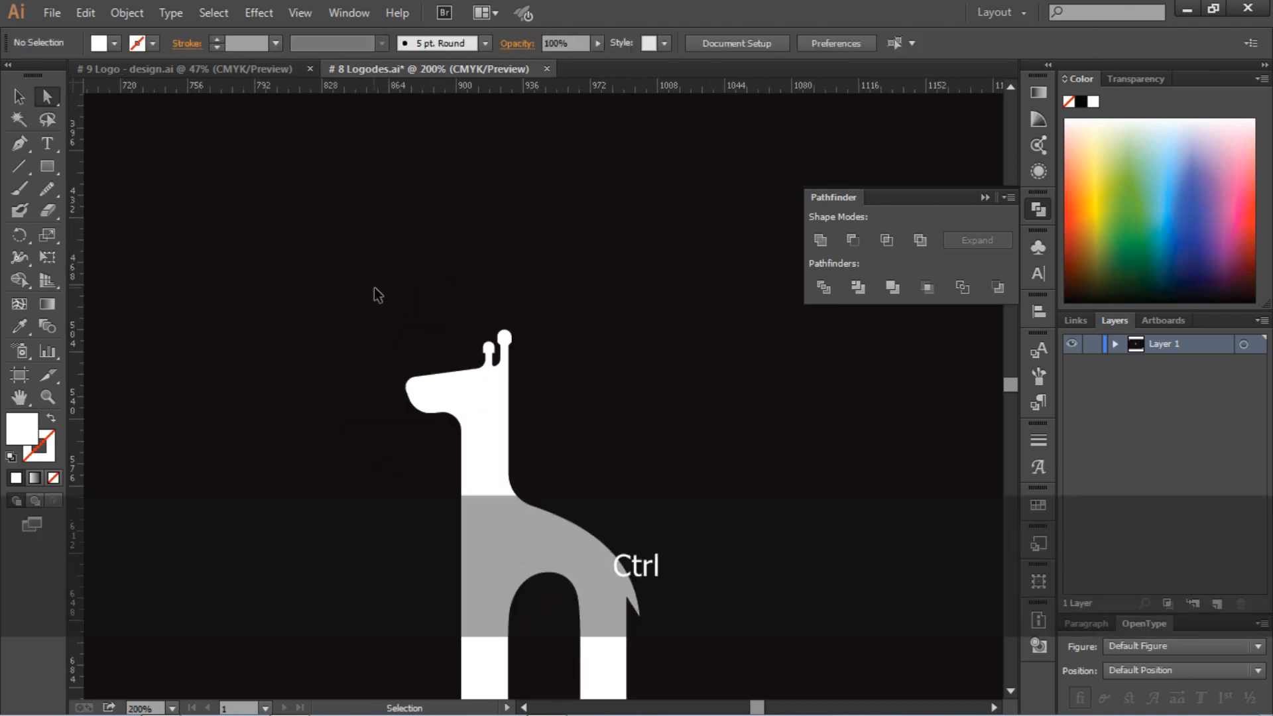
Lengthen the neck by moving the anchor points of the head and horns straight up
scroll(374, 288, down, 3)
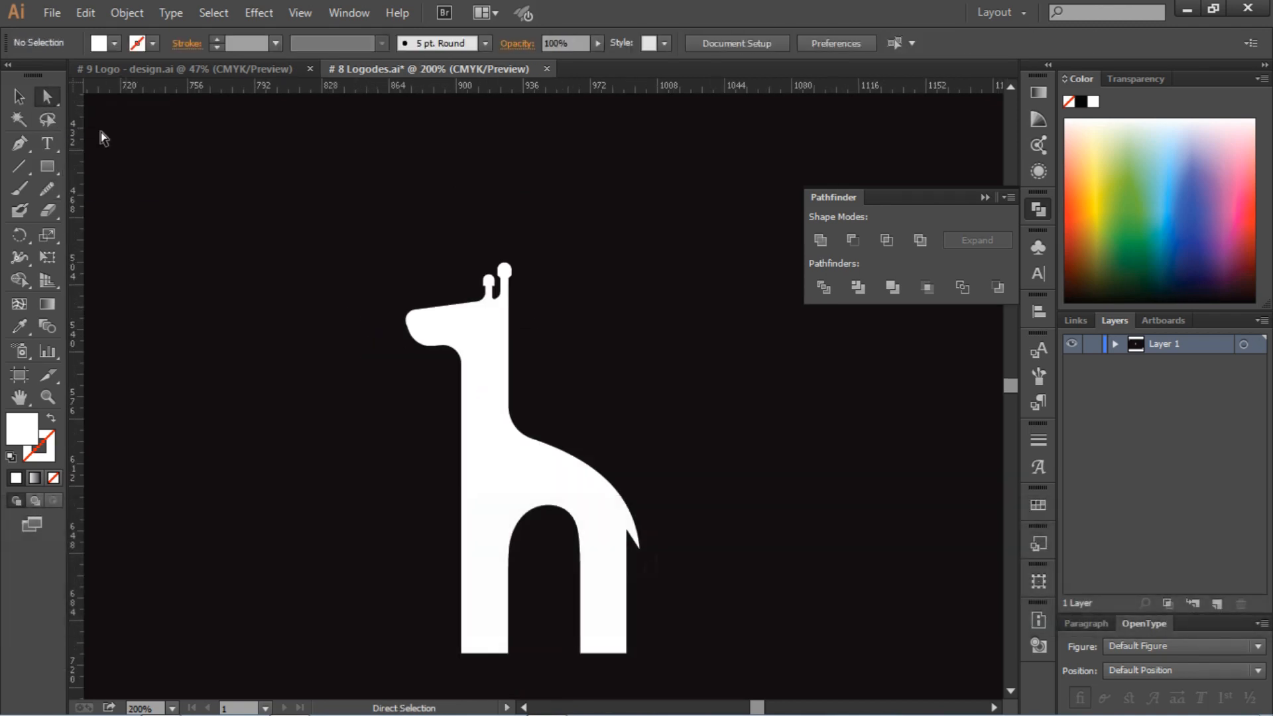
drag(350, 212, 572, 346)
click(579, 359)
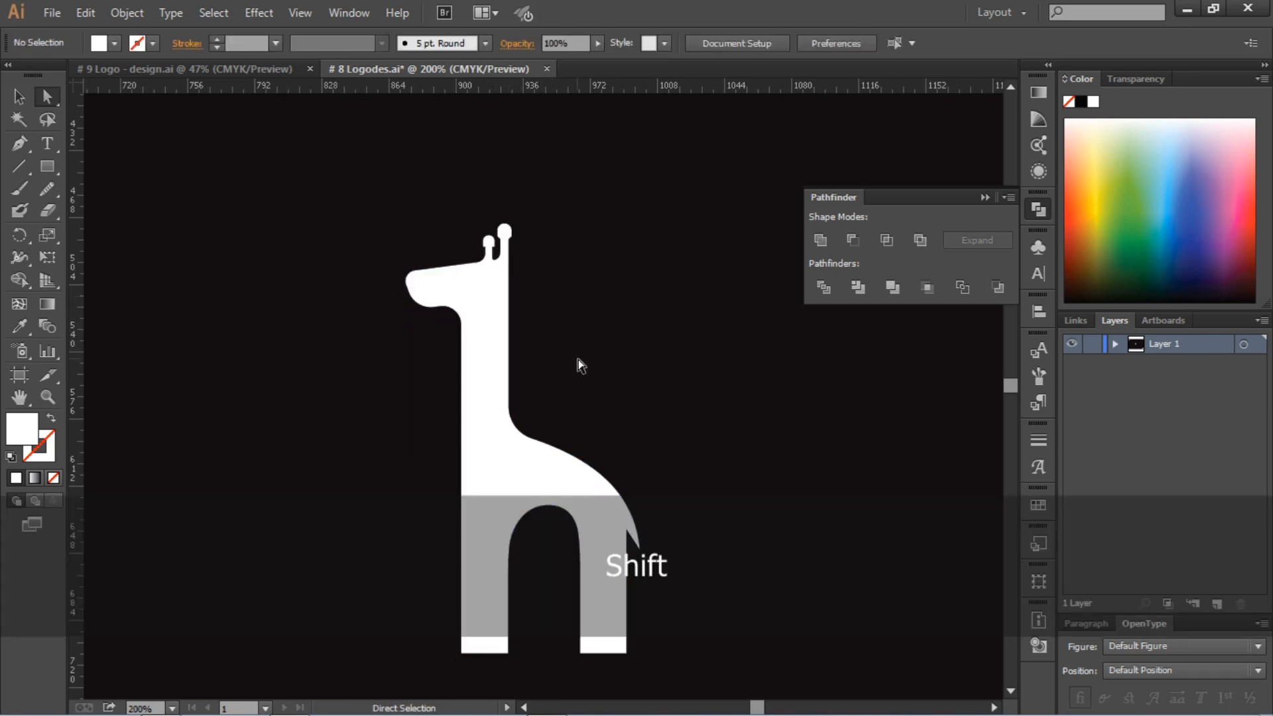
scroll(578, 360, up, 1)
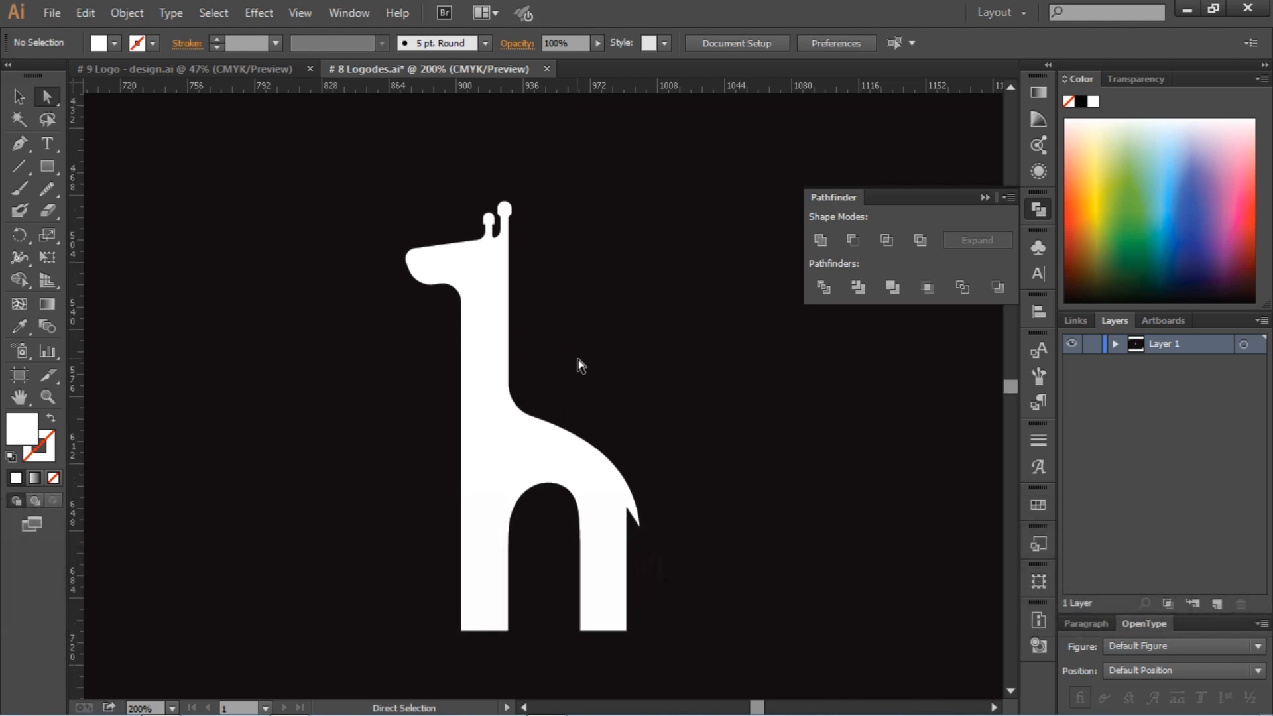
Enlarge the whole giraffe slightly about its centre, keeping its proportions, and deselect it
key(ctrl+0)
ctrl+click(505, 365)
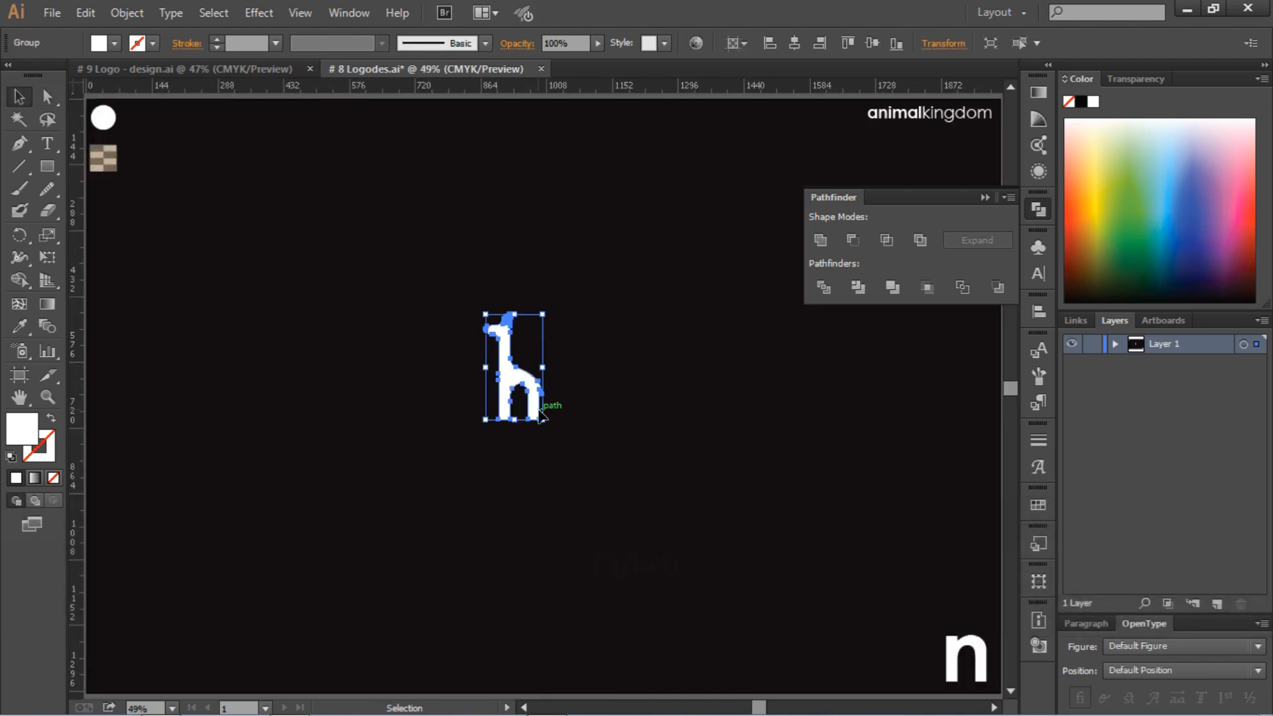
mouse_move(540, 416)
mouse_down()
mouse_move(560, 417)
mouse_move(549, 429)
mouse_up()
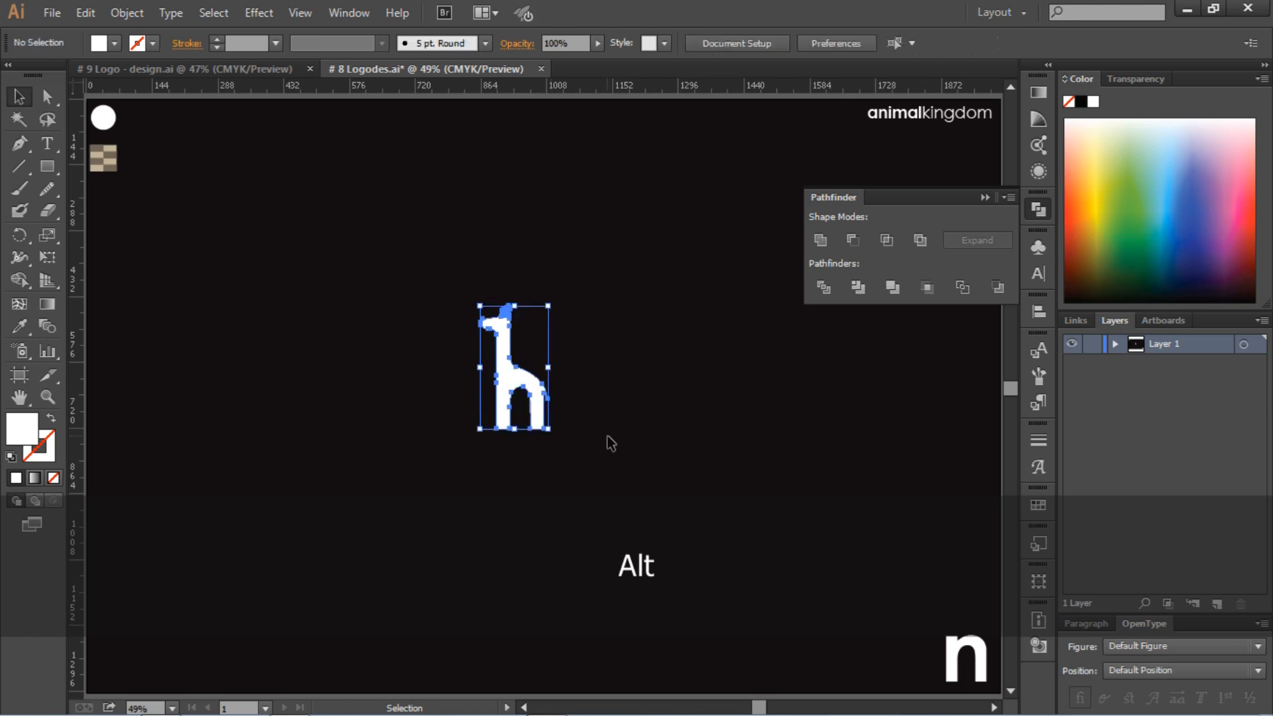
click(611, 443)
Duplicate the giraffe and place the copy directly in front of the original, level with it
click(540, 386)
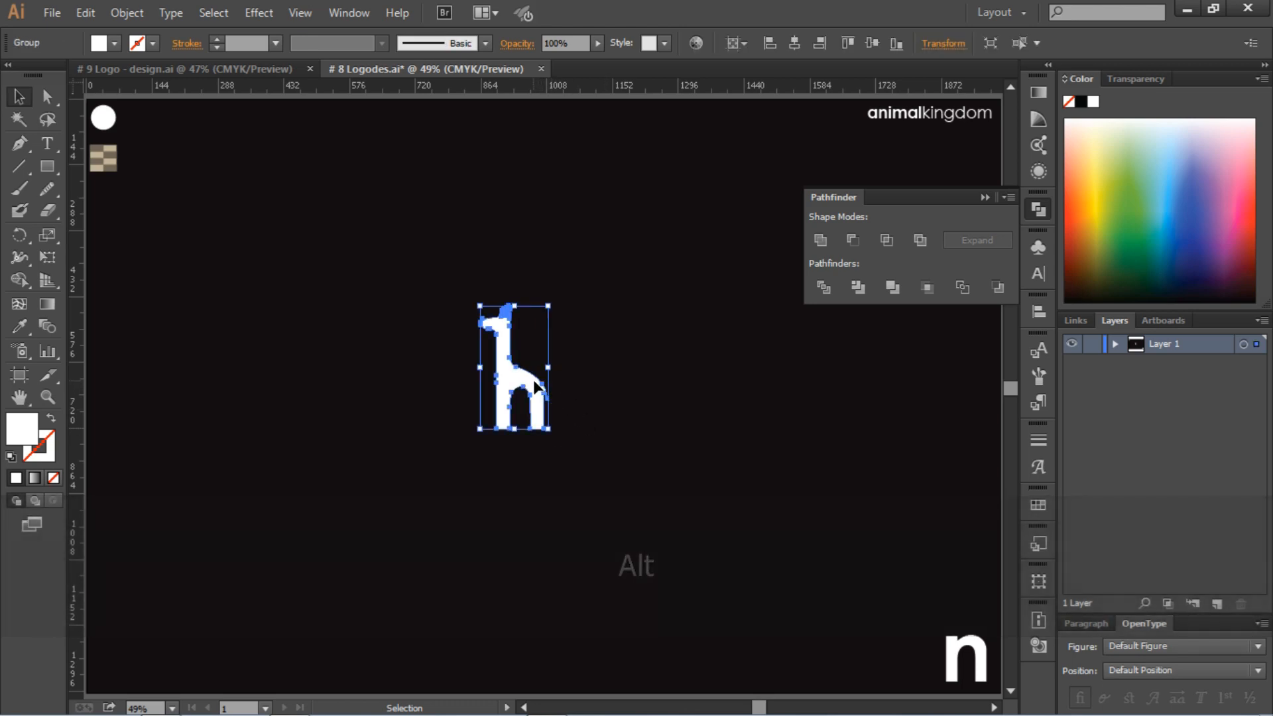
right_click(534, 385)
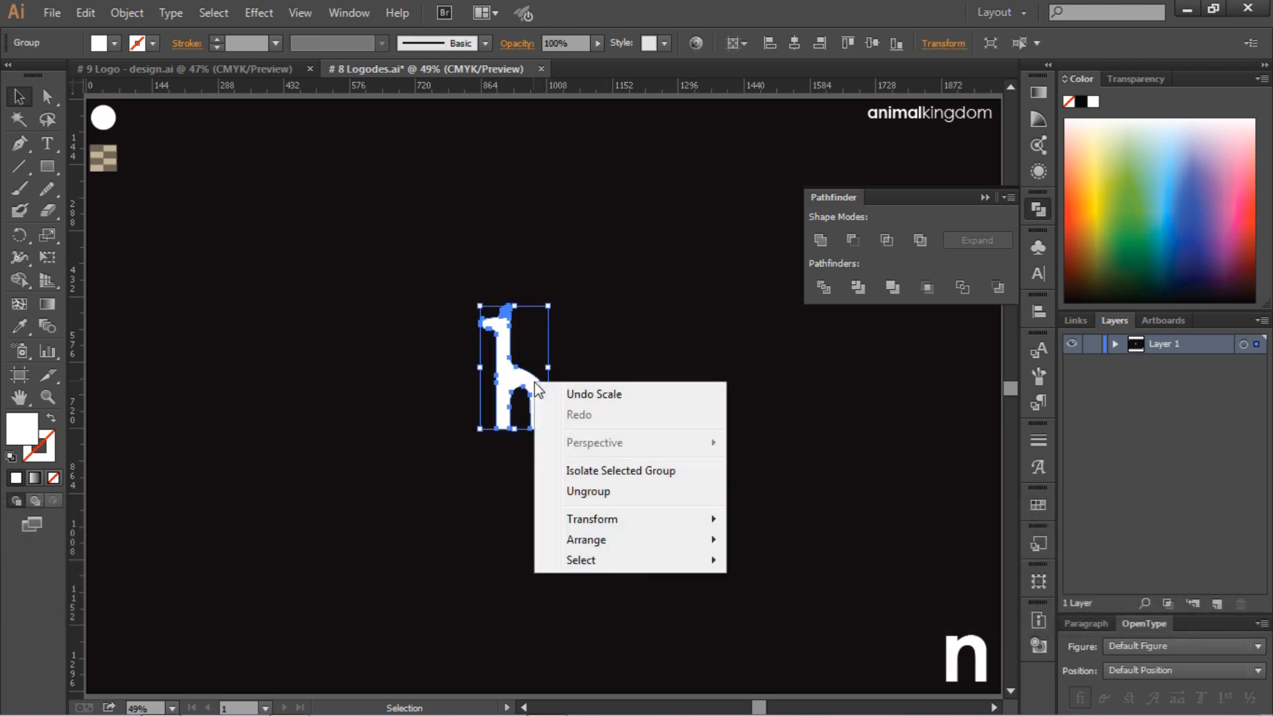
click(528, 382)
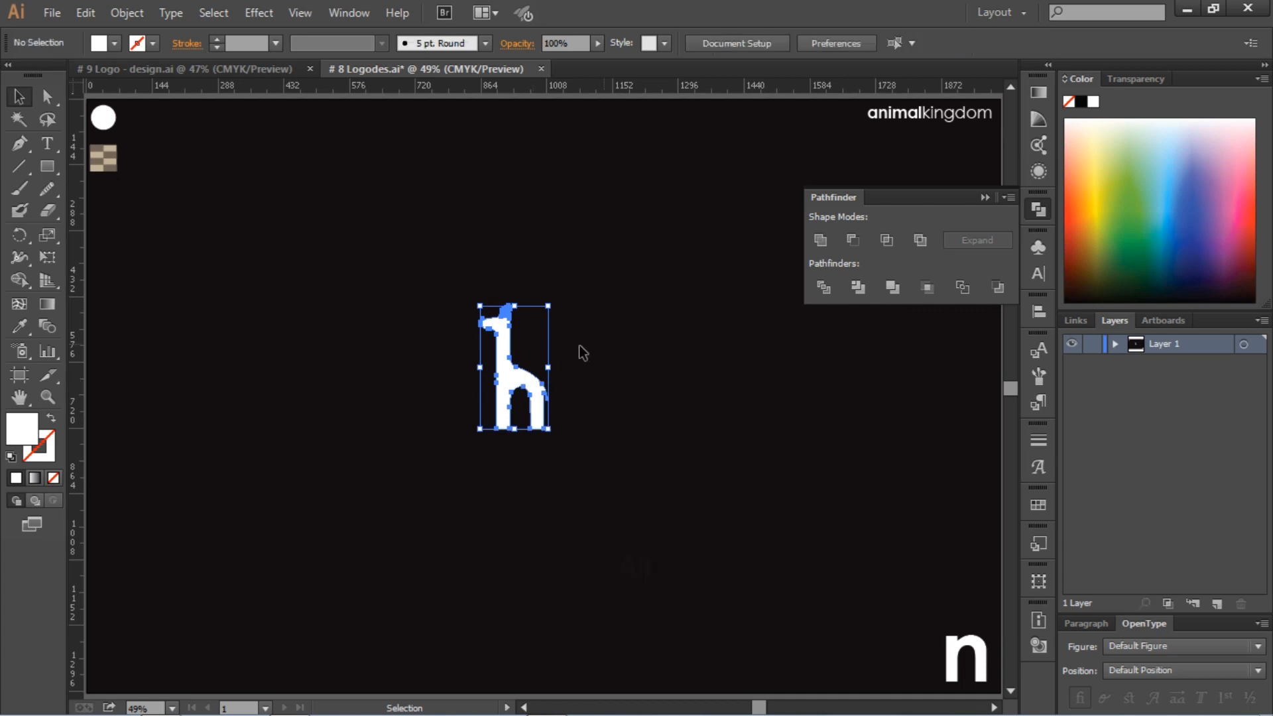
click(528, 383)
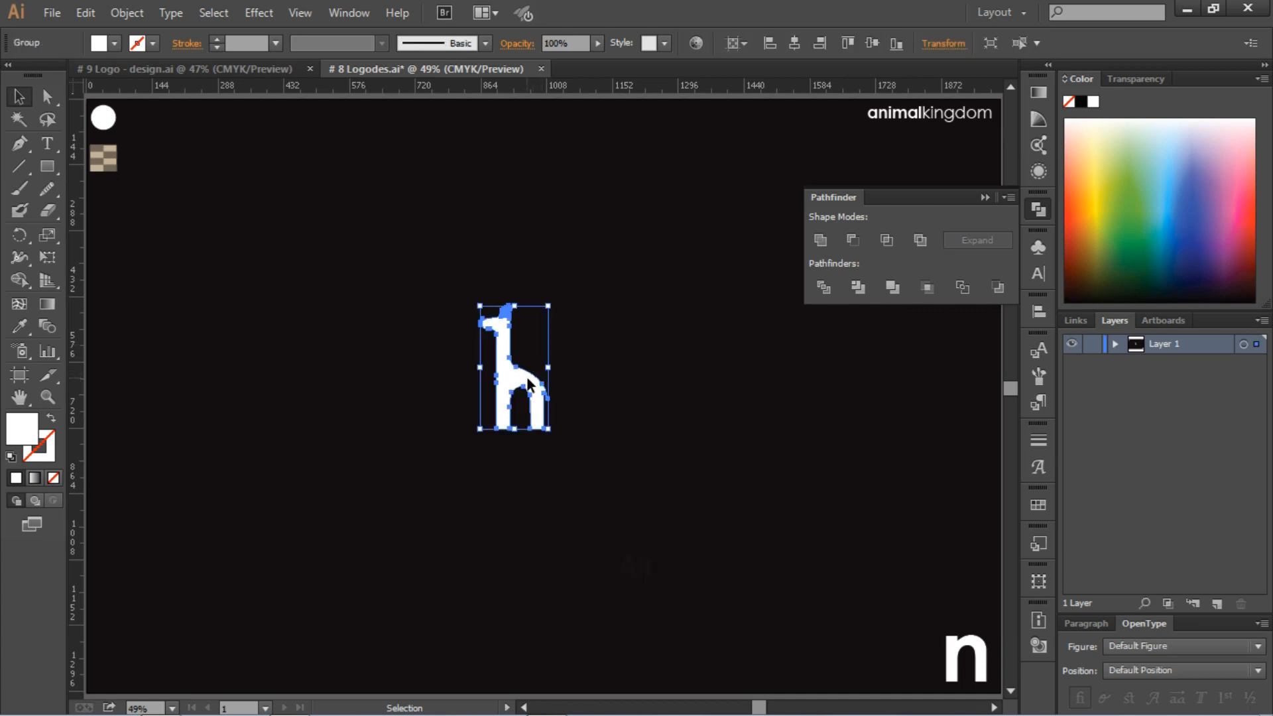
drag(527, 378, 468, 384)
Reflect the duplicate giraffe across the vertical axis so the two giraffes face each other, and deselect it
right_click(459, 384)
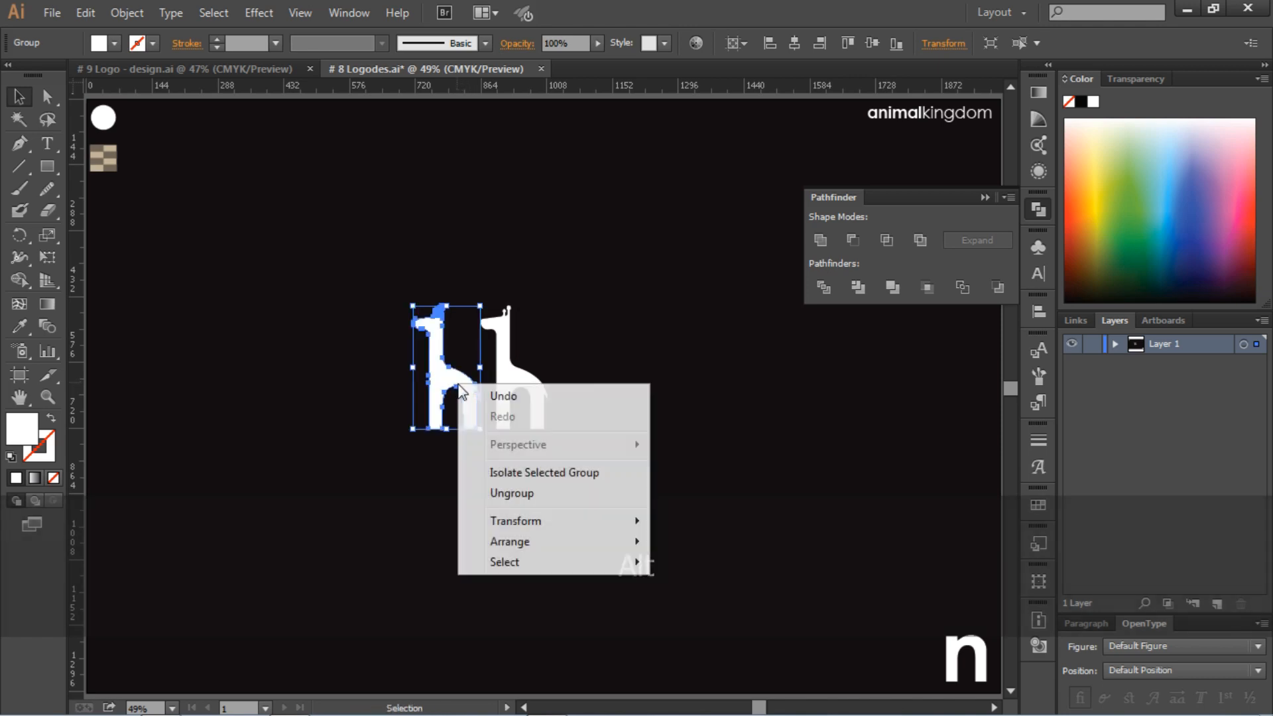
mouse_move(529, 523)
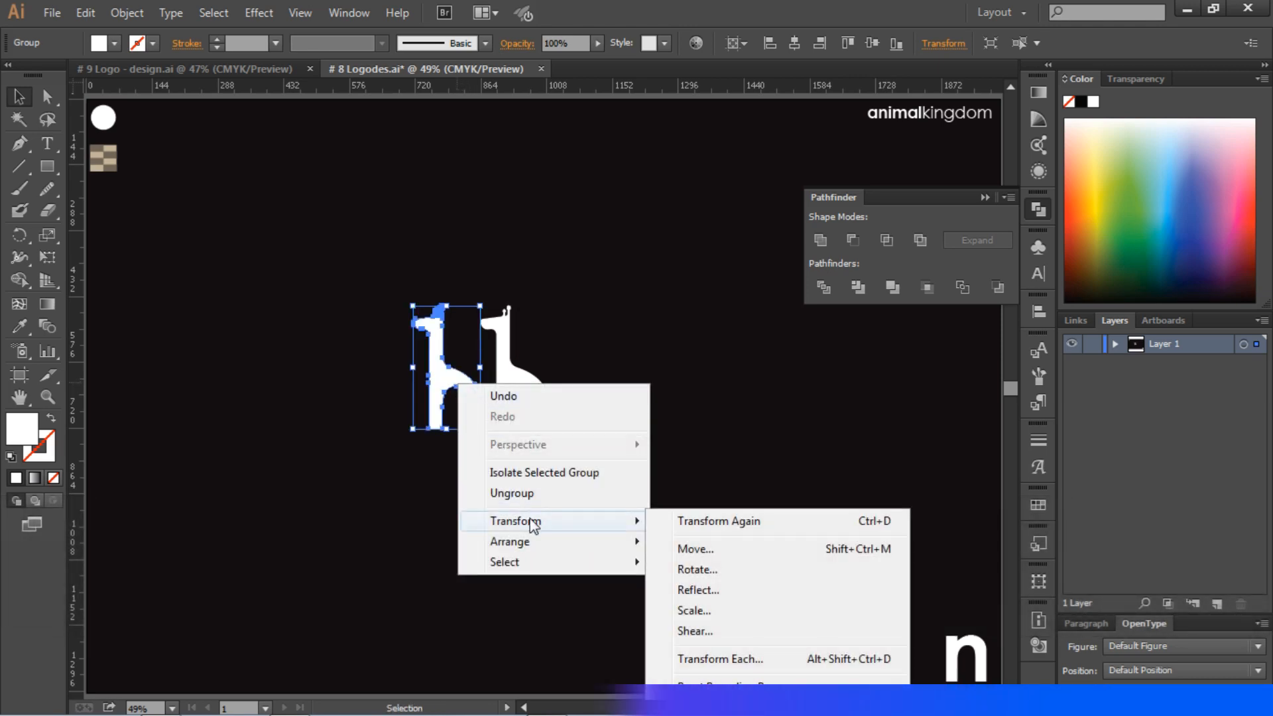
click(718, 590)
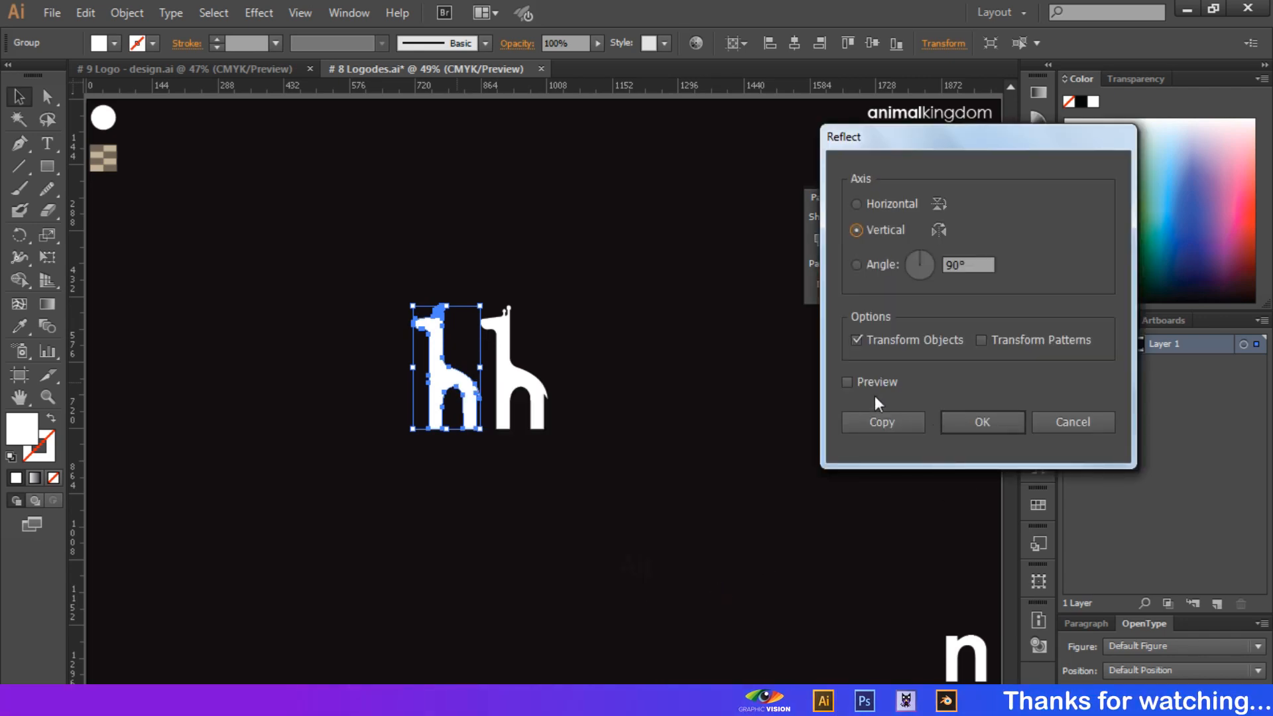
click(847, 383)
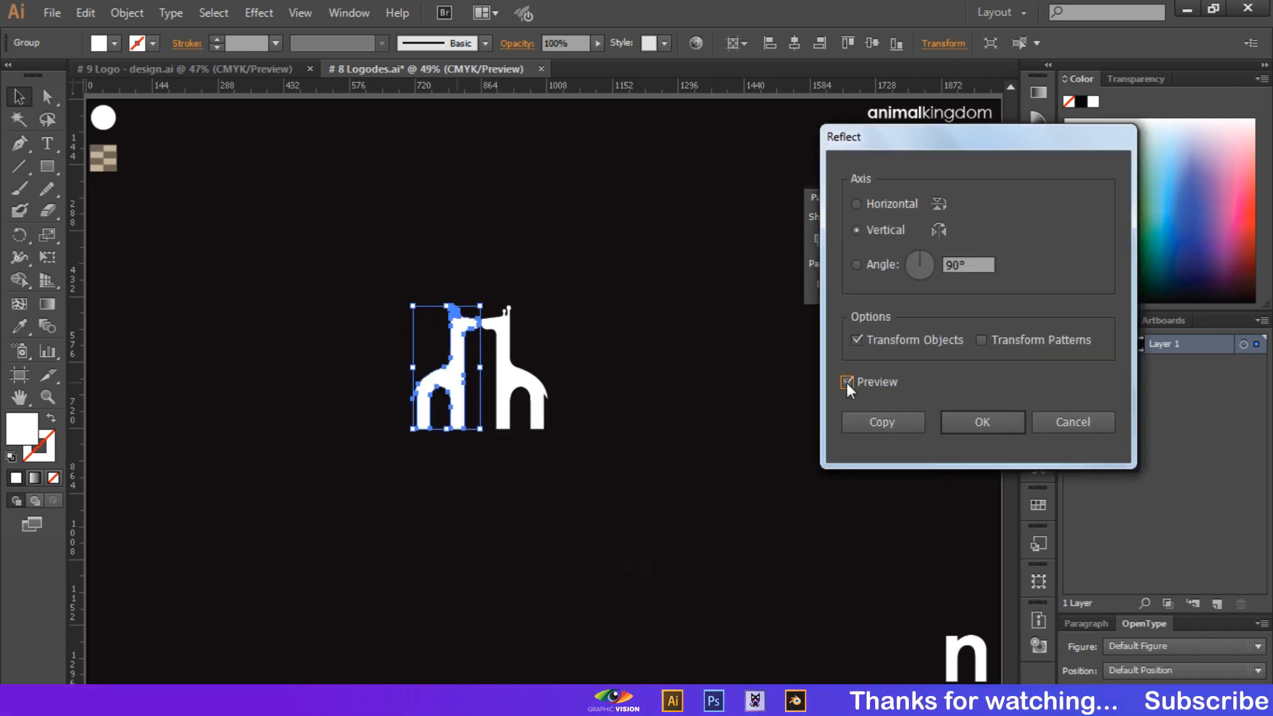
click(984, 421)
click(613, 424)
Move the mirrored giraffe horizontally towards the original until their snouts overlap, and deselect it
key(ctrl+equal)
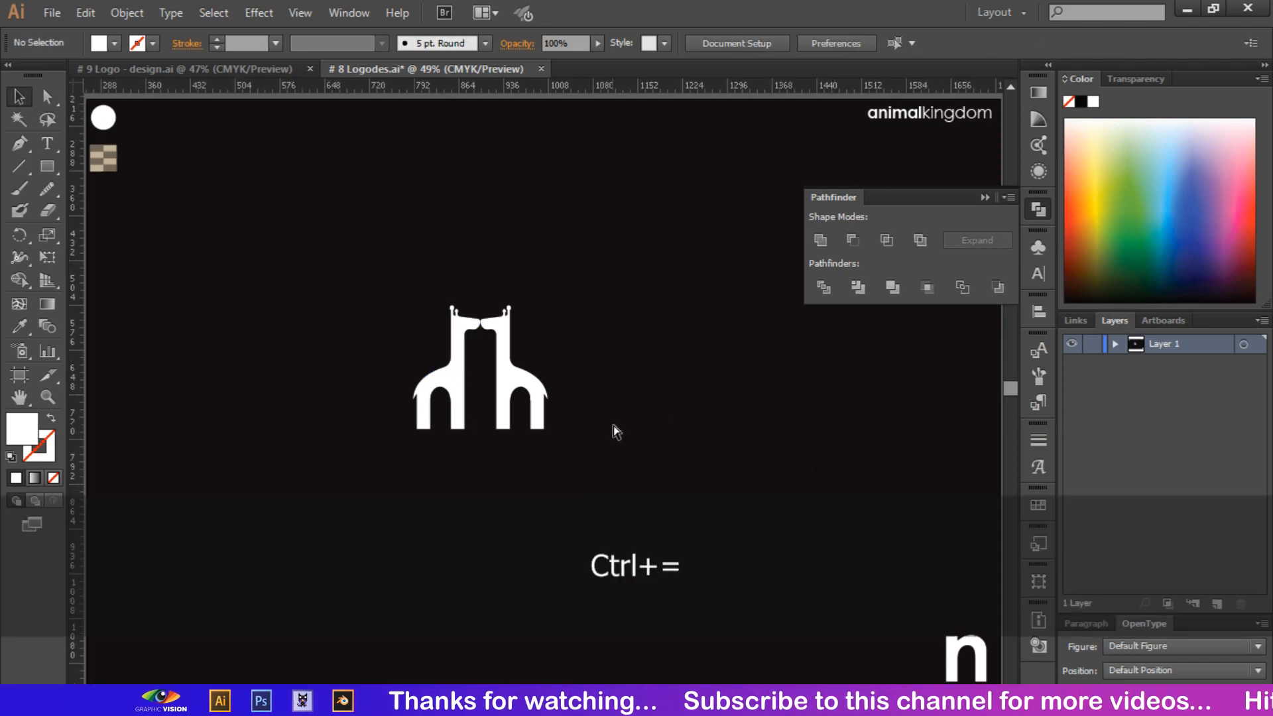
key(ctrl+equal)
scroll(614, 425, left, 4)
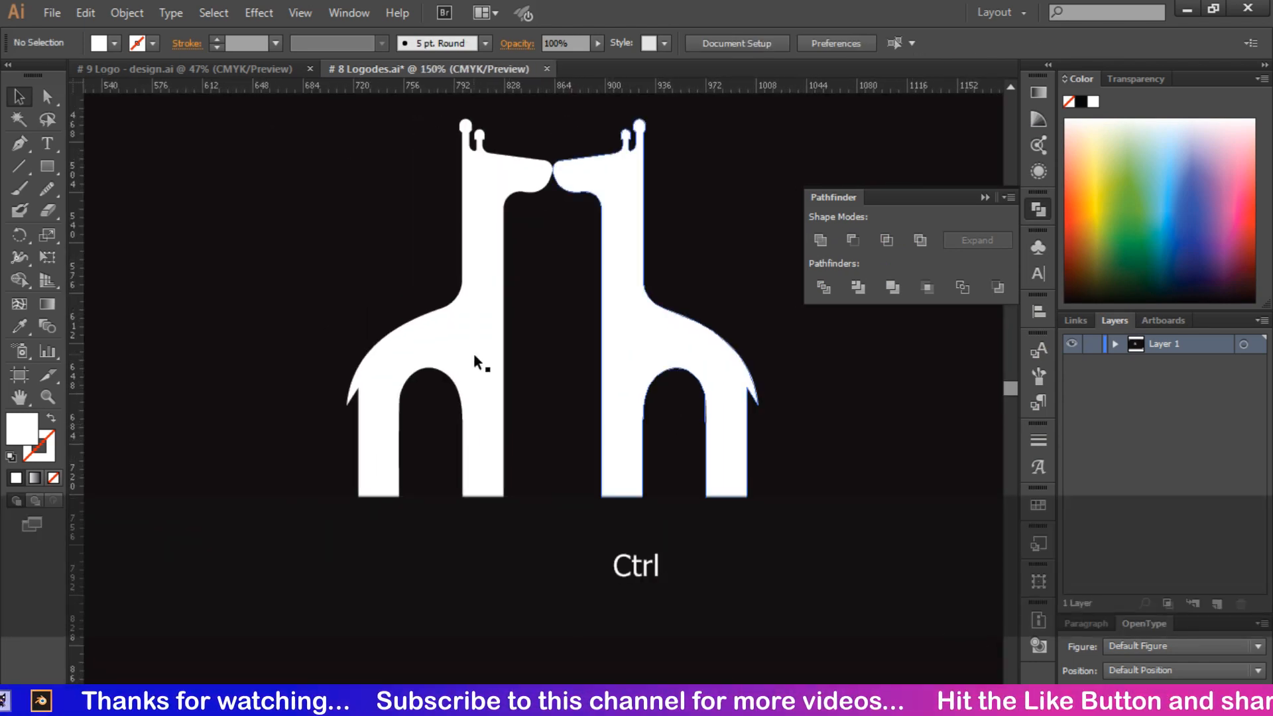
click(473, 315)
drag(476, 309, 505, 308)
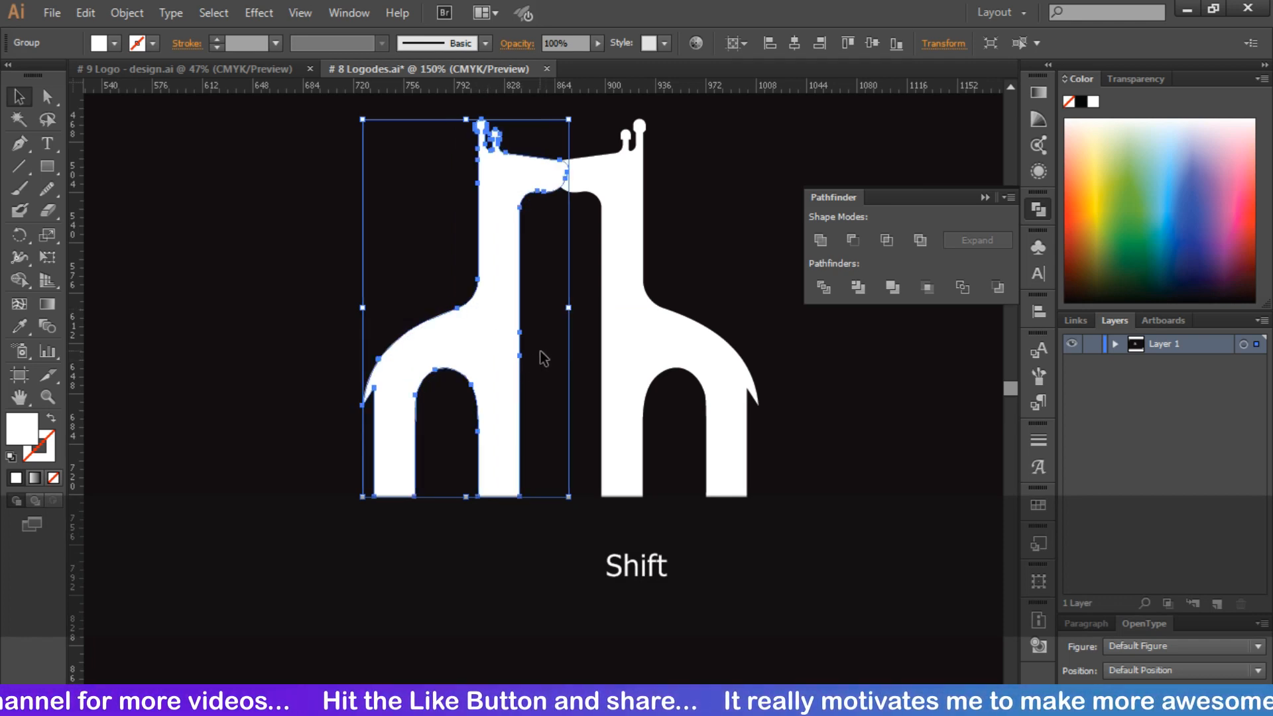
click(540, 351)
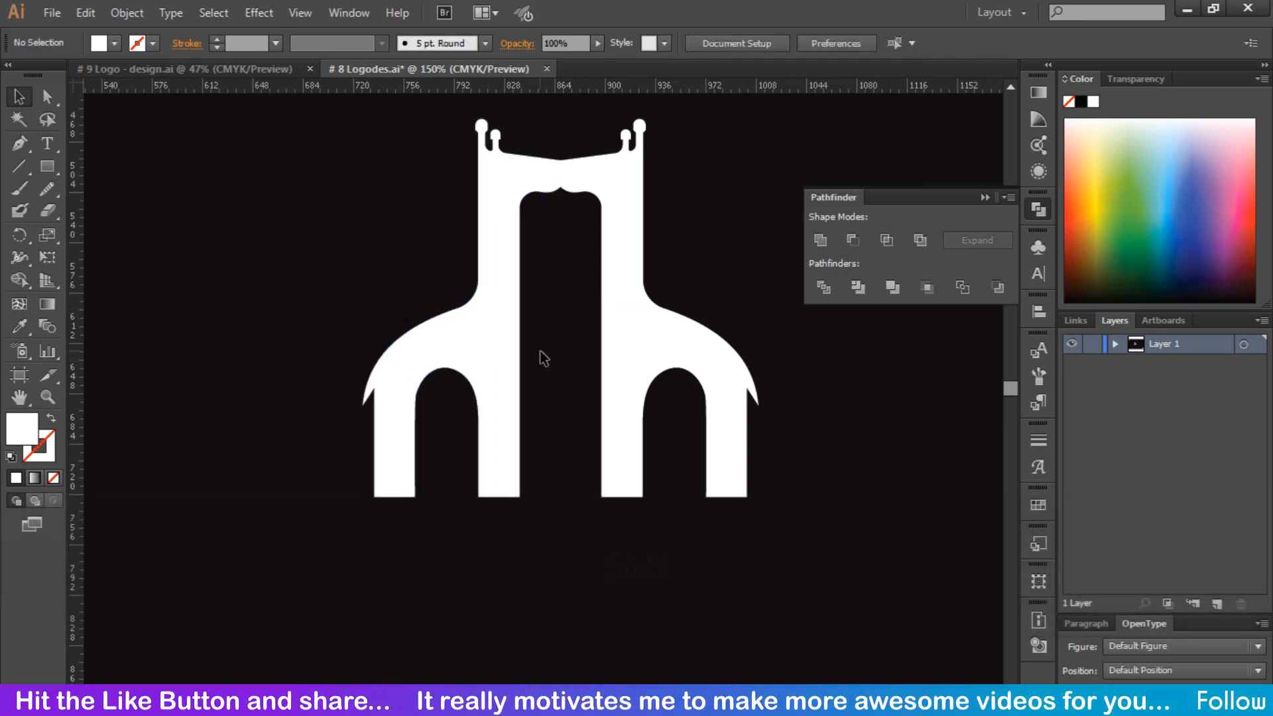
scroll(703, 369, up, 3)
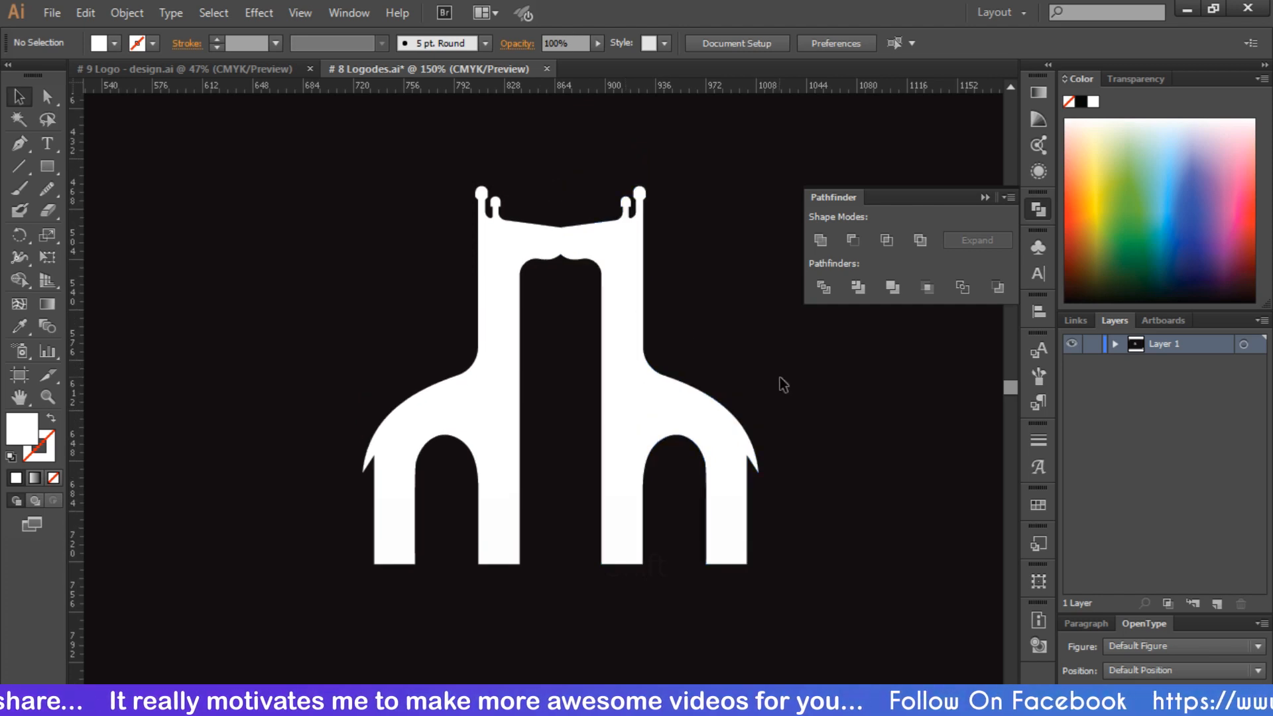
click(985, 197)
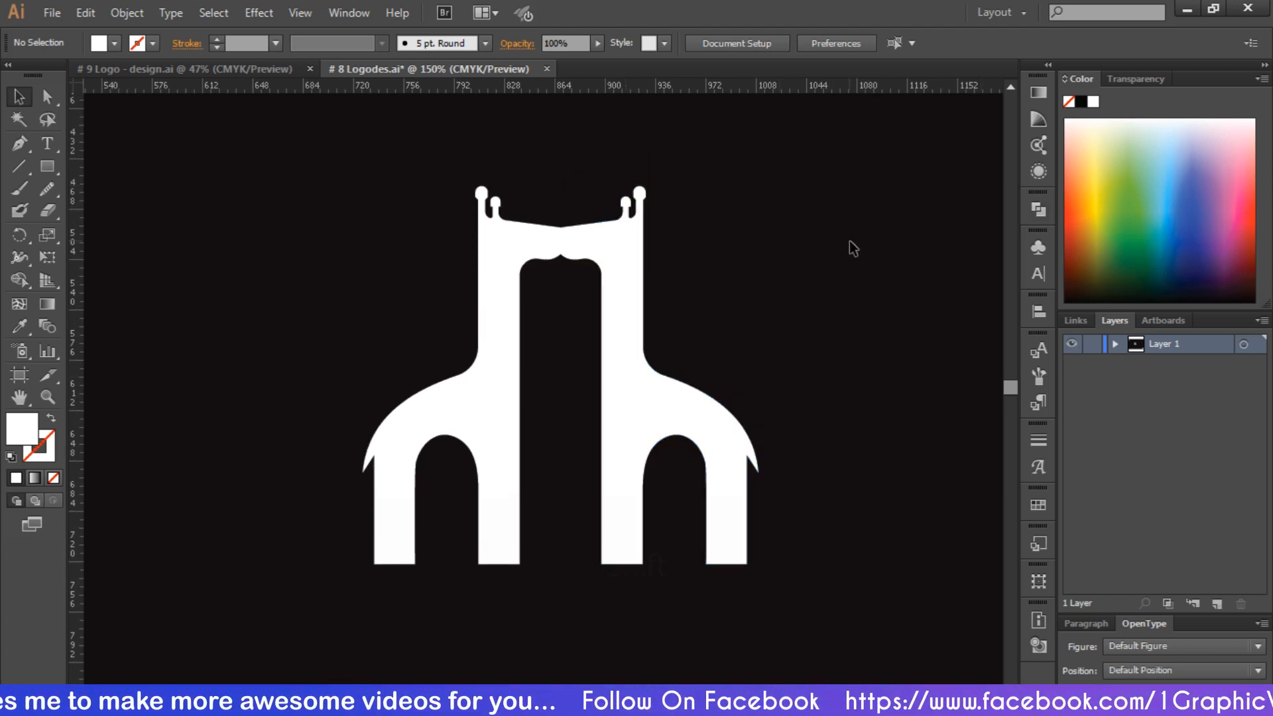
Copy the original unmirrored giraffe and place the single copy beside the mirrored giraffe, level with the pair and clear of it
key(ctrl+minus)
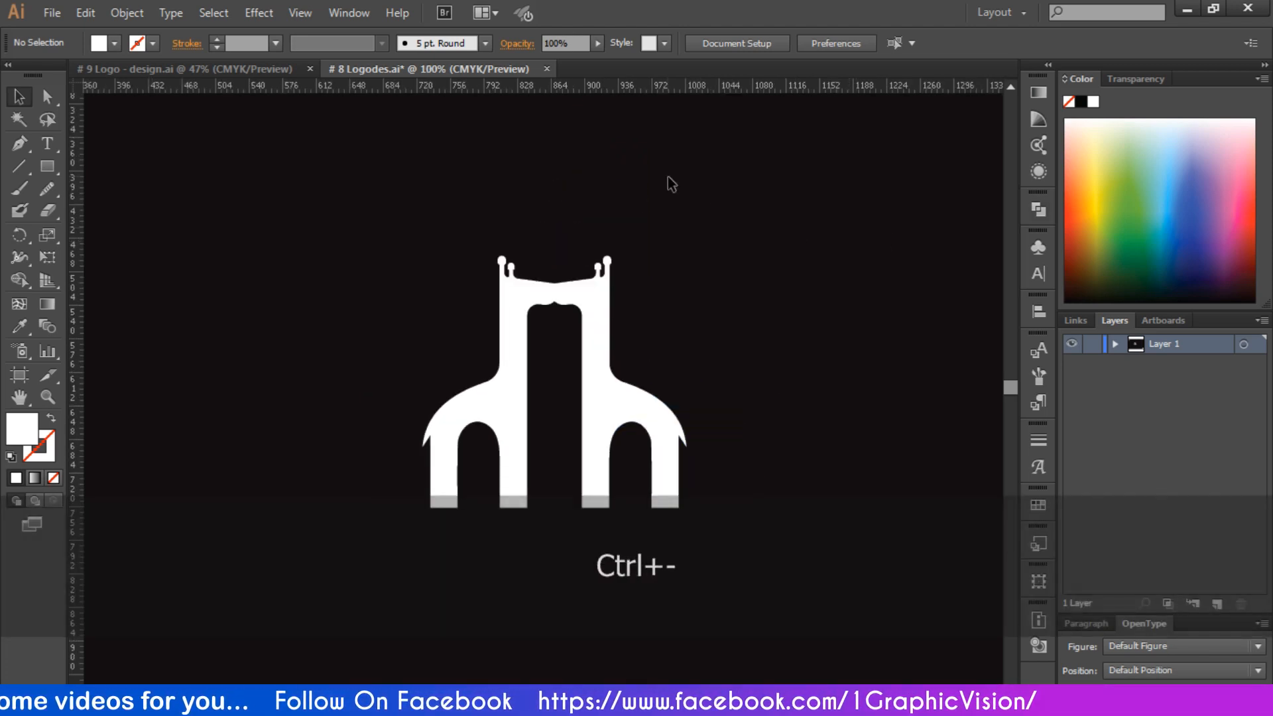
drag(460, 208, 641, 375)
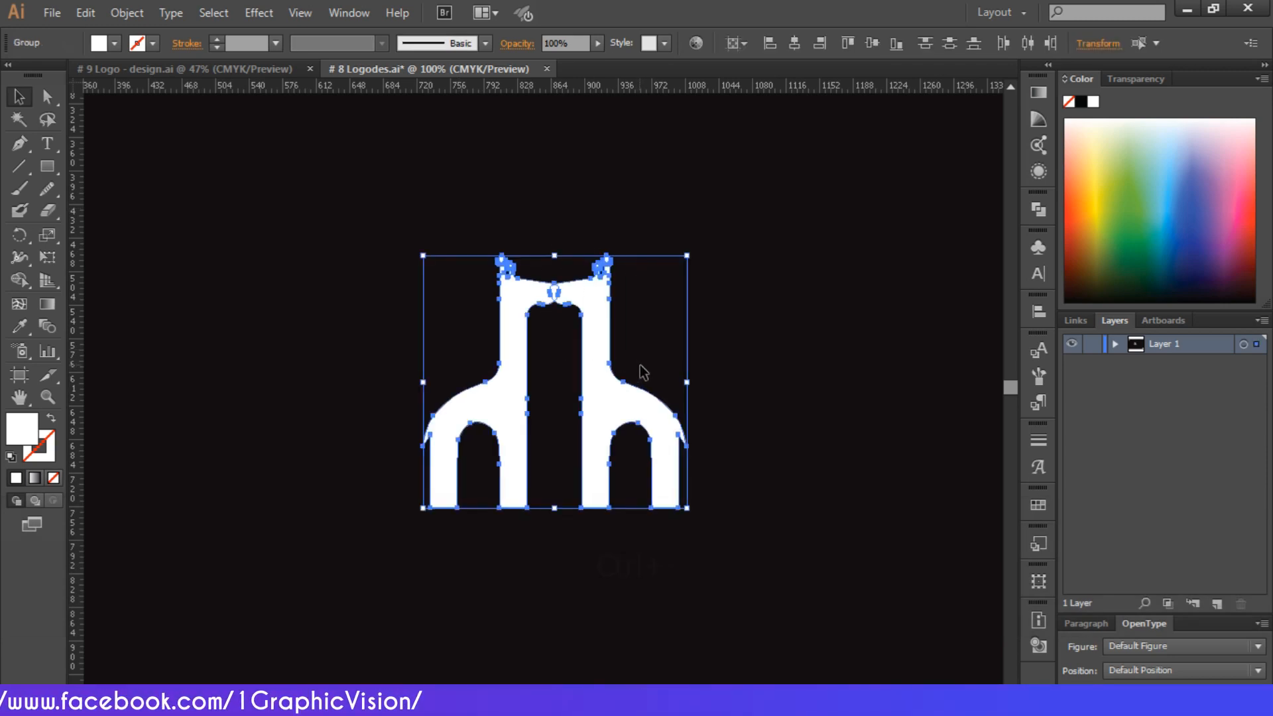
click(674, 364)
click(646, 398)
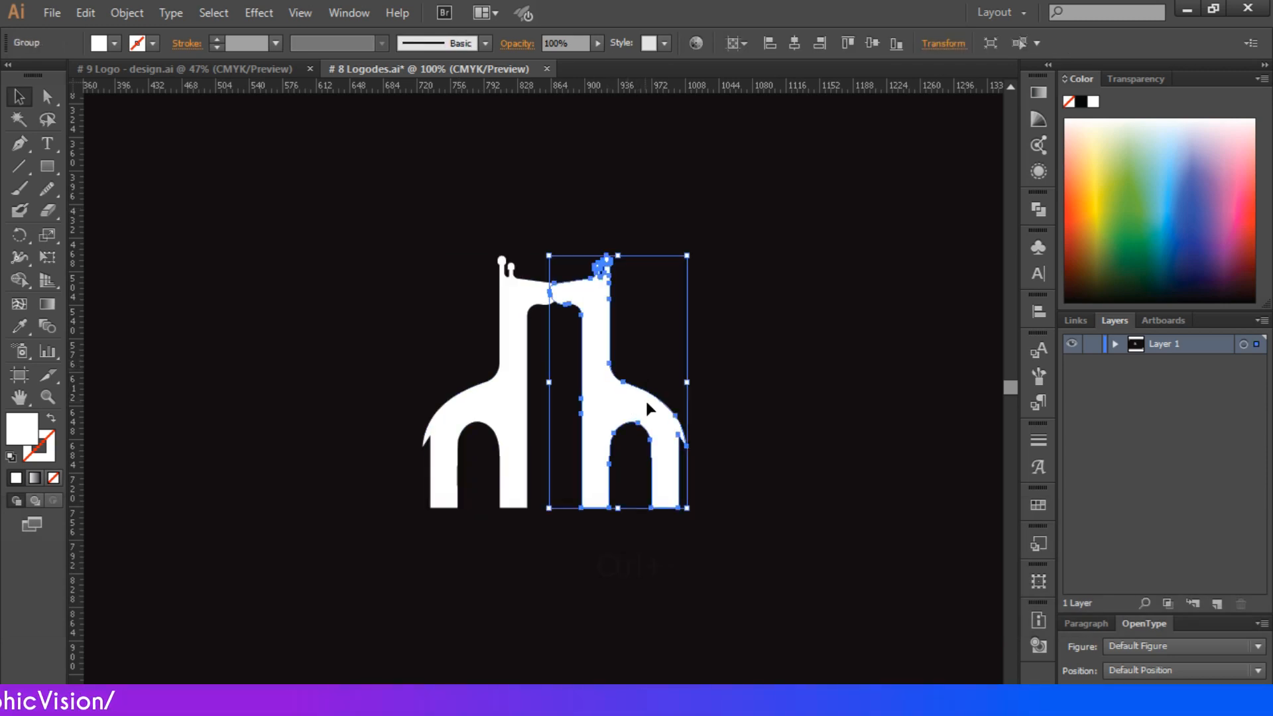
key(ctrl+c)
key(ctrl+v)
drag(570, 422, 285, 409)
click(436, 289)
Unite the two overlapping giraffes into one shape with Pathfinder, and deselect it
drag(459, 215, 638, 452)
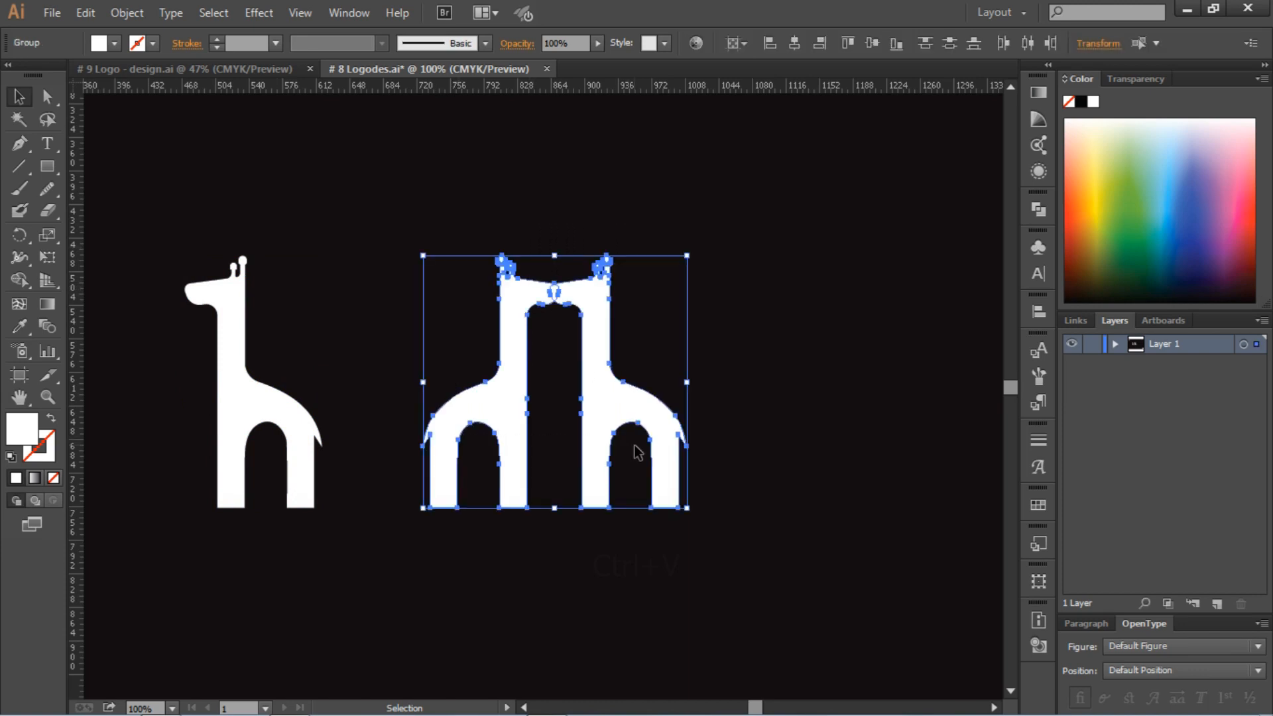
click(1039, 206)
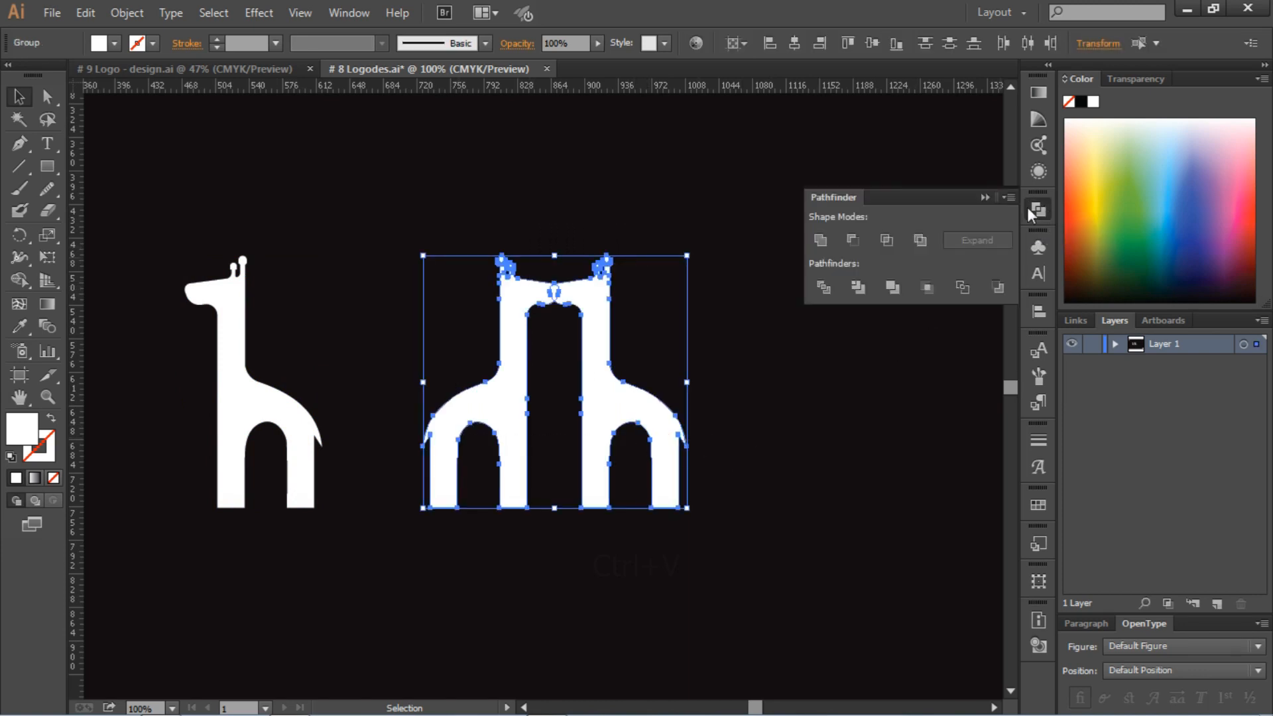
click(826, 242)
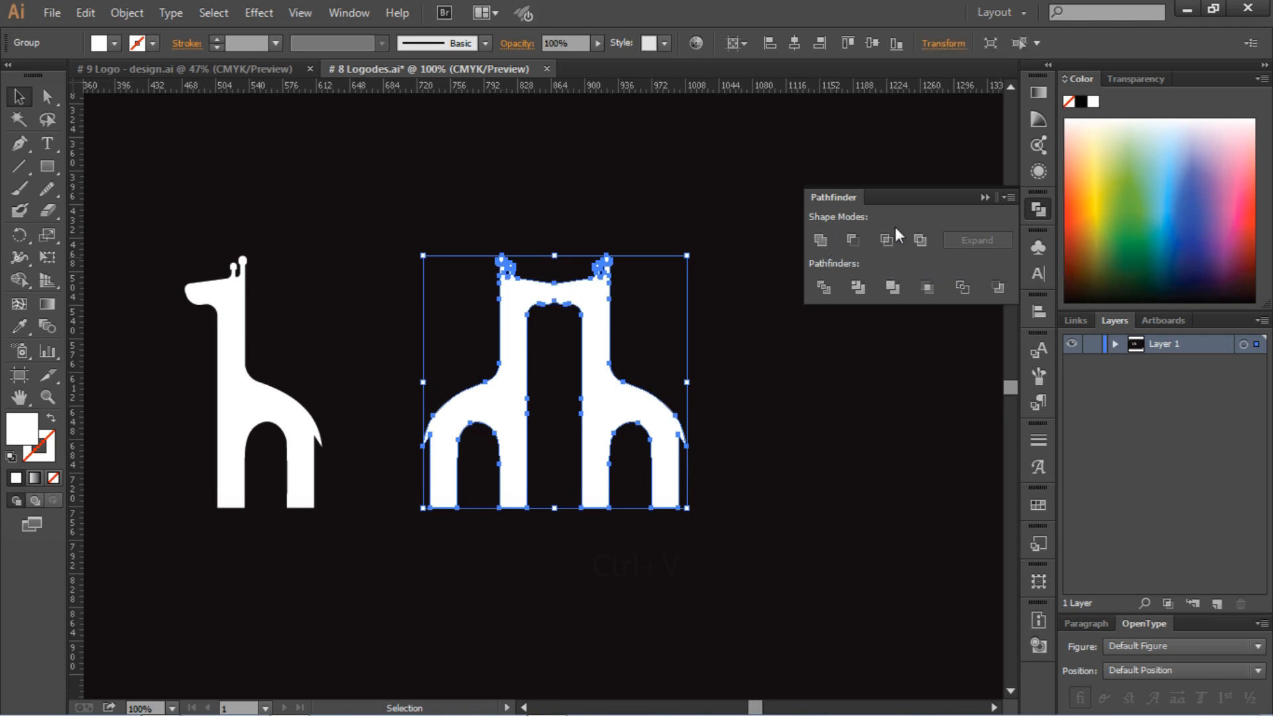
click(983, 197)
click(610, 232)
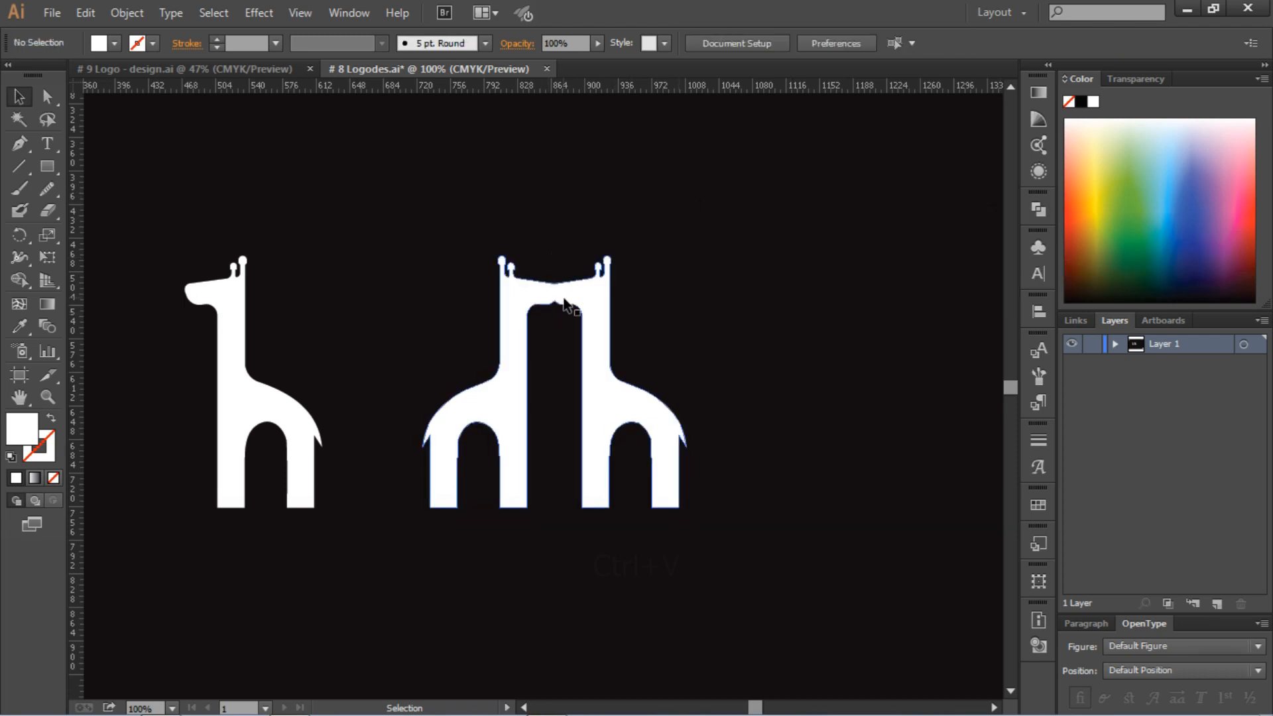
Try rounding the sharp notch under the joined snouts, undo it, and deselect the shape
key(ctrl+equal)
key(ctrl+equal)
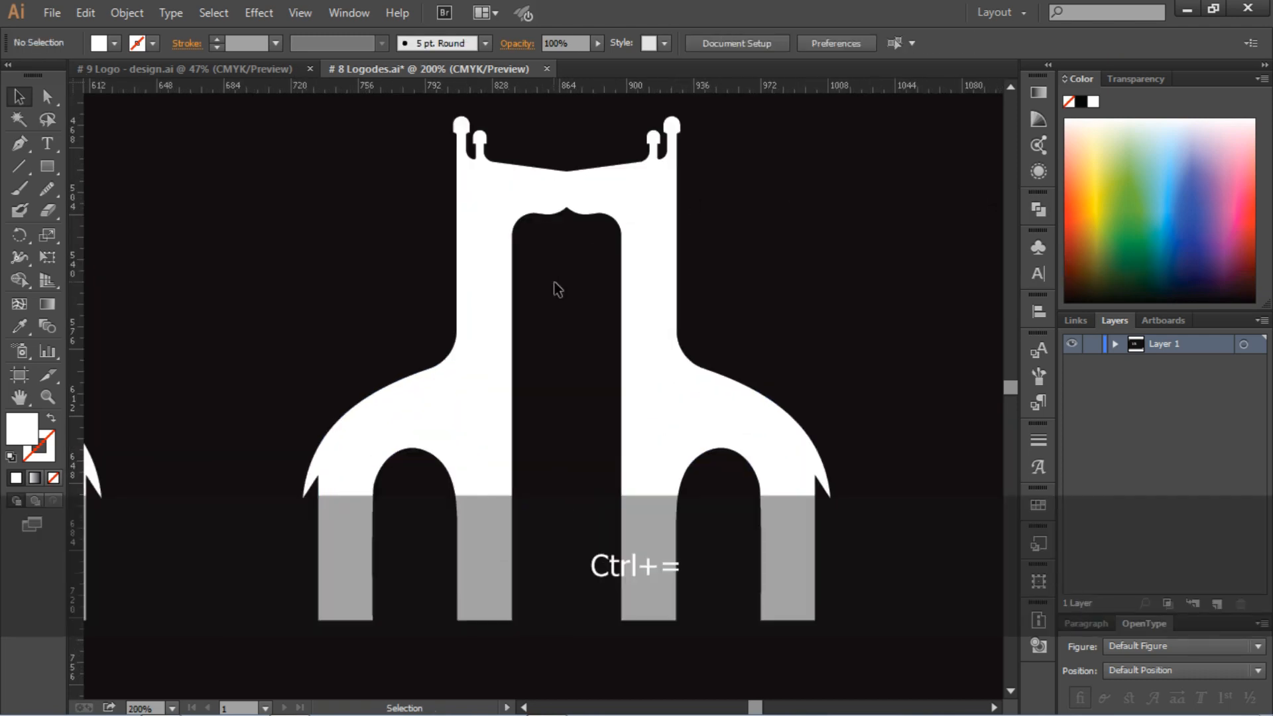
click(47, 97)
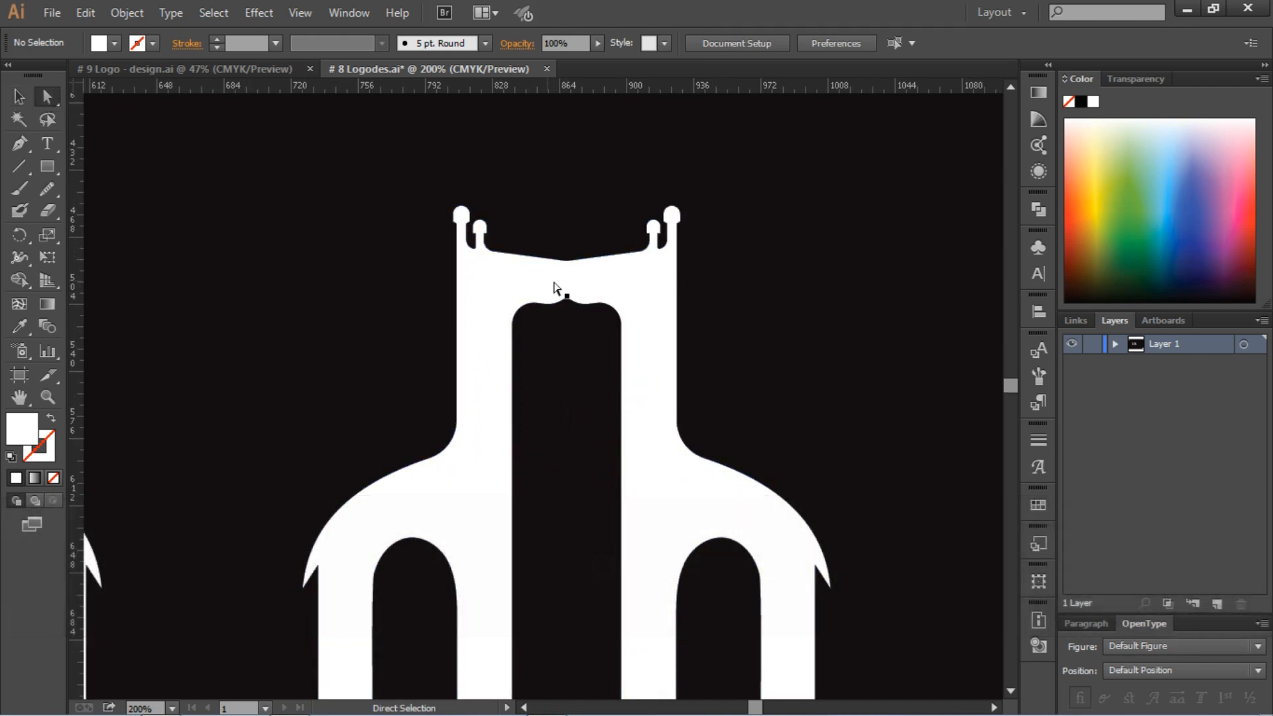
click(569, 300)
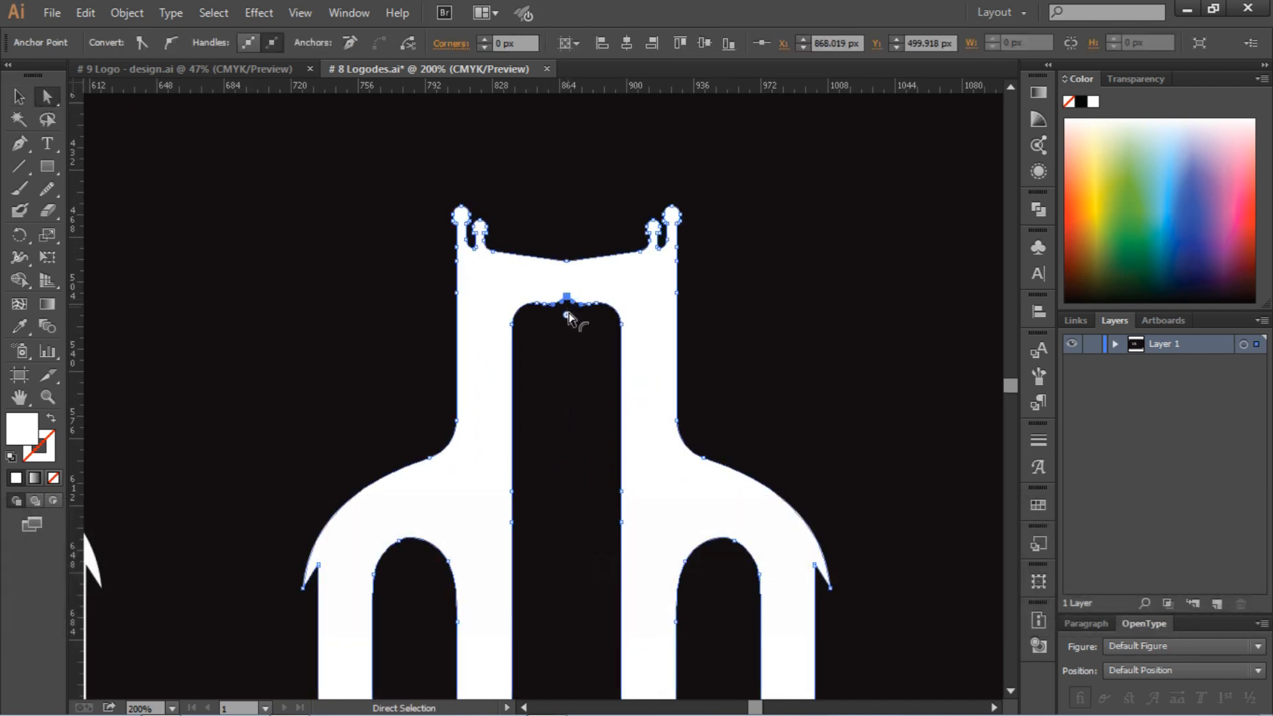
drag(568, 316, 582, 609)
click(584, 469)
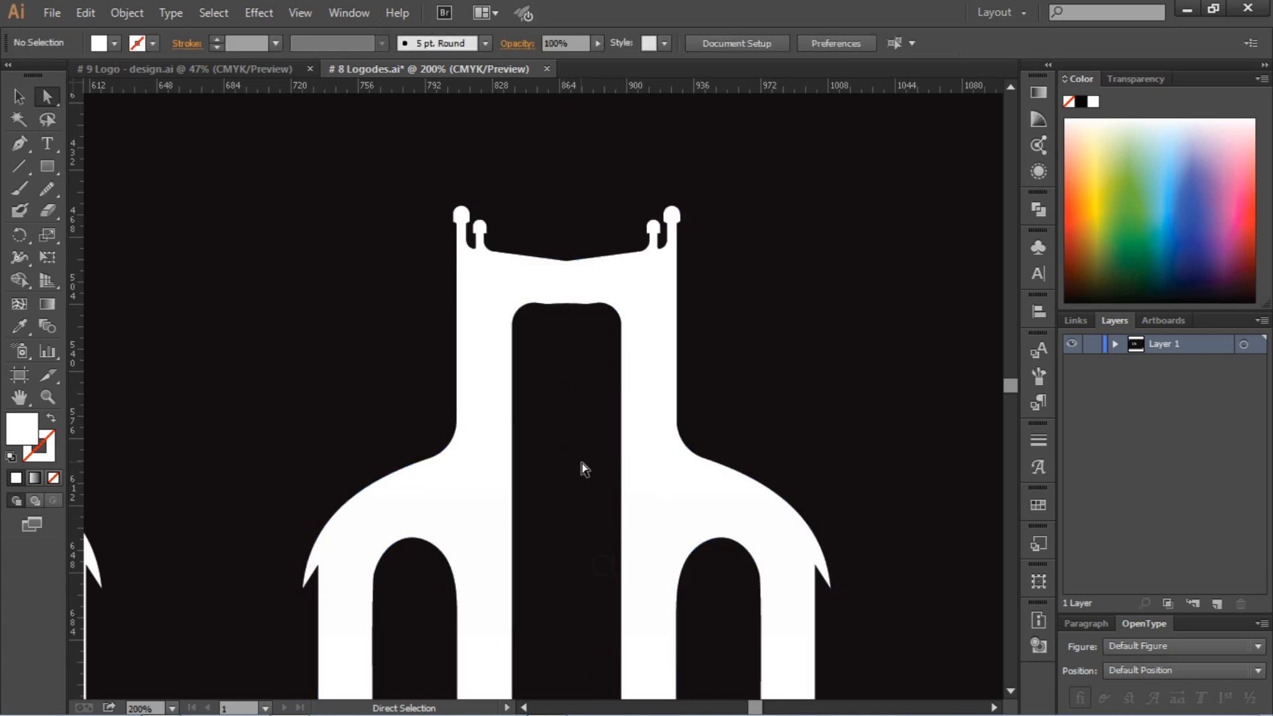
key(ctrl+z)
key(ctrl+z)
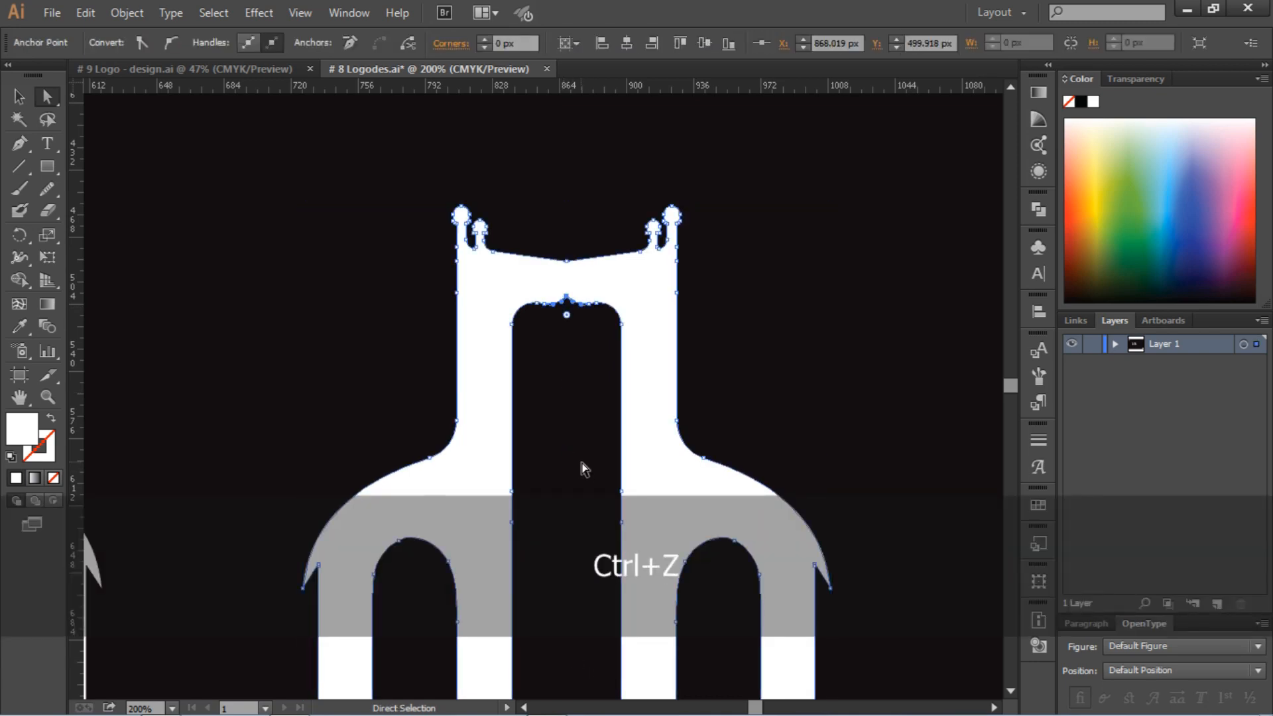
click(568, 260)
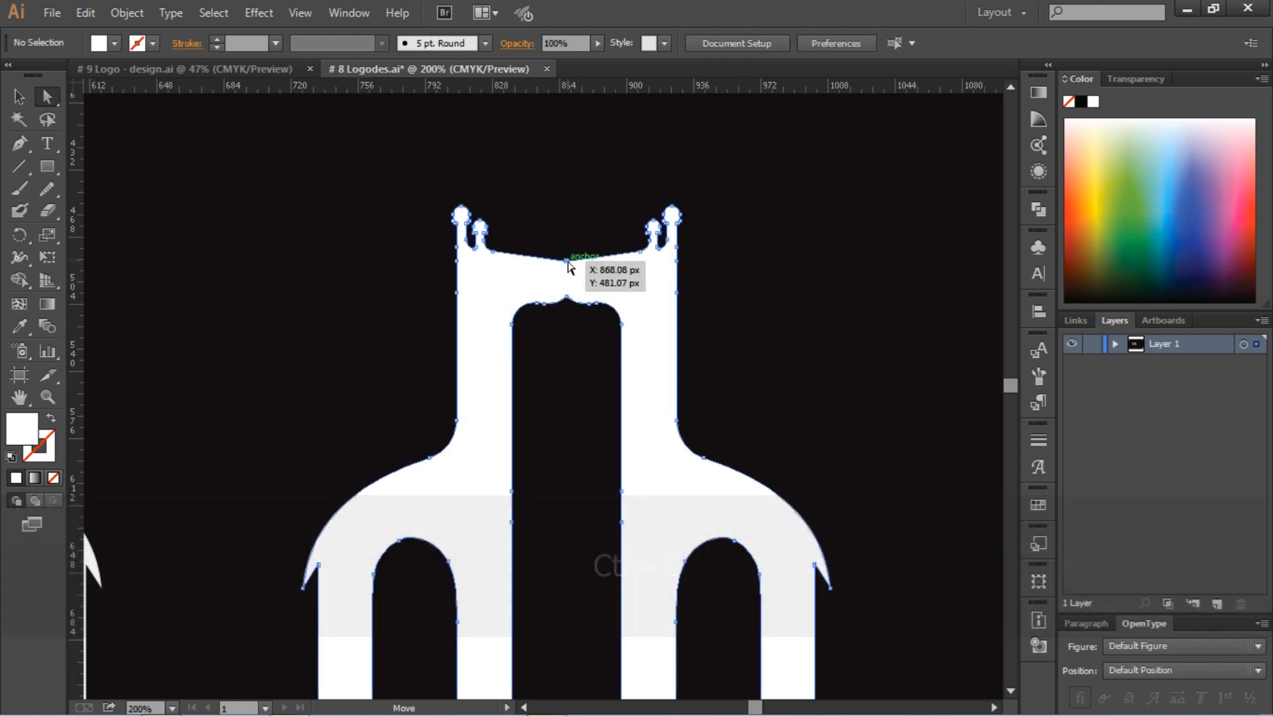
scroll(542, 269, up, 3)
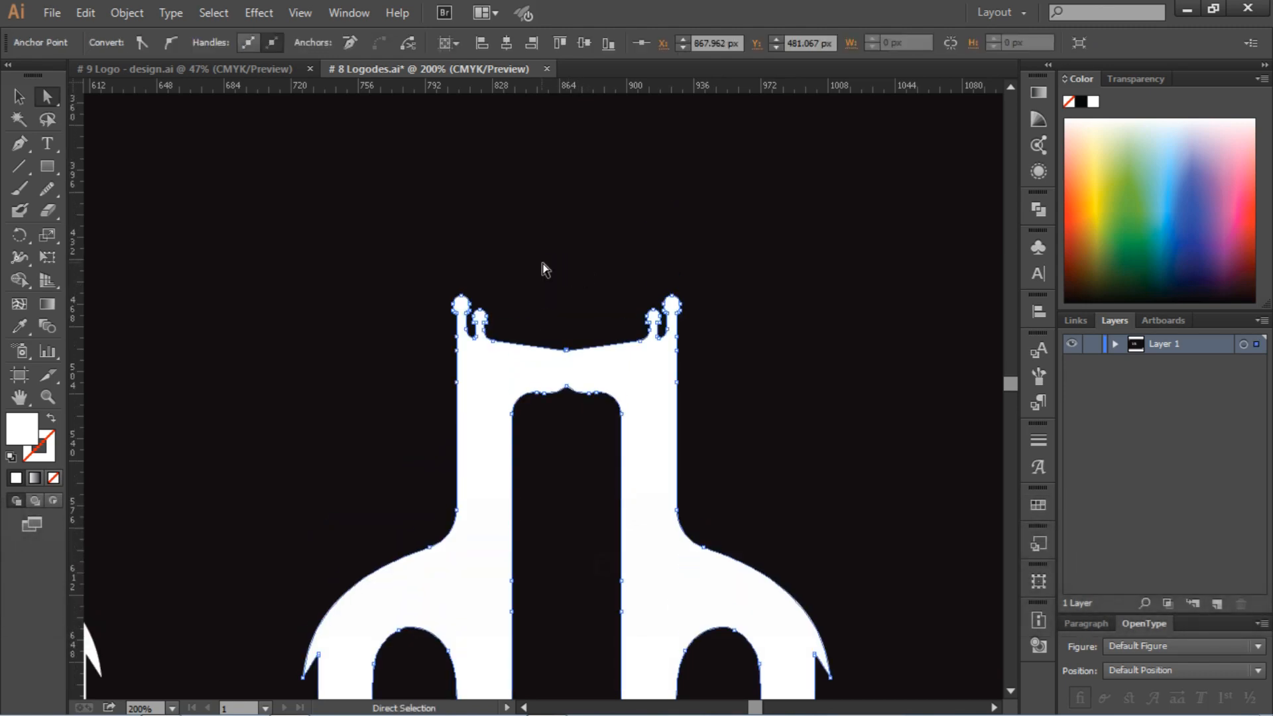
scroll(586, 362, up, 3)
click(586, 361)
Centre the joined giraffe pair horizontally and vertically on the artboard, and deselect it
key(ctrl)
key(ctrl+0)
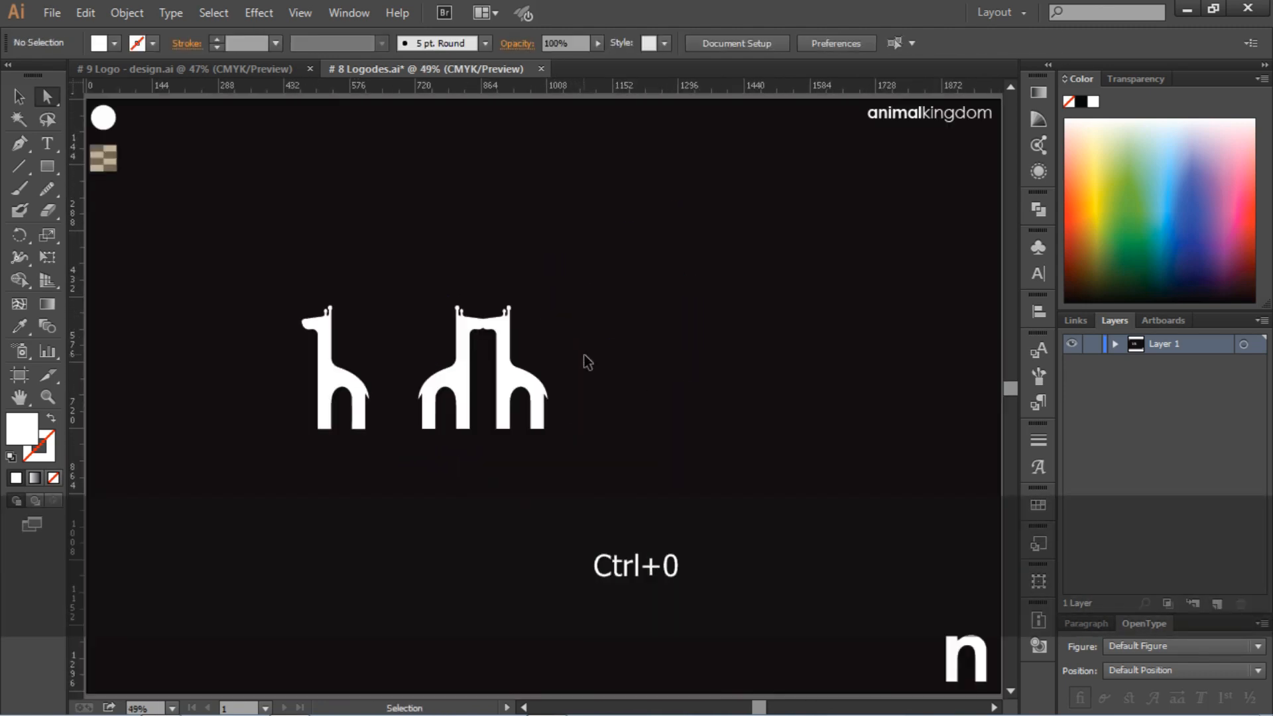
click(18, 96)
click(459, 379)
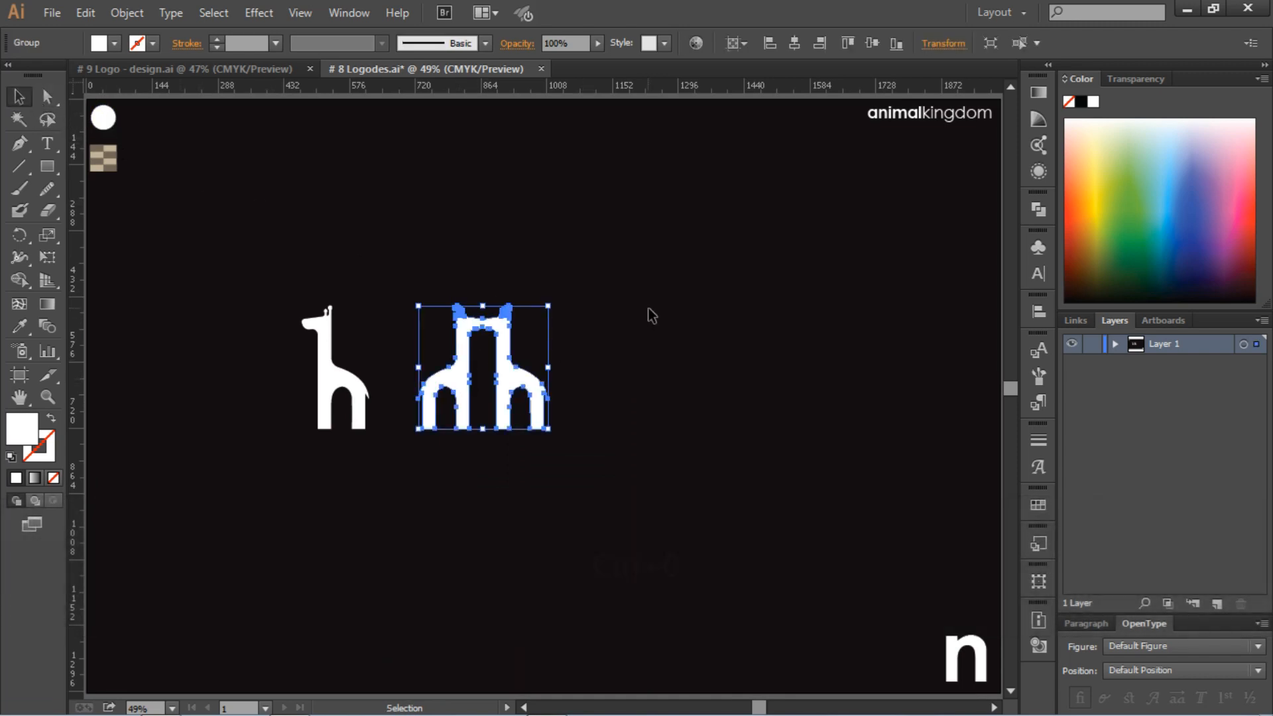
click(794, 41)
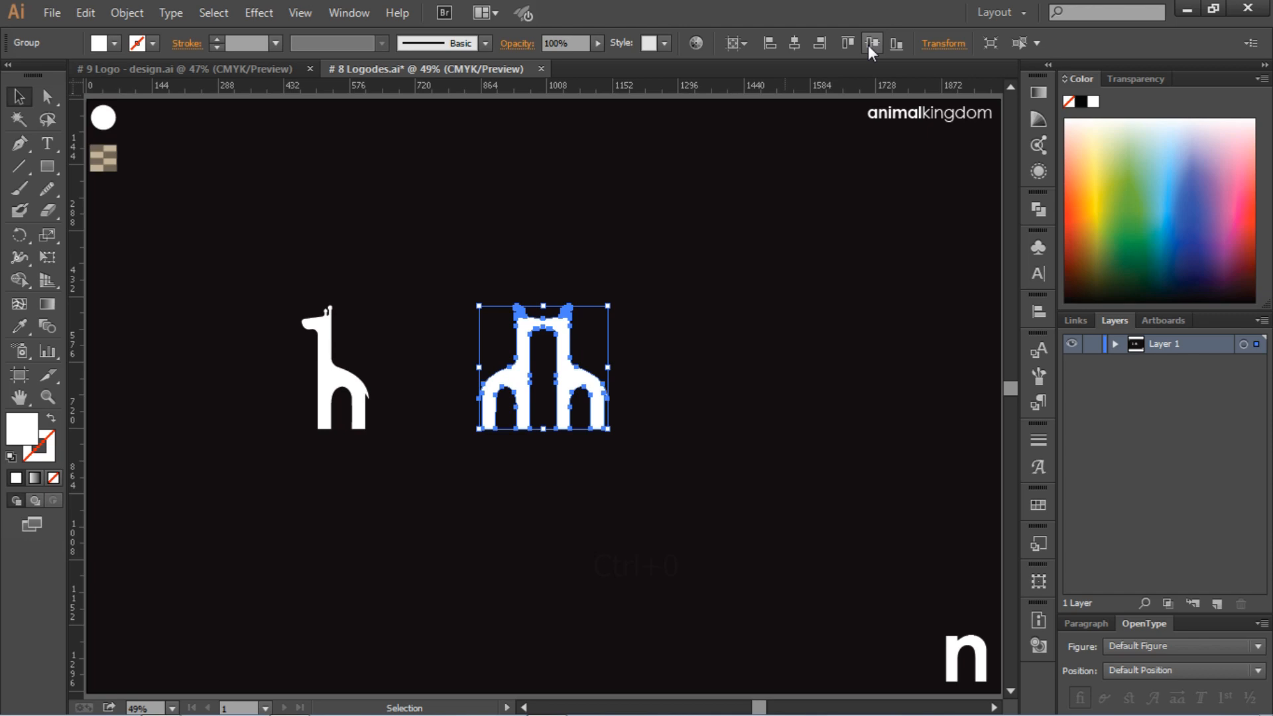
click(872, 43)
click(749, 304)
Duplicate the small animalkingdom wordmark and set the copy's font size to 60 pt
click(901, 126)
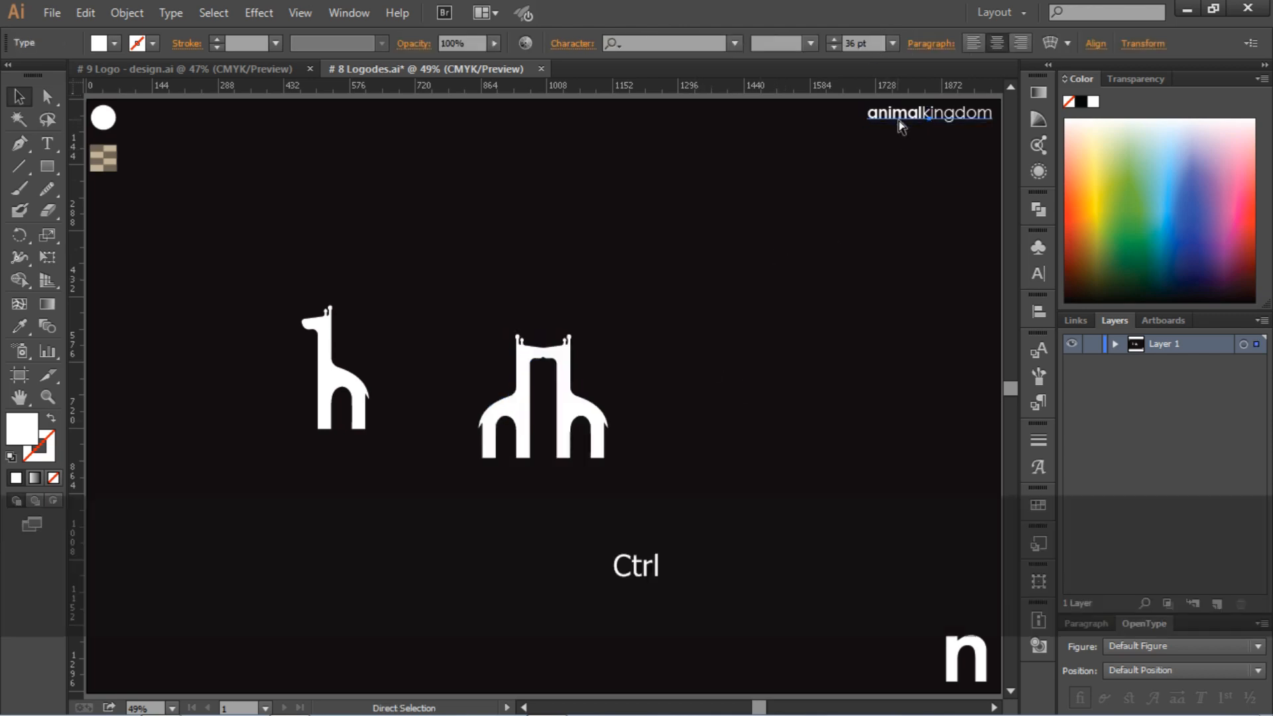
key(ctrl+v)
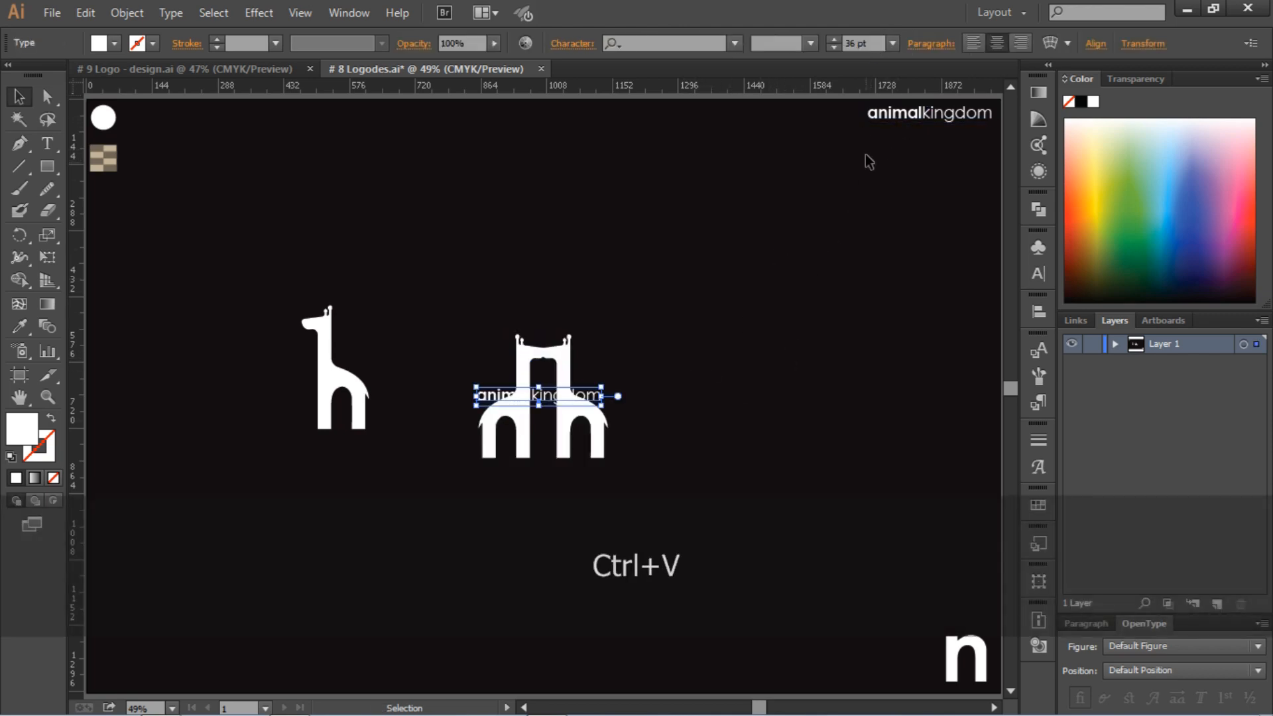
click(891, 43)
click(916, 358)
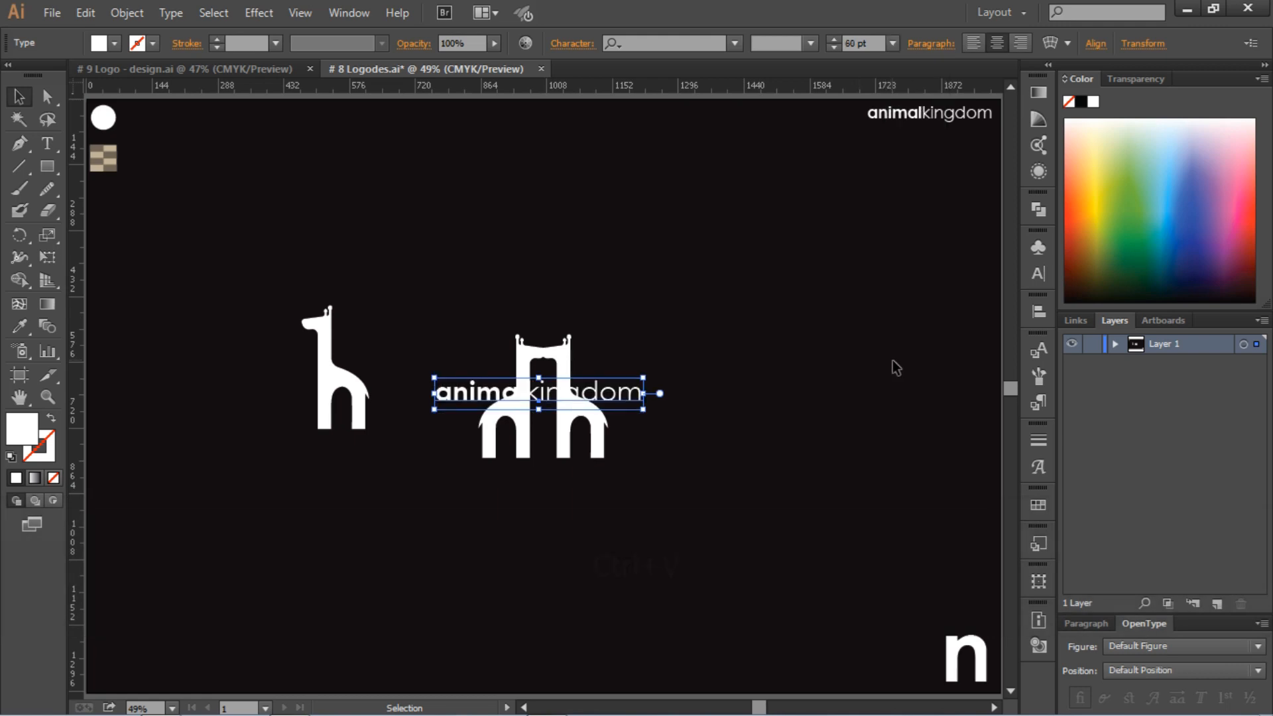
Move the enlarged wordmark straight down to just below the joined giraffe pair, centre it horizontally on the artboard, and deselect it
click(683, 401)
drag(646, 394, 645, 482)
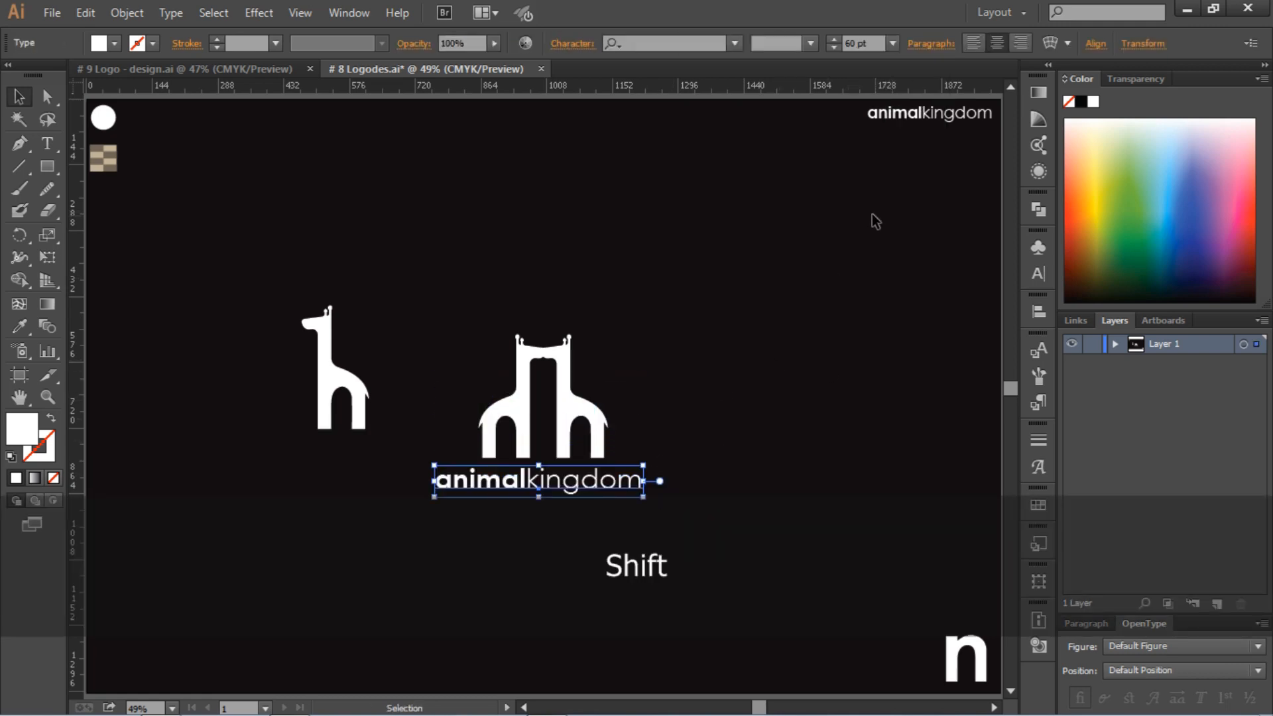
click(1038, 312)
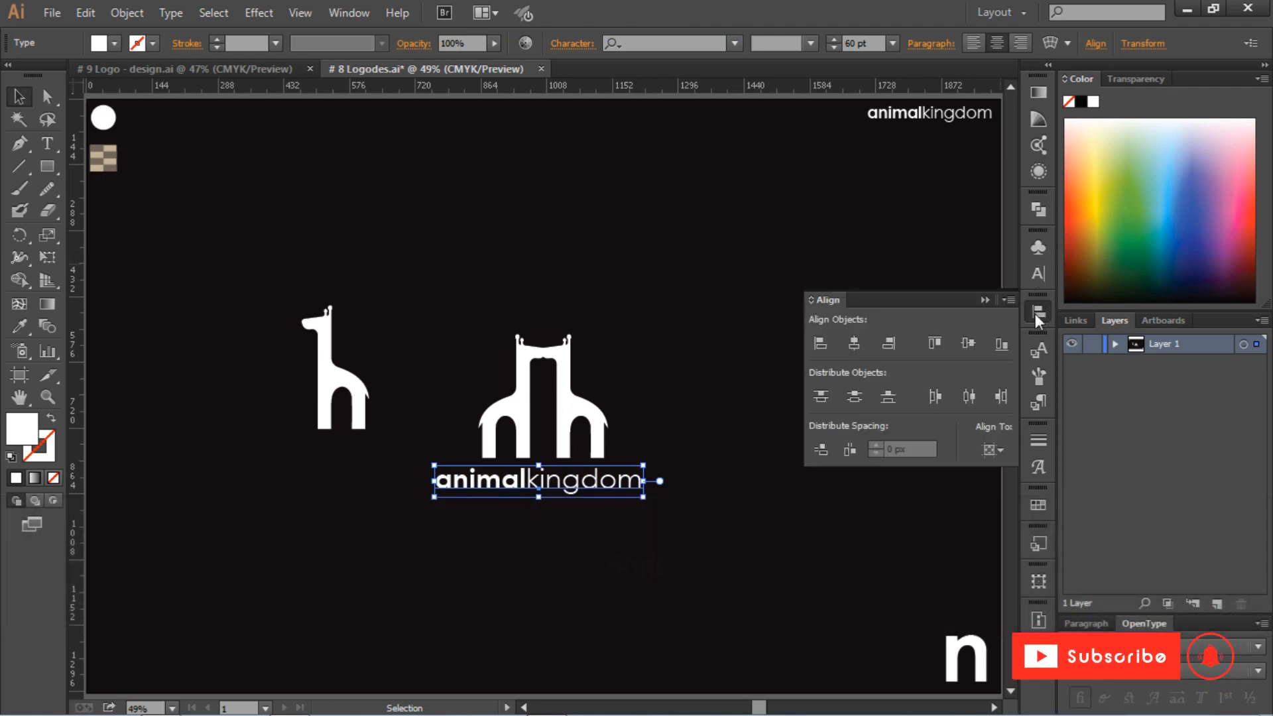
click(857, 344)
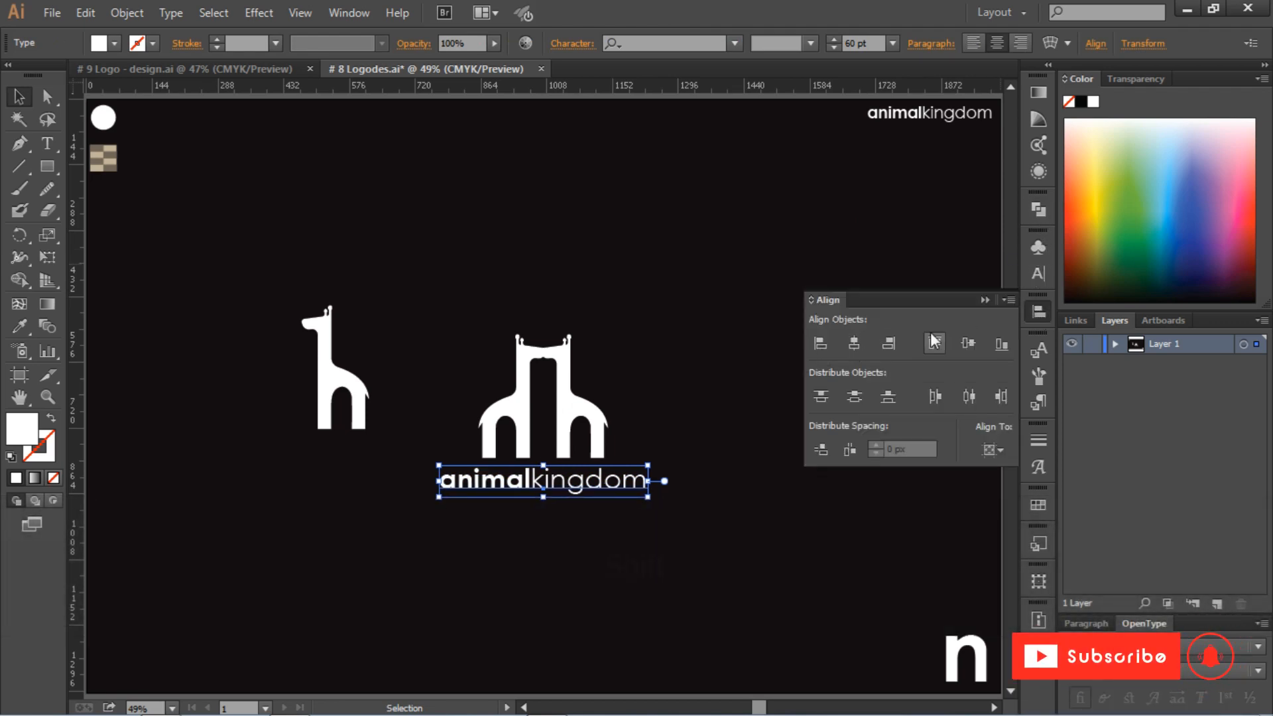
click(984, 300)
click(732, 321)
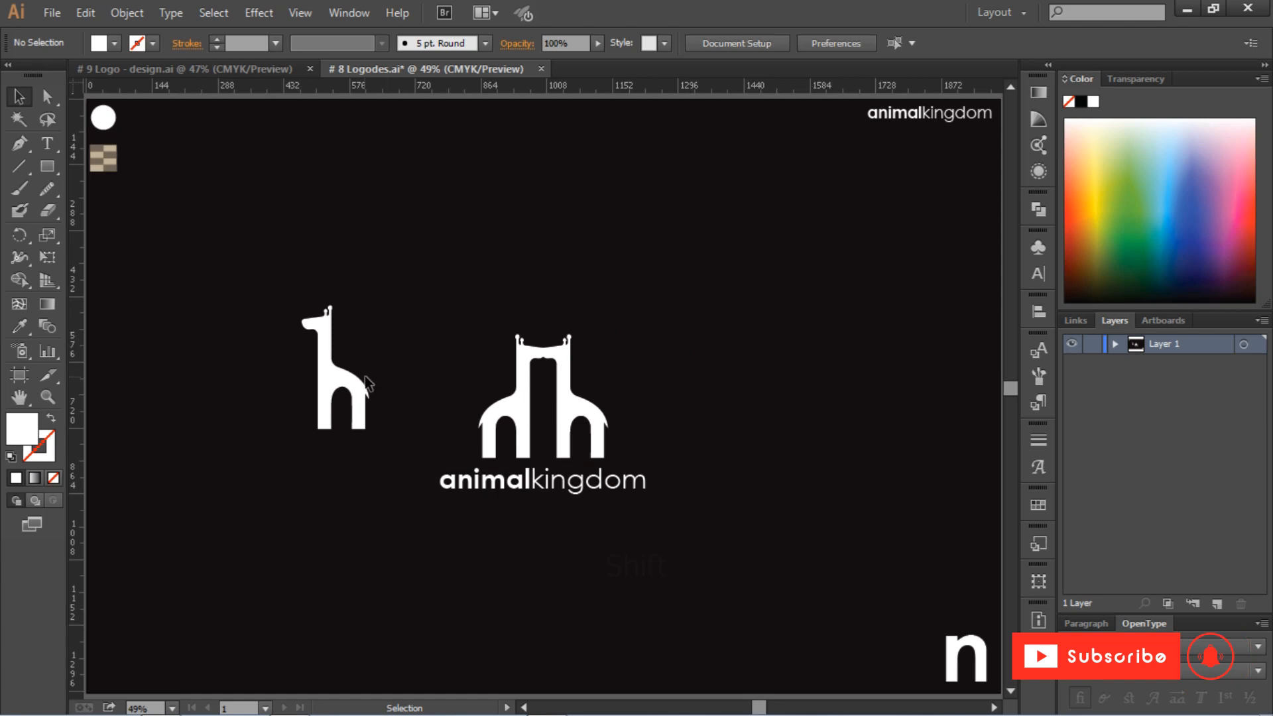
Level the single giraffe with the joined pair, and place a copy of the letter n before it on the same baseline
drag(362, 383, 404, 406)
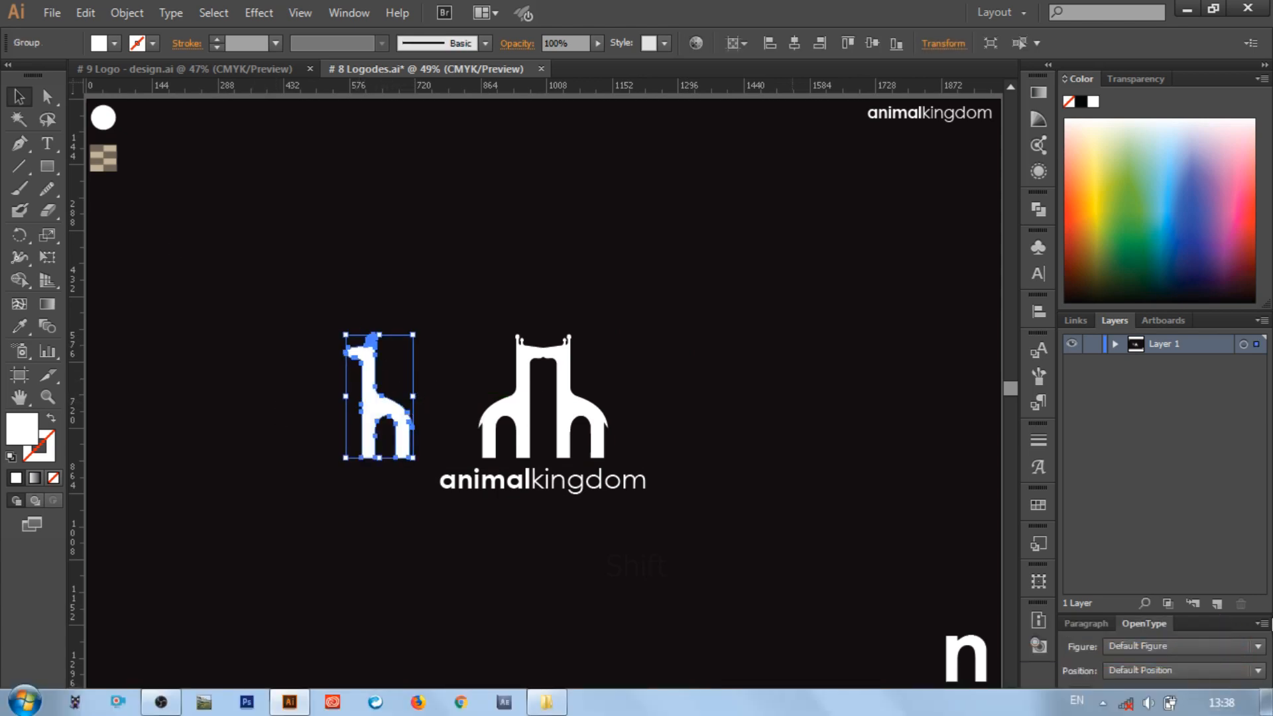
click(970, 656)
key(ctrl+v)
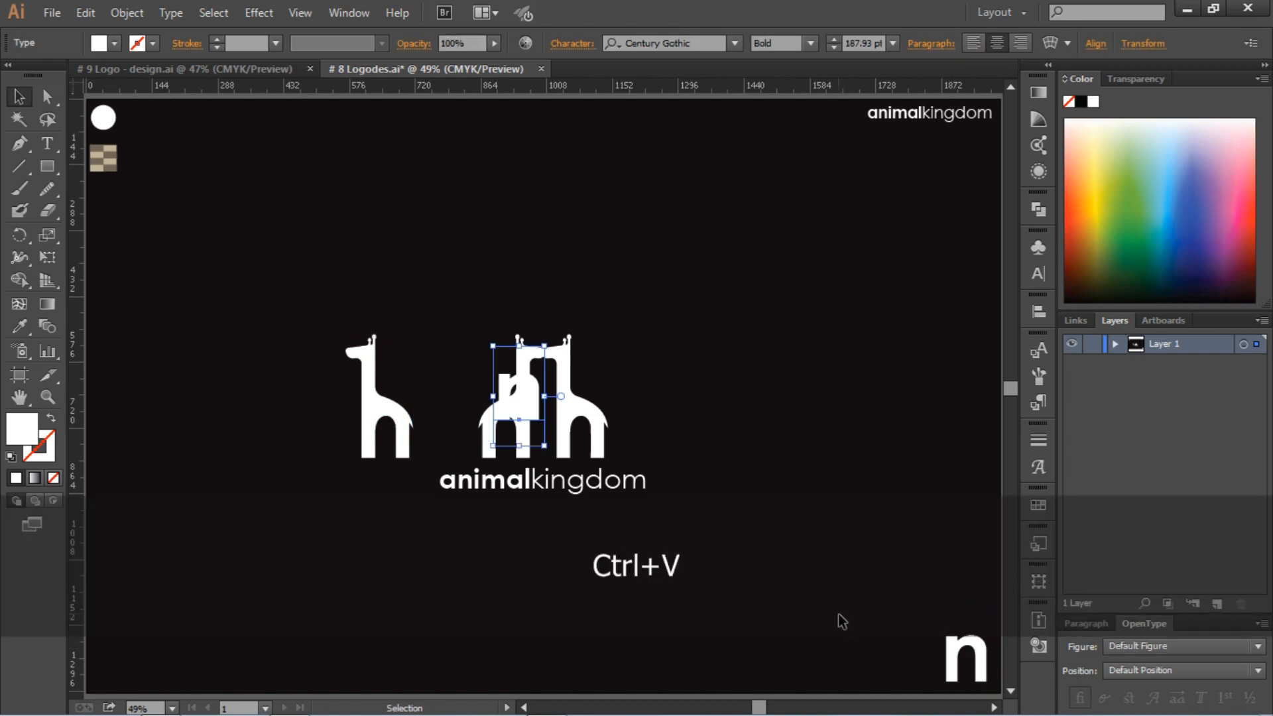
drag(505, 391, 287, 430)
click(356, 508)
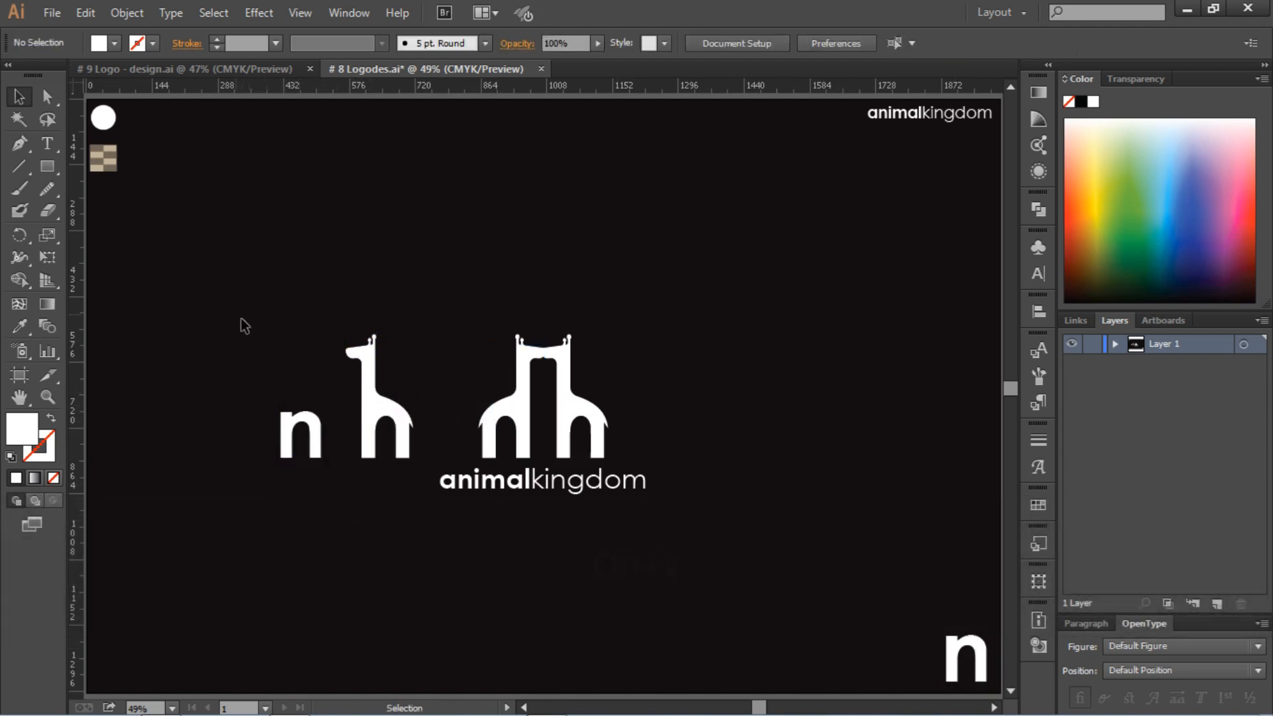
Shift the copied letter n horizontally farther away from the single giraffe to widen the gap, and deselect it
drag(240, 317, 296, 435)
click(358, 496)
click(358, 498)
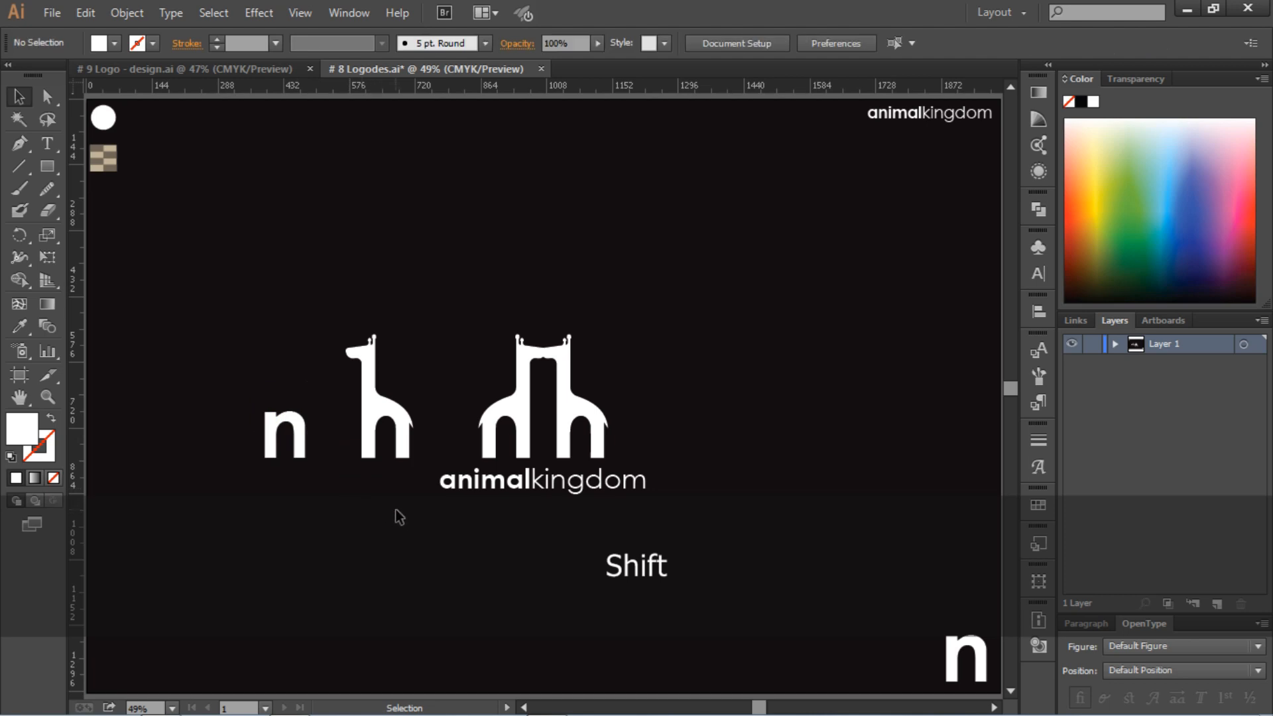
click(296, 432)
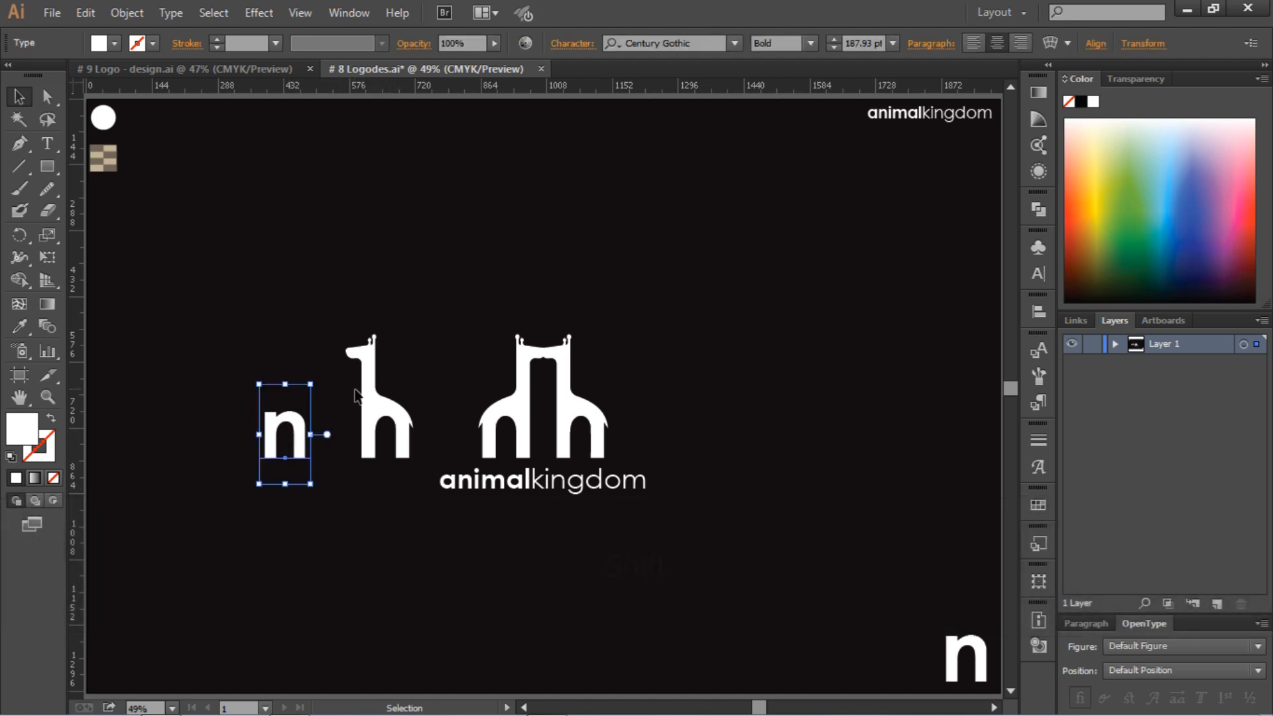
key(Left)
key(Left)
key(Left)
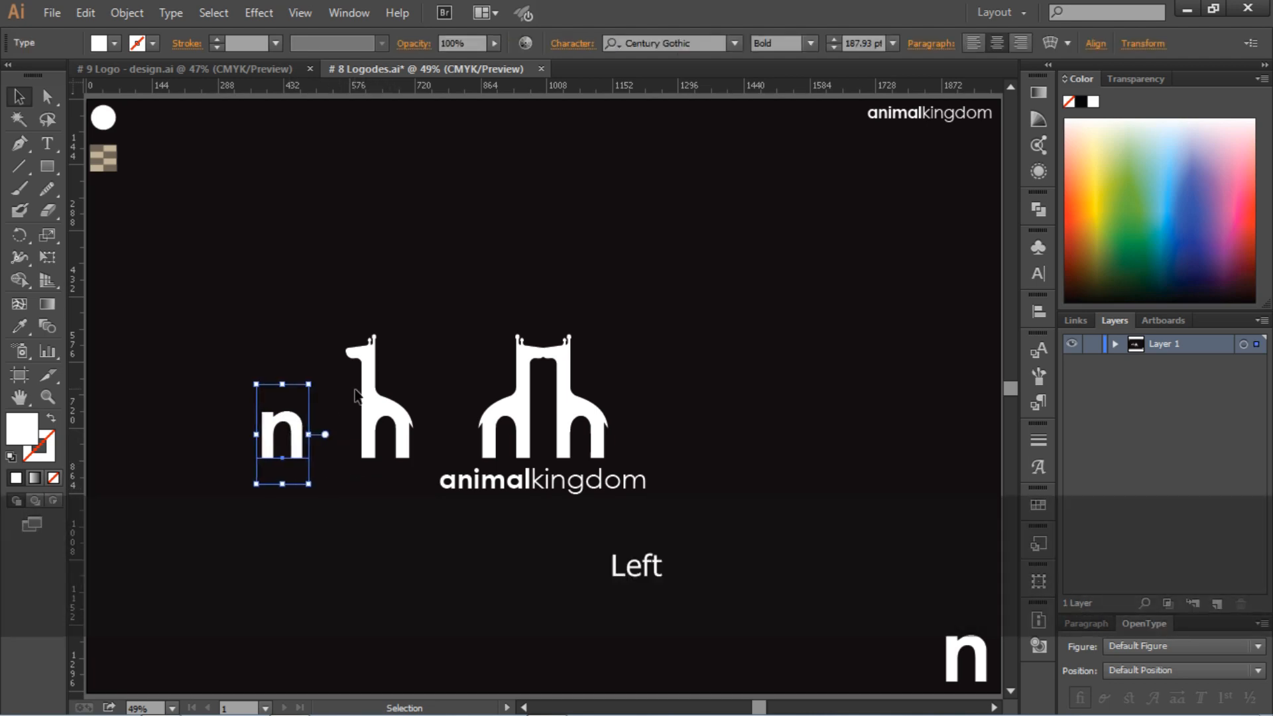
key(Left)
key(Left)
key(Left)
key(Left)
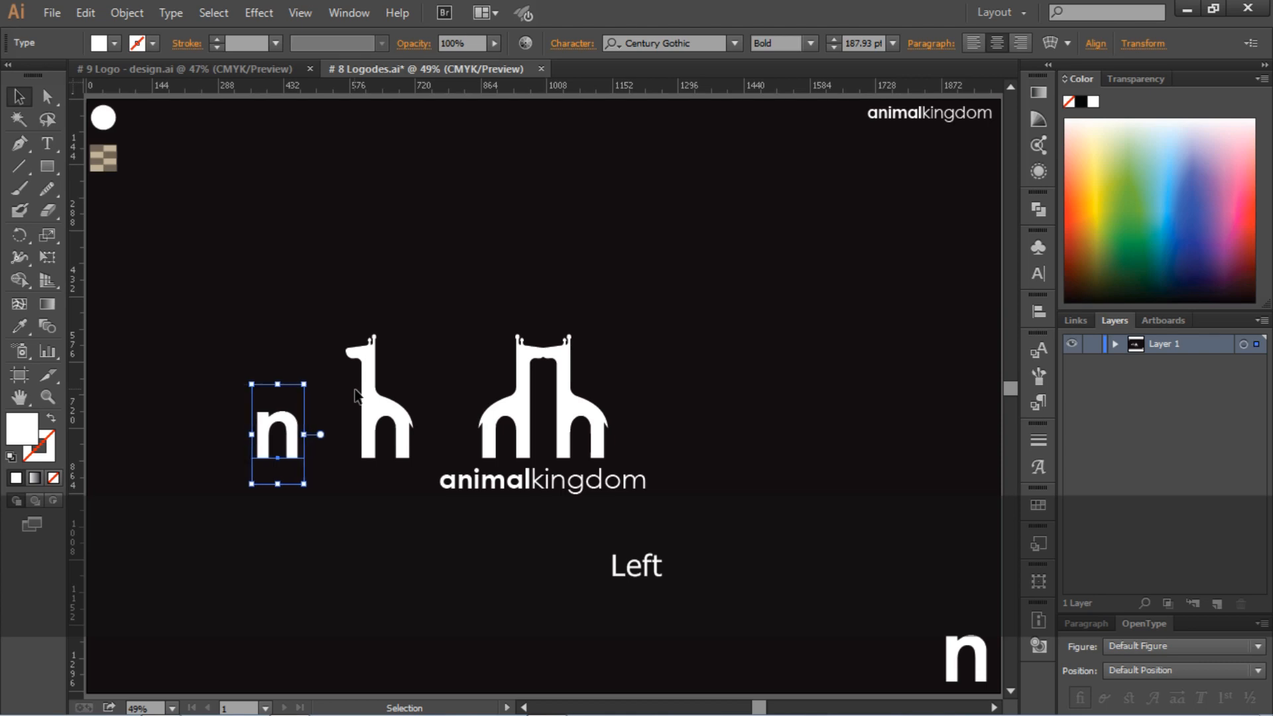
click(393, 240)
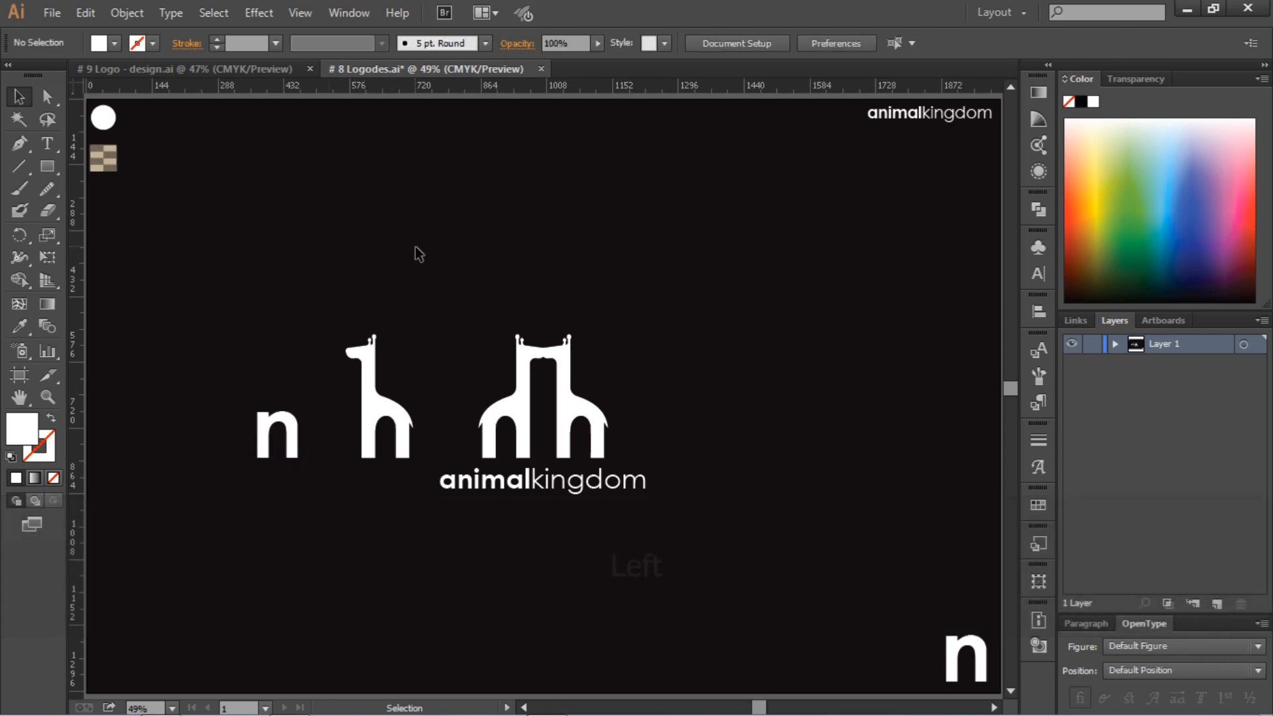